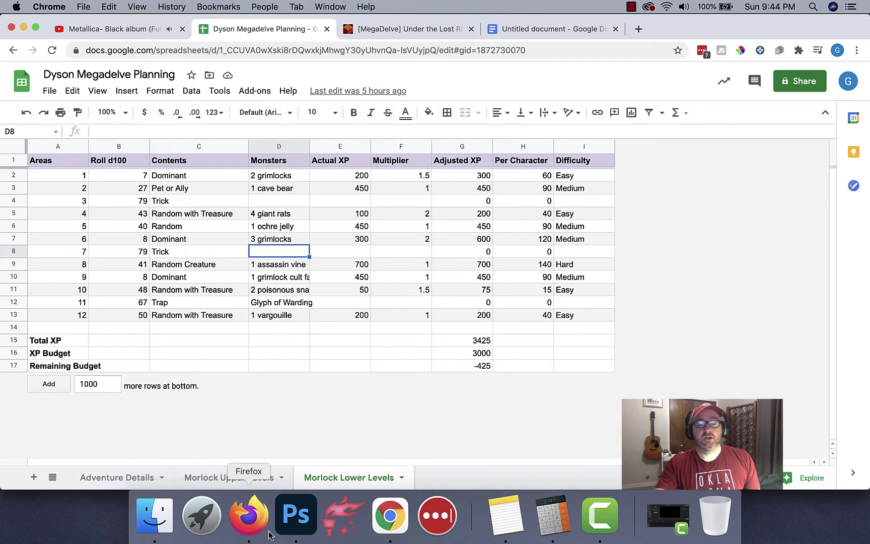
- Switch to the Roll20 game in Firefox and view the Start page's title artwork
click(249, 526)
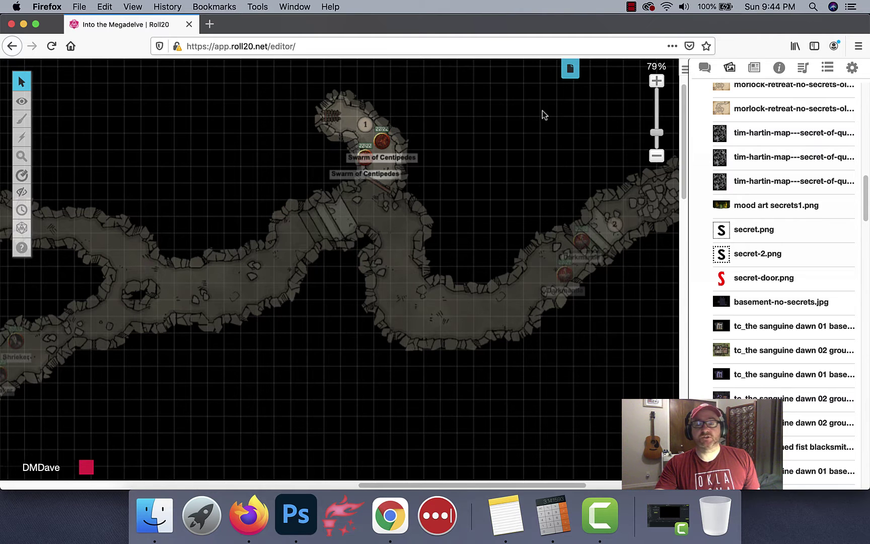
click(570, 69)
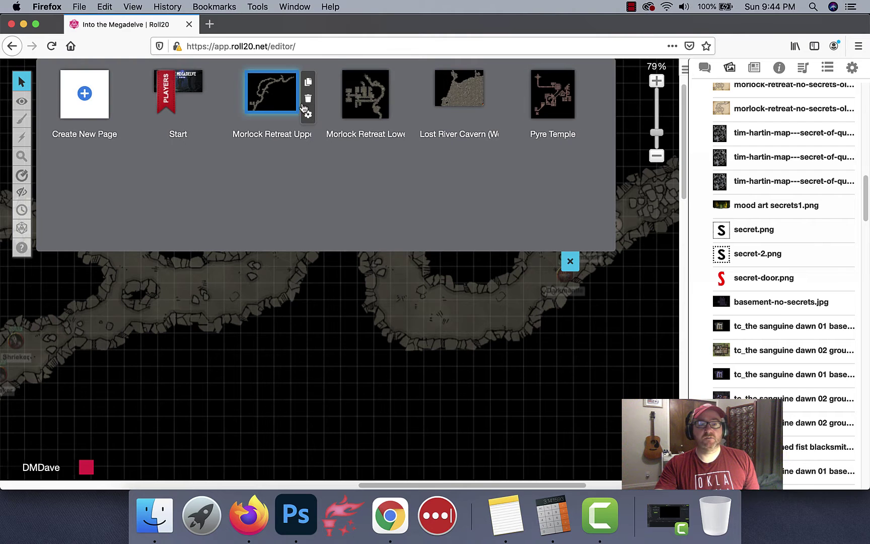
mouse_move(189, 93)
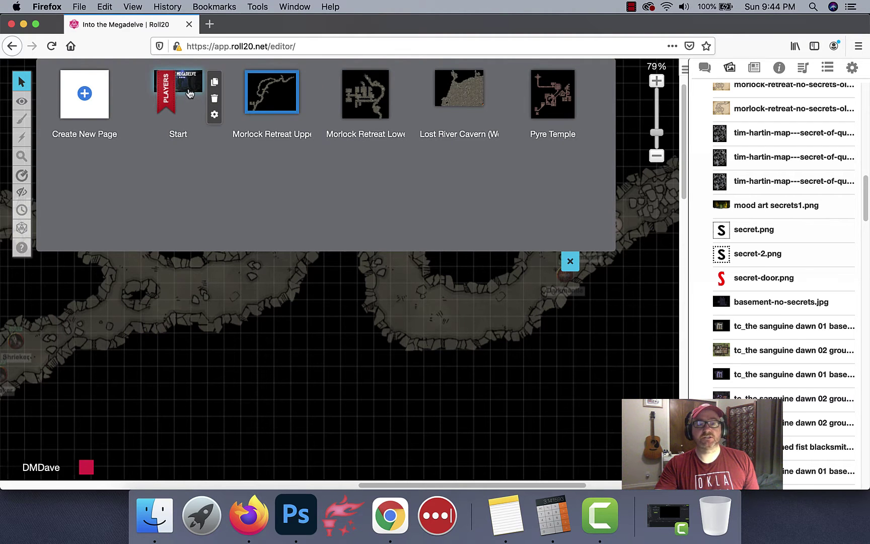
click(189, 94)
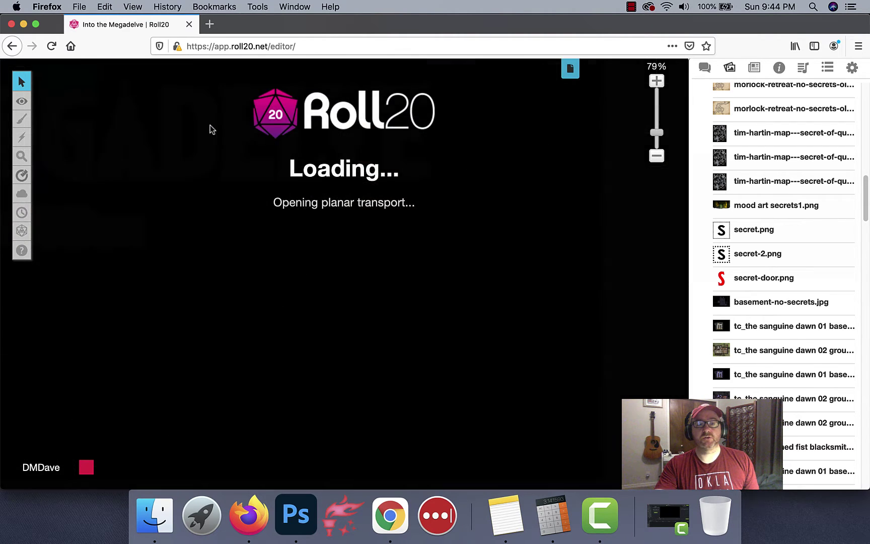
scroll(180, 246, down, 5)
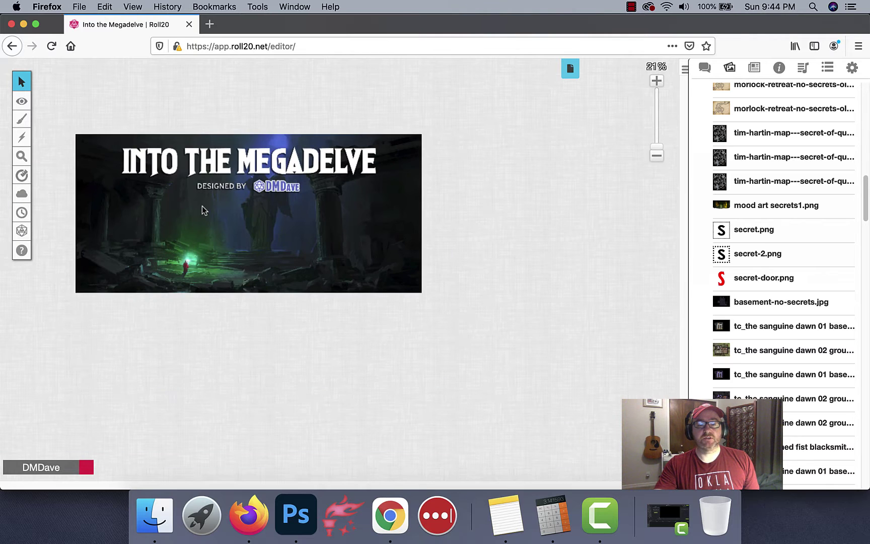
scroll(201, 212, up, 2)
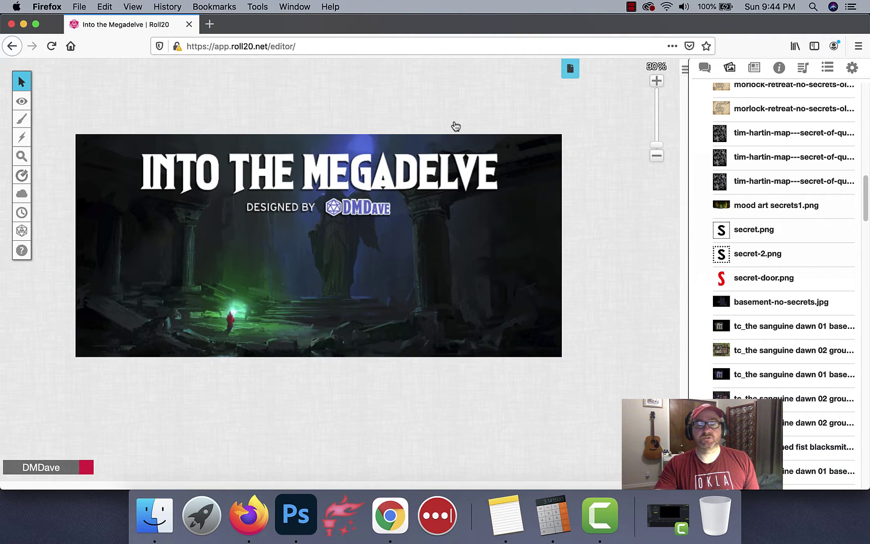
- Open the Pyre Temple page and view its whole map
click(566, 70)
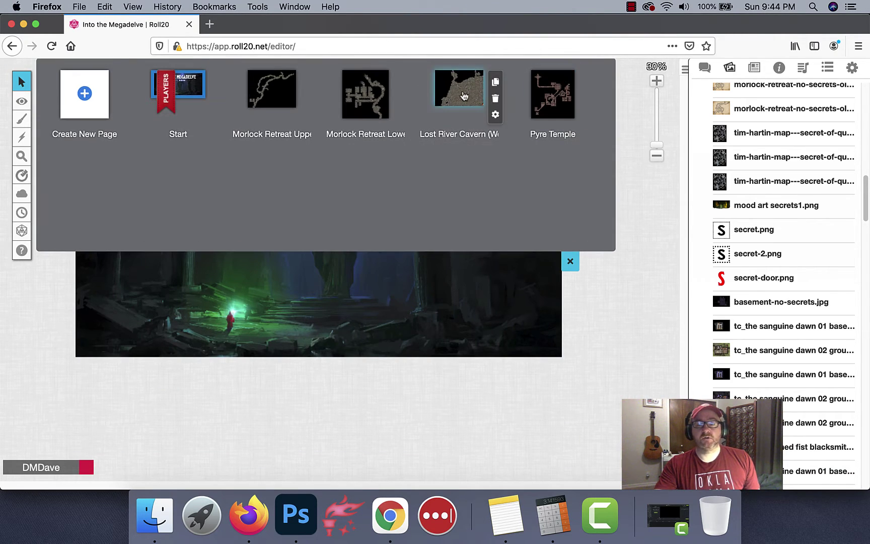
click(554, 95)
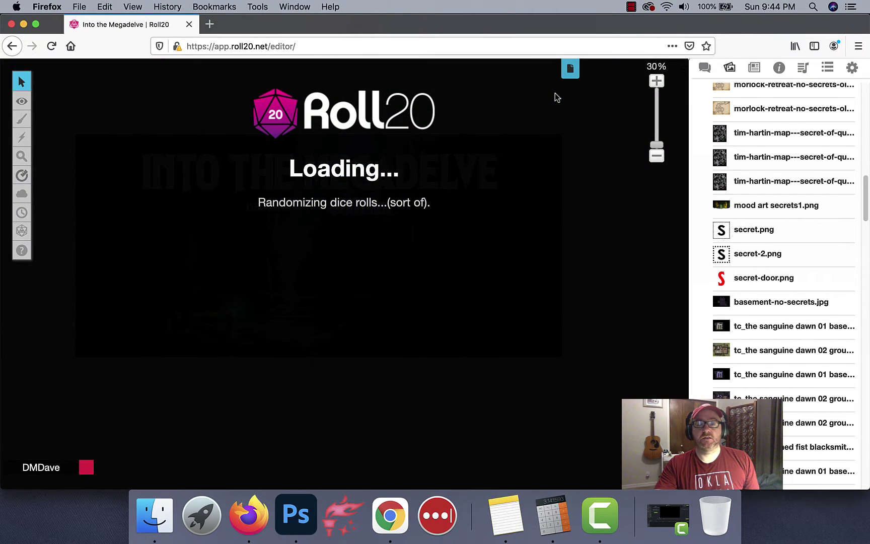
scroll(363, 244, down, 3)
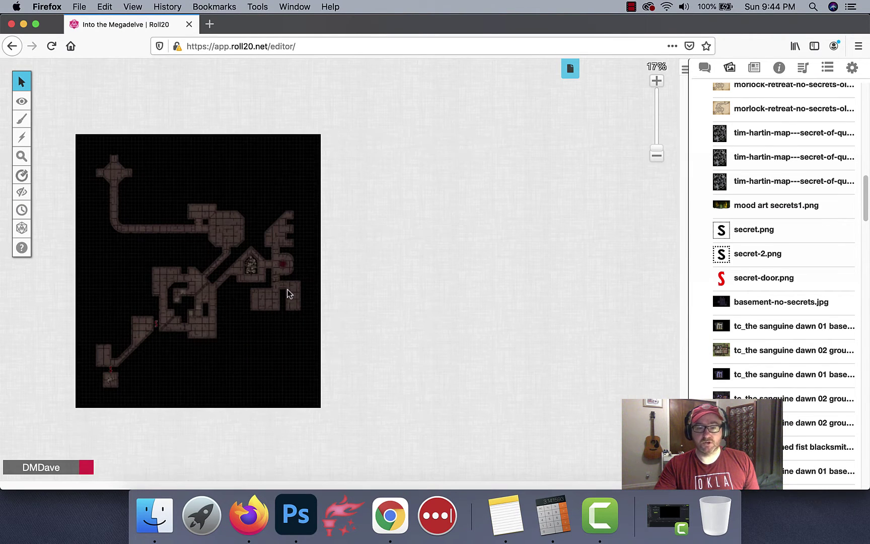
- Open the Lost River Cavern page and examine the cavern and the building beside the fire pit
click(573, 80)
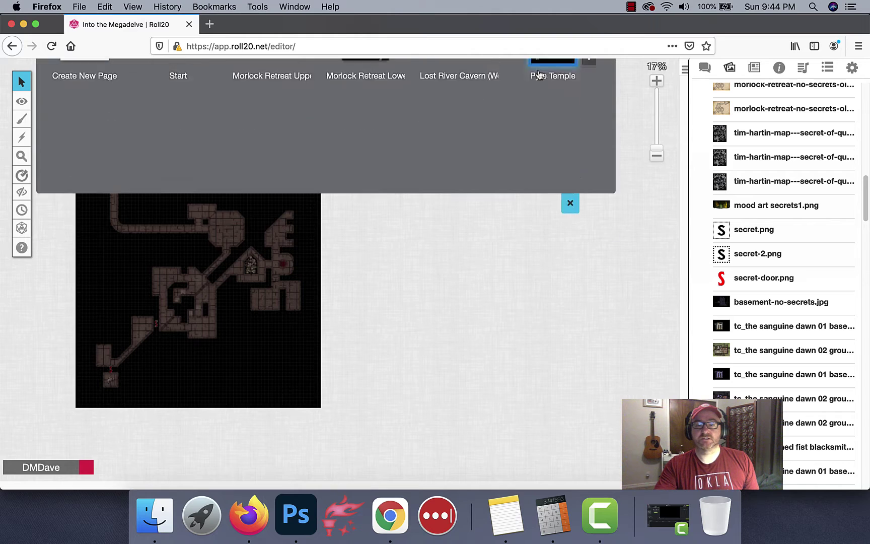
click(455, 96)
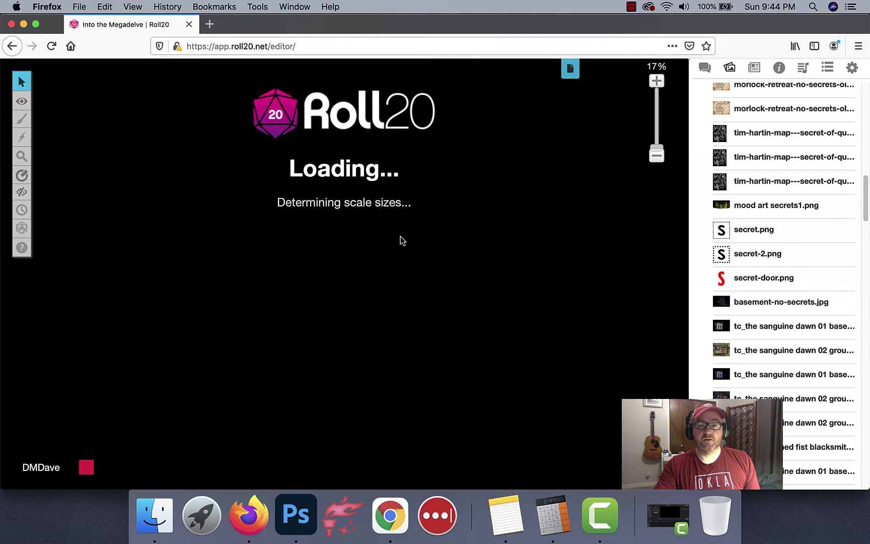
scroll(398, 254, up, 5)
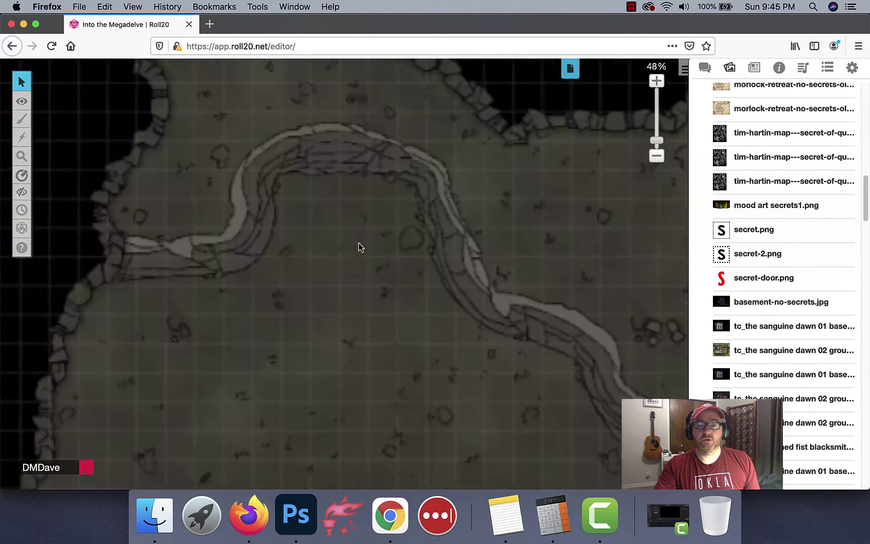
scroll(374, 217, up, 5)
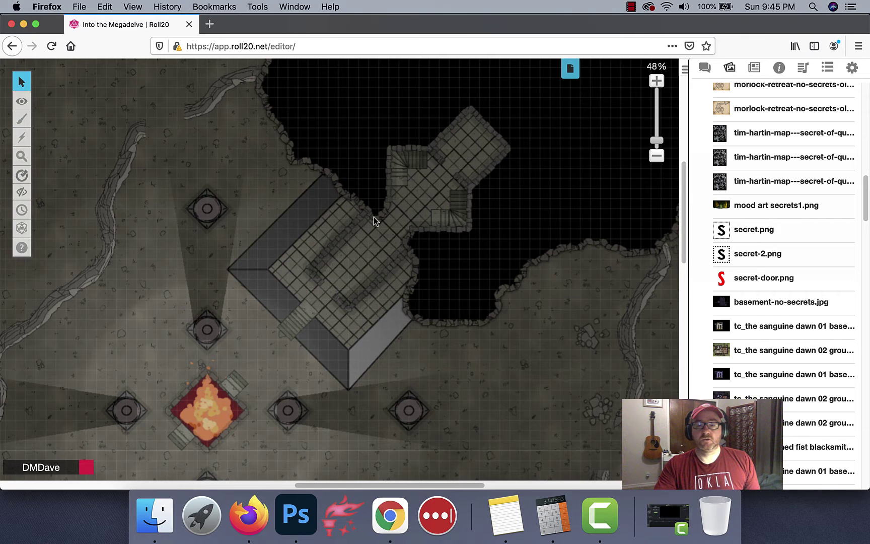
- Reopen the Pyre Temple page and examine its rooms, secret doors and connecting corridors
click(570, 70)
click(538, 105)
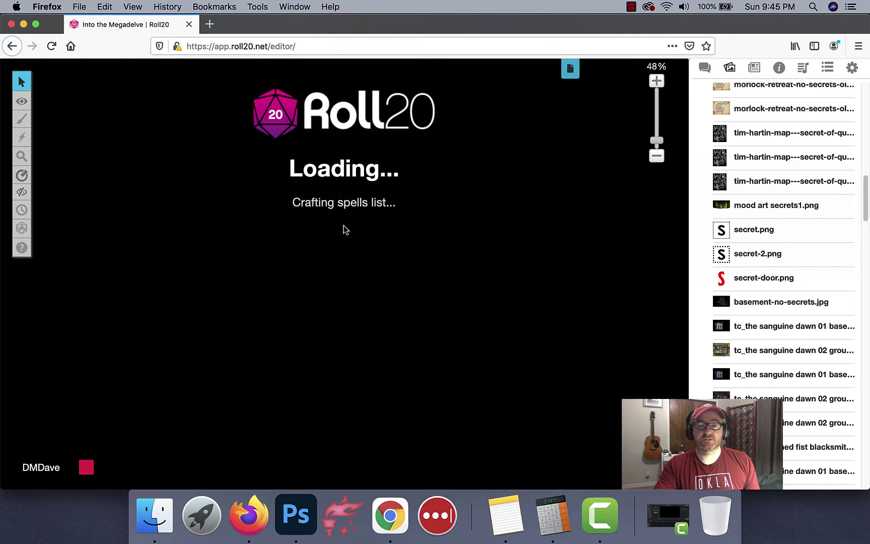
scroll(319, 258, left, 5)
scroll(319, 258, up, 3)
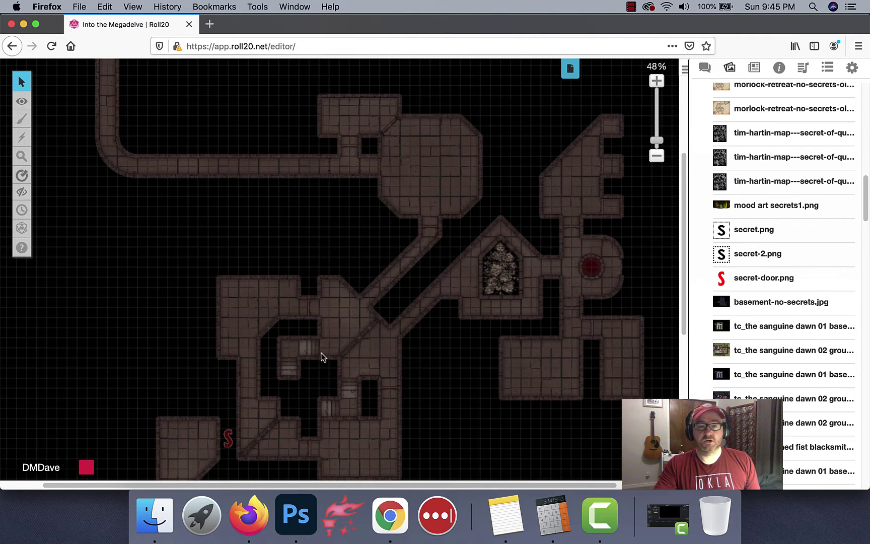
scroll(345, 320, down, 3)
scroll(346, 320, left, 2)
scroll(363, 274, down, 1)
scroll(363, 275, left, 1)
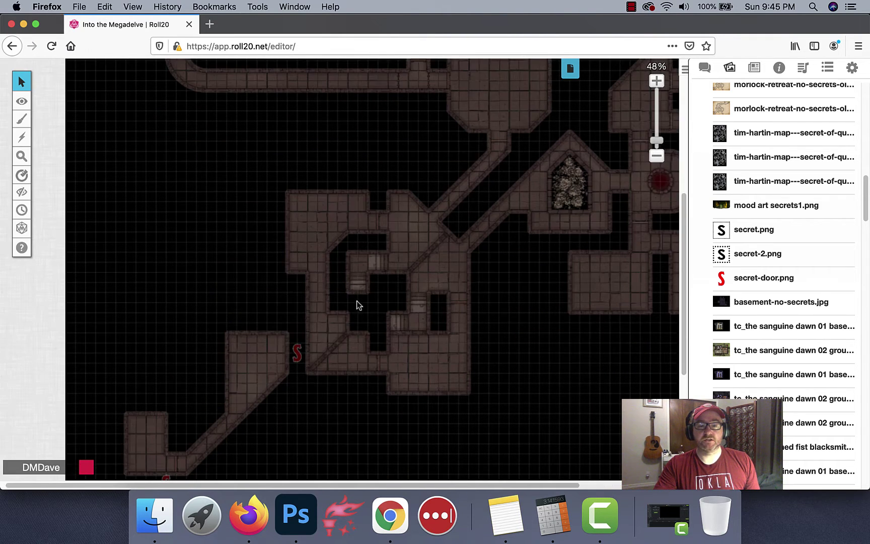
scroll(356, 303, down, 2)
scroll(483, 269, up, 3)
scroll(482, 269, right, 3)
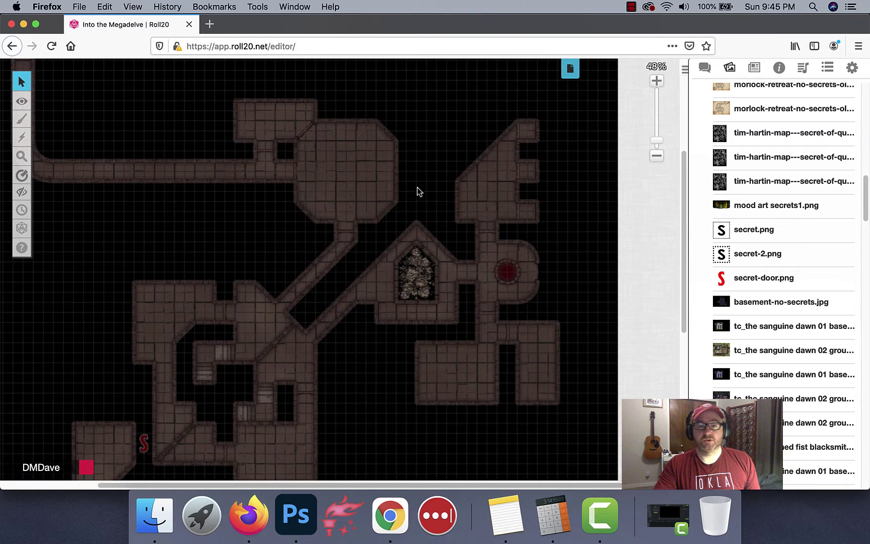
scroll(418, 190, up, 2)
scroll(417, 191, left, 3)
scroll(353, 196, up, 2)
scroll(353, 196, right, 1)
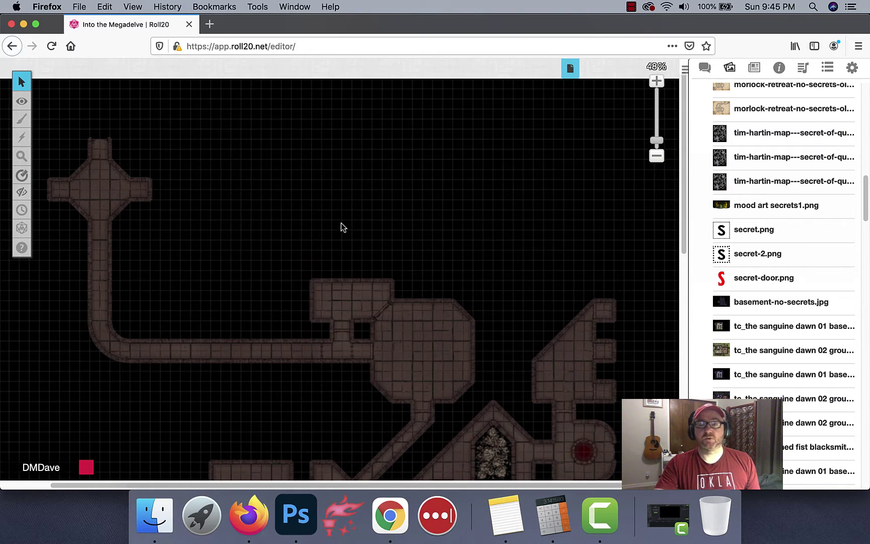
- Open the Morlock Retreat upper level page and look over its eastern tunnels
click(571, 69)
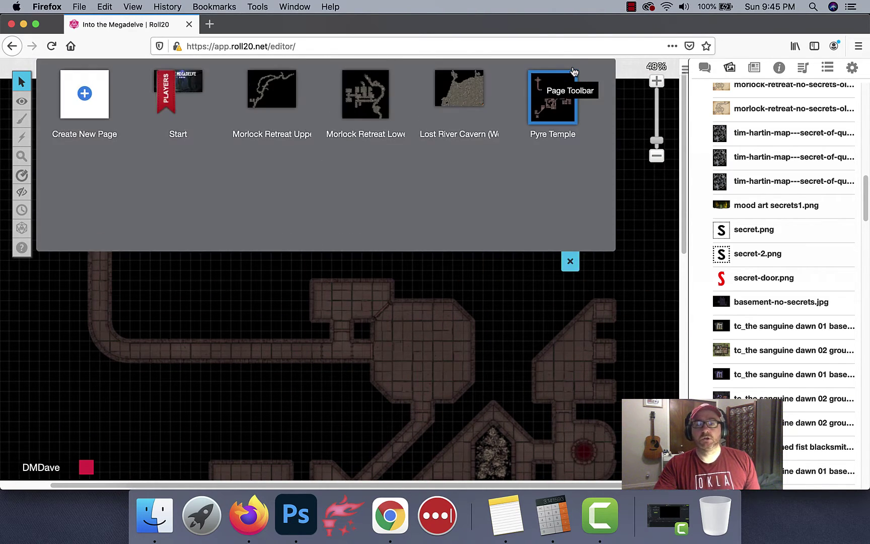
click(278, 94)
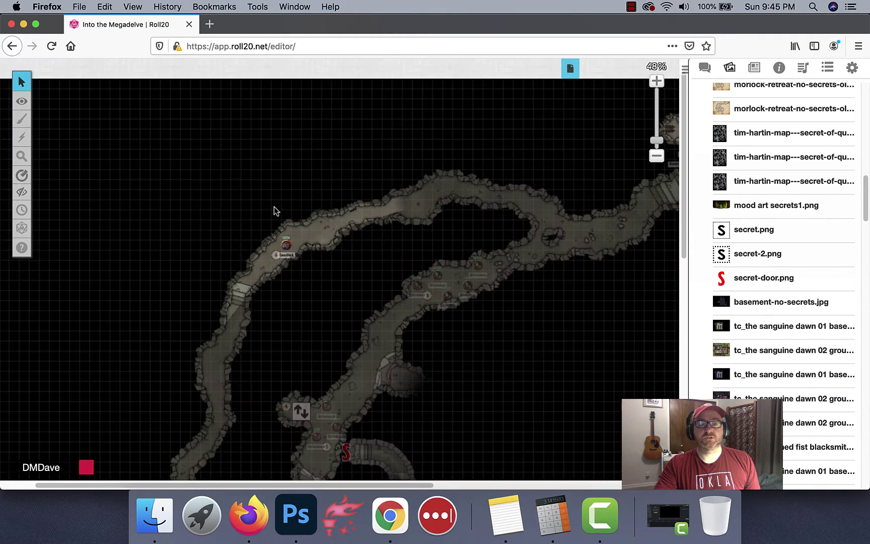
scroll(409, 286, right, 15)
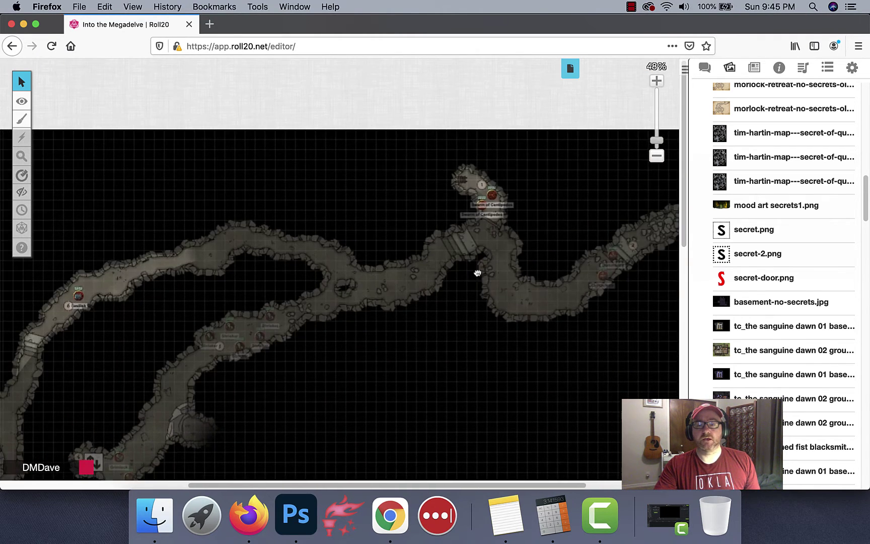
scroll(478, 272, up, 2)
- Switch to the Dyson Megadelve Planning spreadsheet in Chrome and review the Adventure Details rows from Adventure Level through Adventure Allies
click(390, 514)
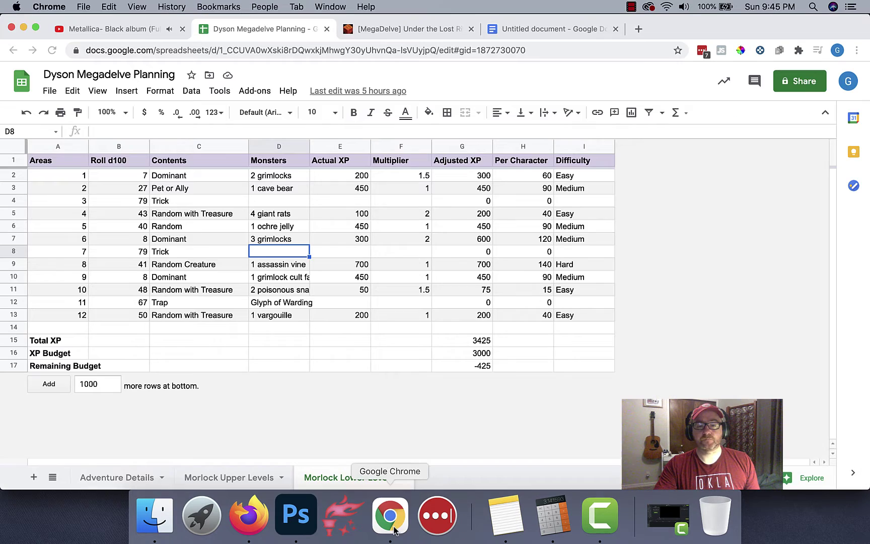
click(119, 477)
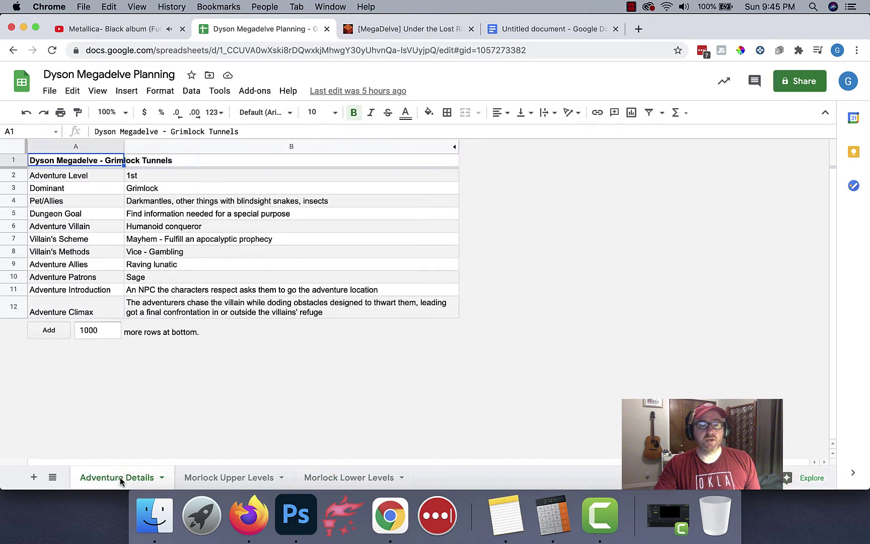
click(13, 176)
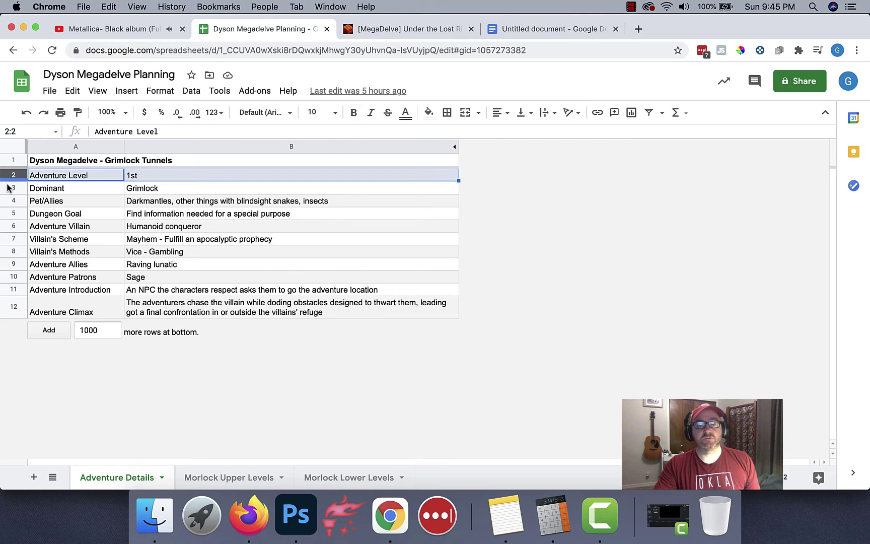
click(8, 188)
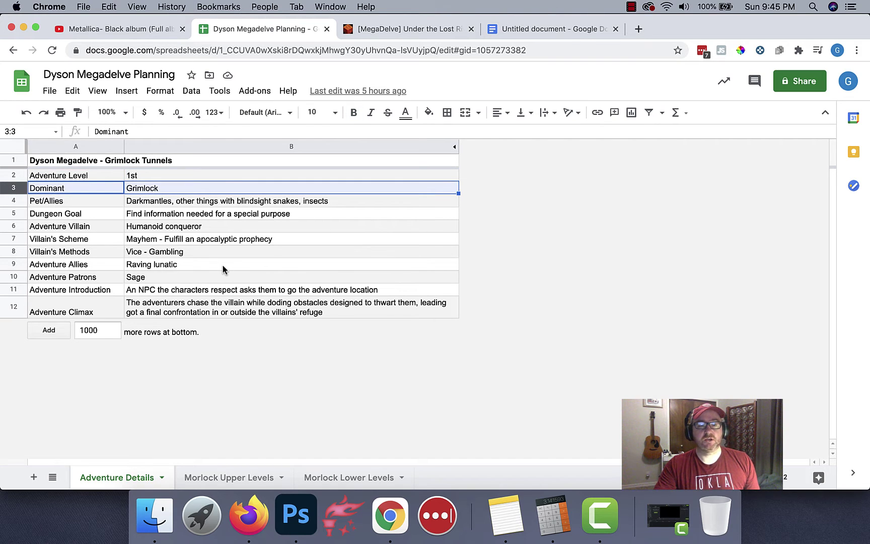
click(9, 213)
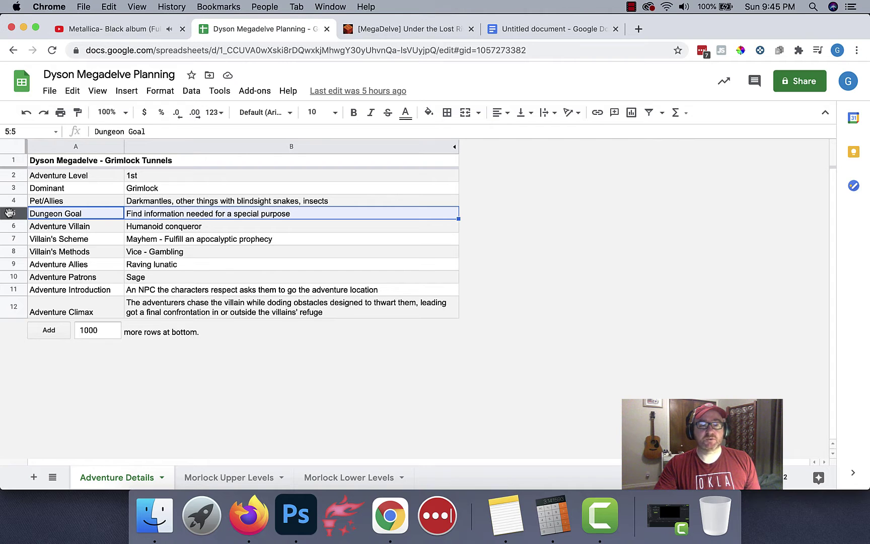
click(10, 226)
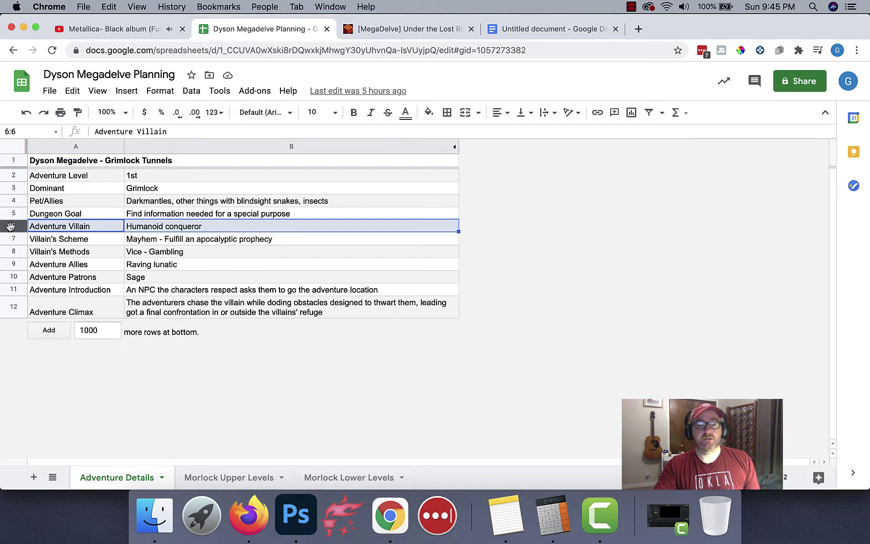
click(10, 263)
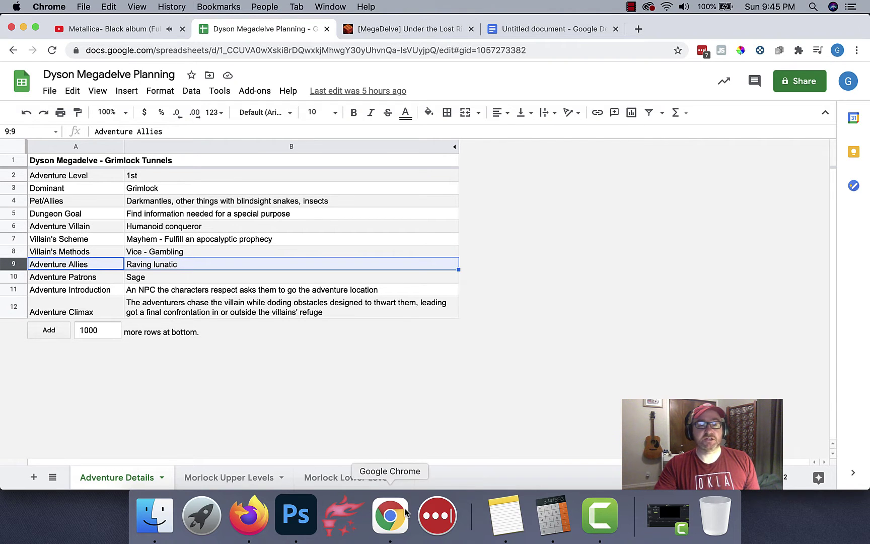
- Glance at the Roll20 map in Firefox, then review the Adventure Patrons, Introduction and Climax rows in Chrome's planning spreadsheet
click(258, 499)
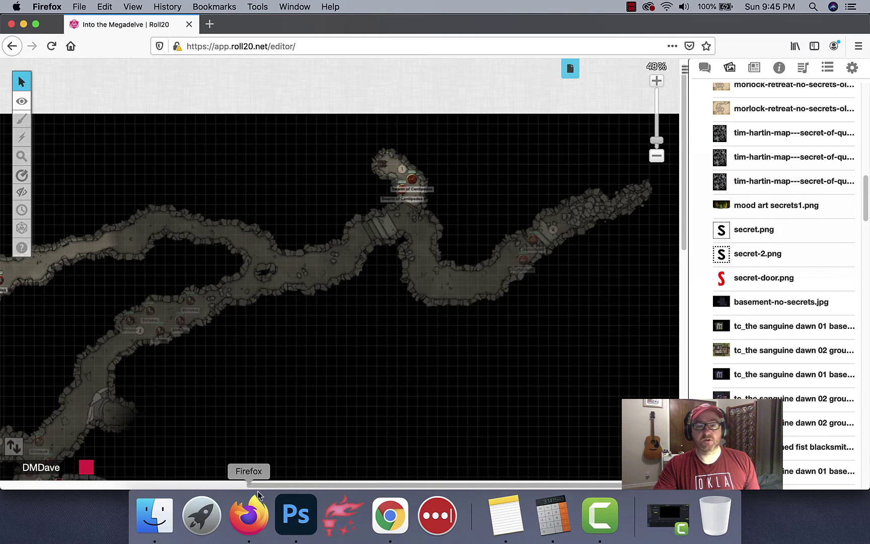
click(398, 518)
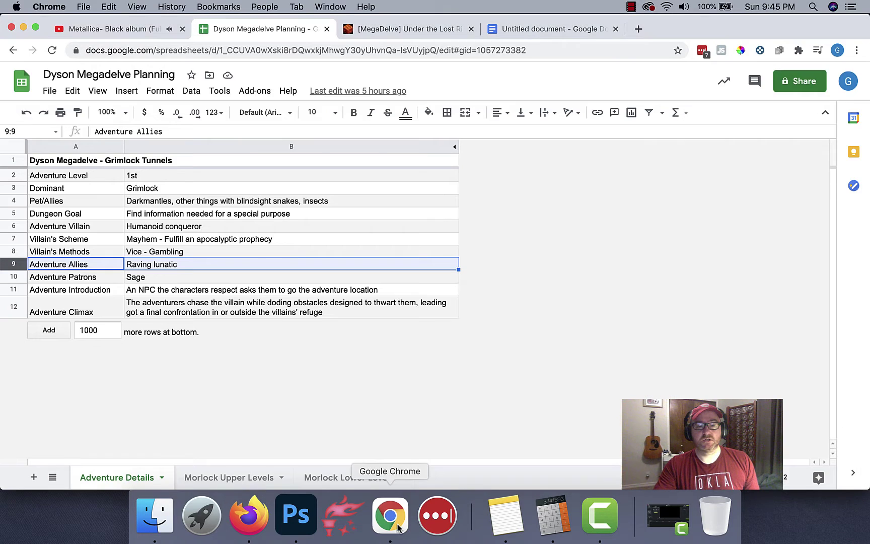
click(11, 277)
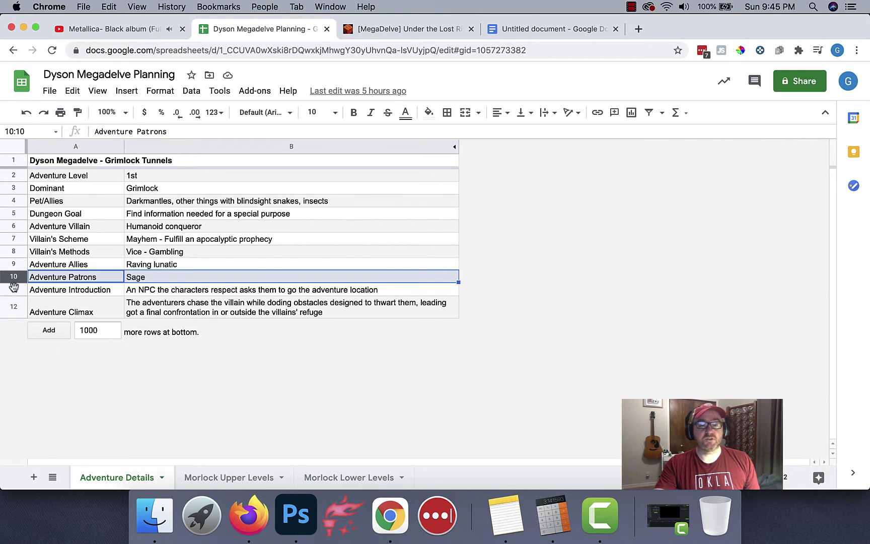
click(14, 287)
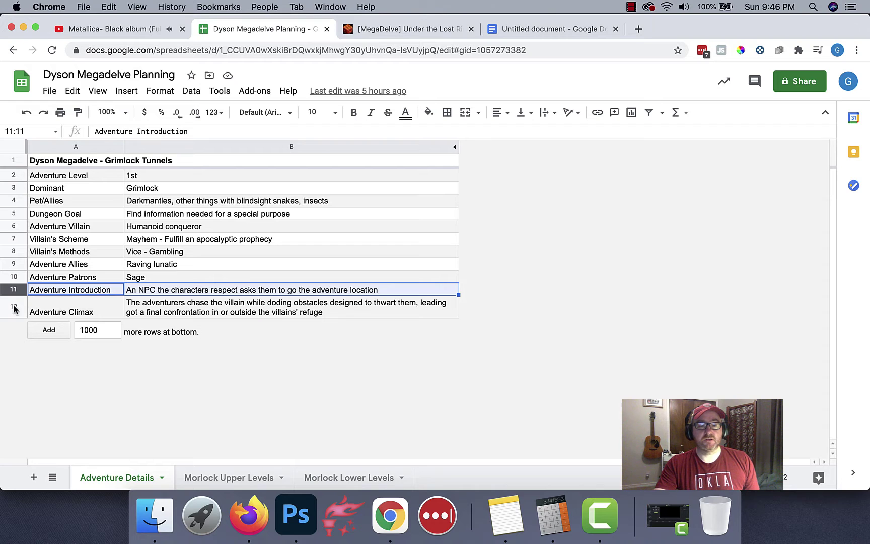
click(15, 306)
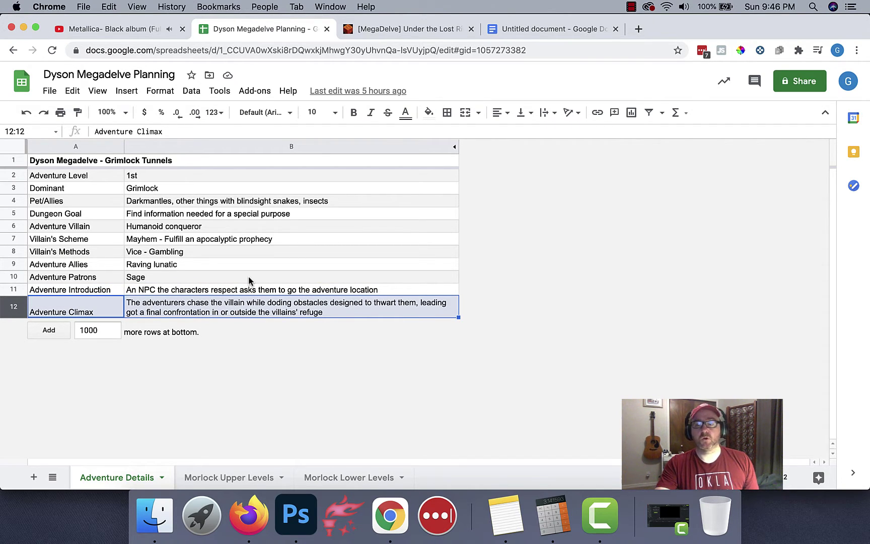
- Switch to the untitled Google Docs document and rename it "Morlock Retreat (Dyson Megadelve)"
click(545, 30)
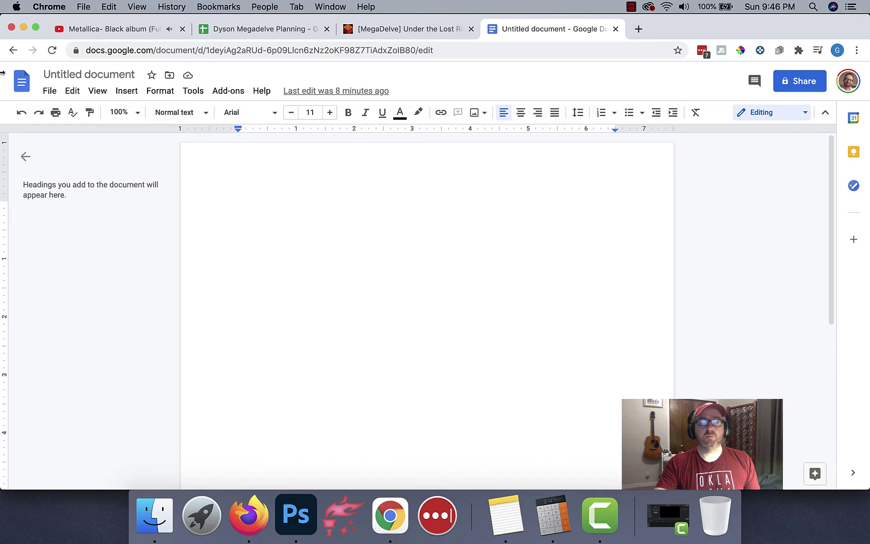
click(77, 74)
text(M)
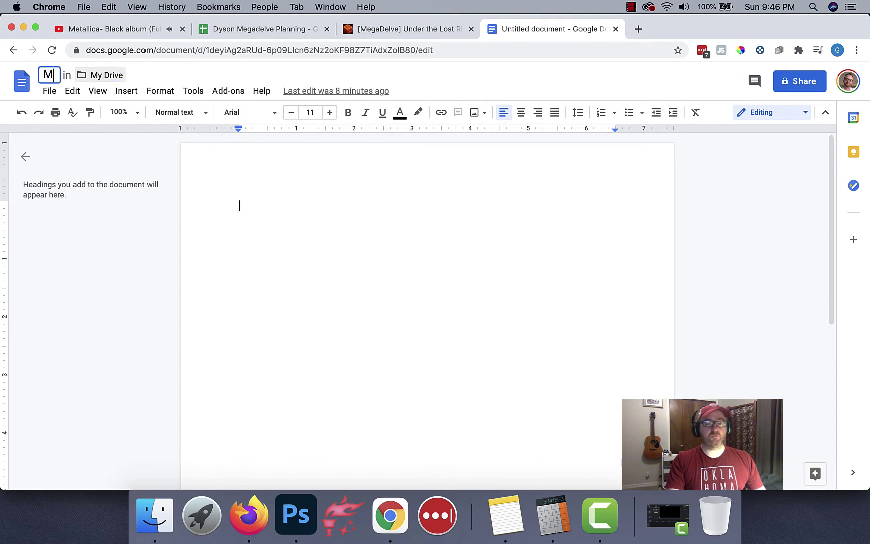
text(orlock R)
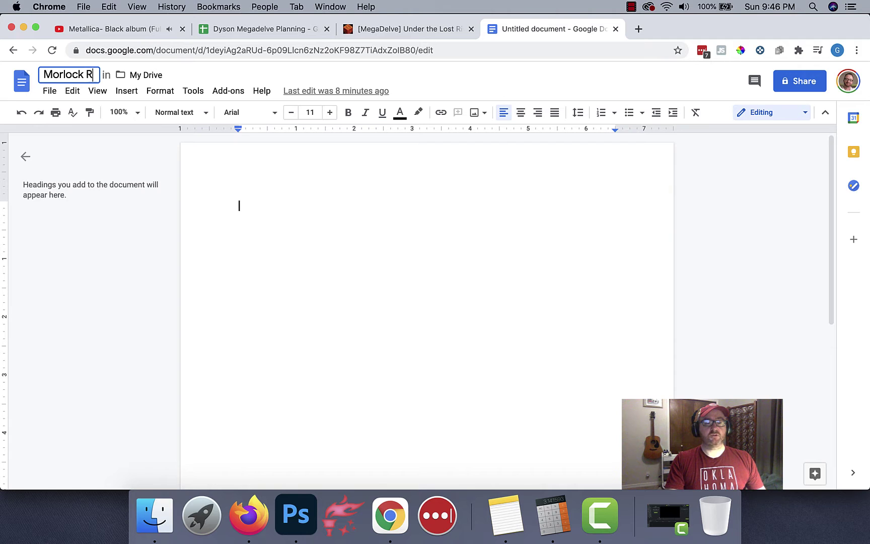
text(etreat (Dyson )
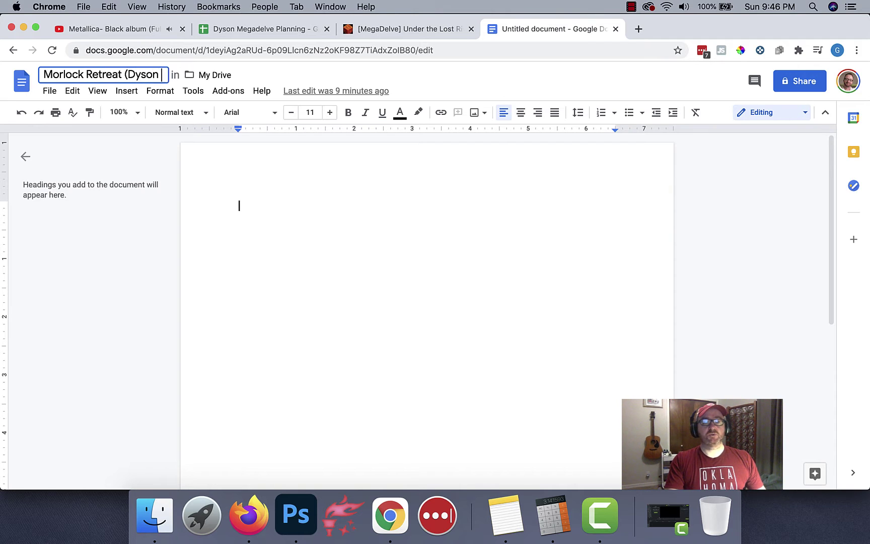
text(Megadelve))
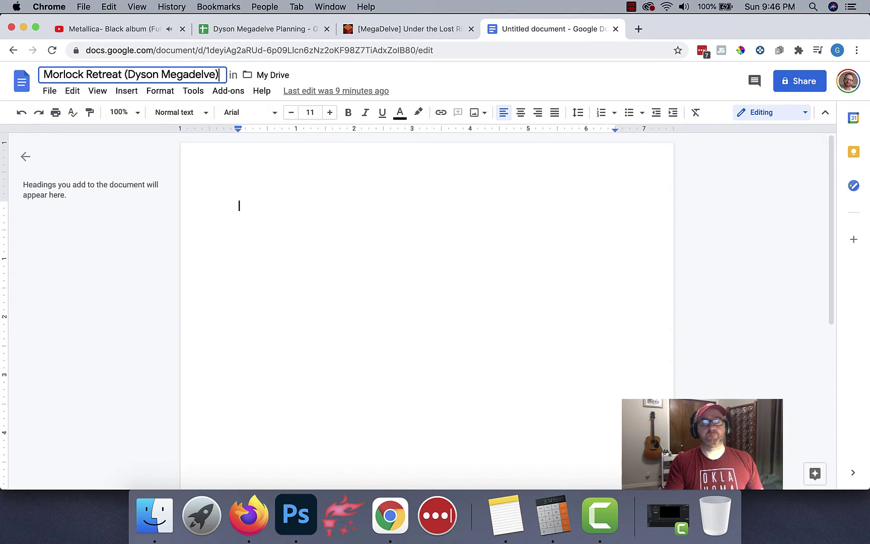
- Start the document body with the placeholder line "Introductory paragraph", followed by a new line
click(283, 211)
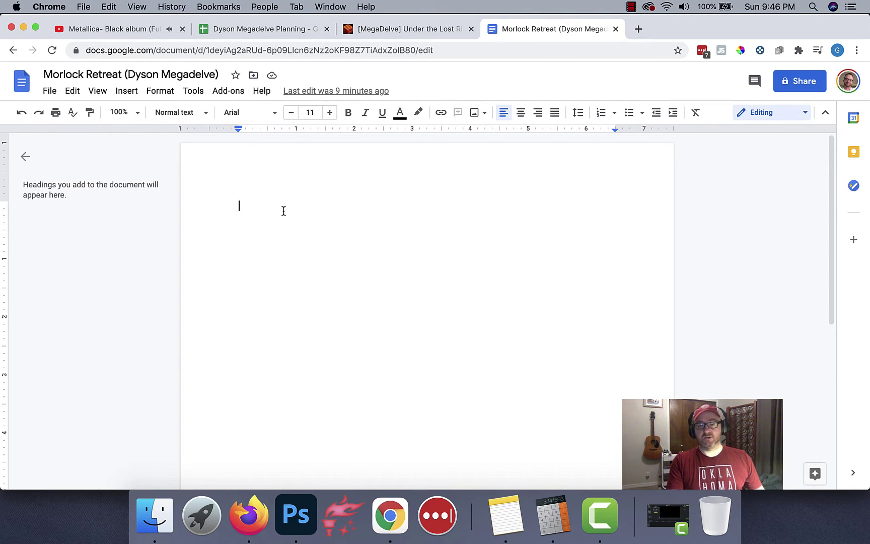
text(Introdu)
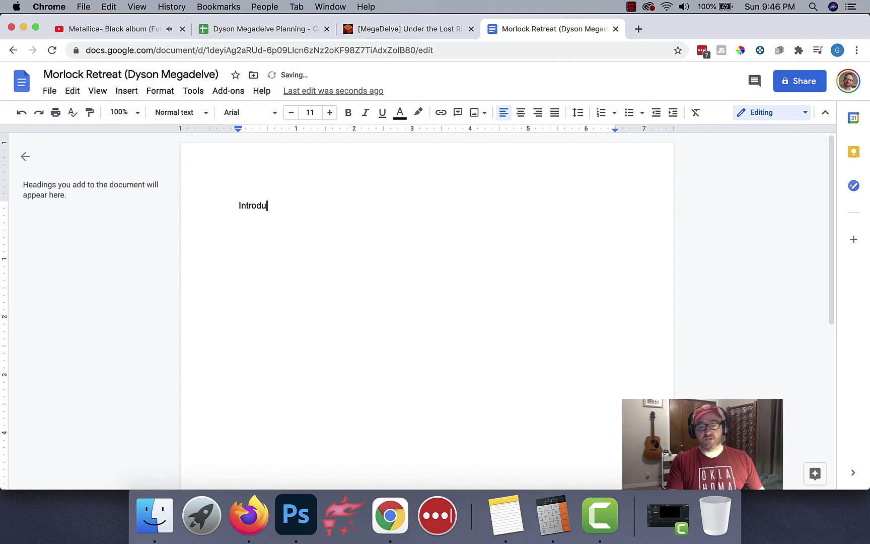
text(ctory para)
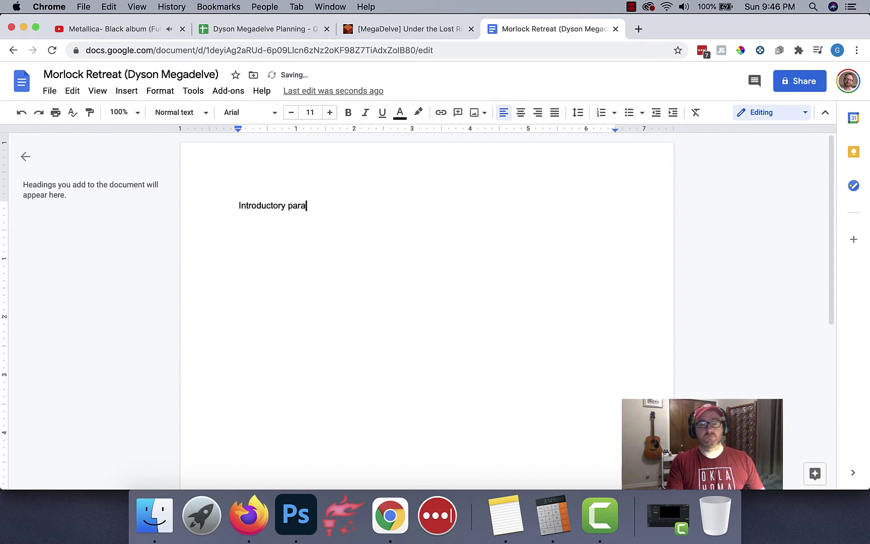
text(graph)
key(Return)
key(Return)
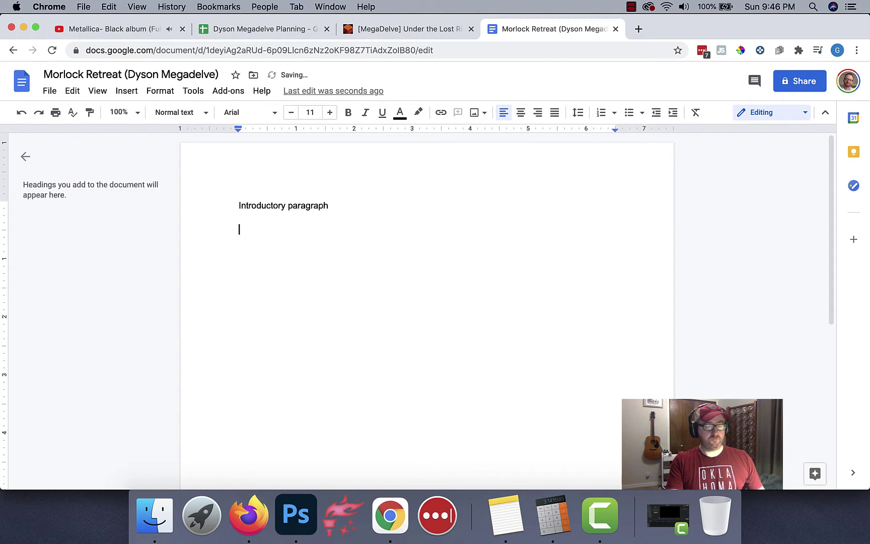
- Add "Backstory" below the introductory line and style it as Heading 2
text(Backstory)
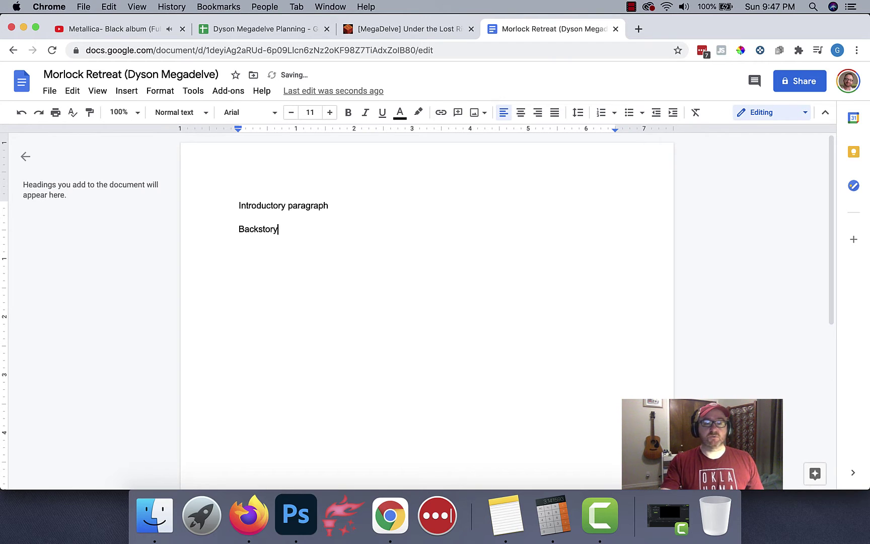
click(179, 112)
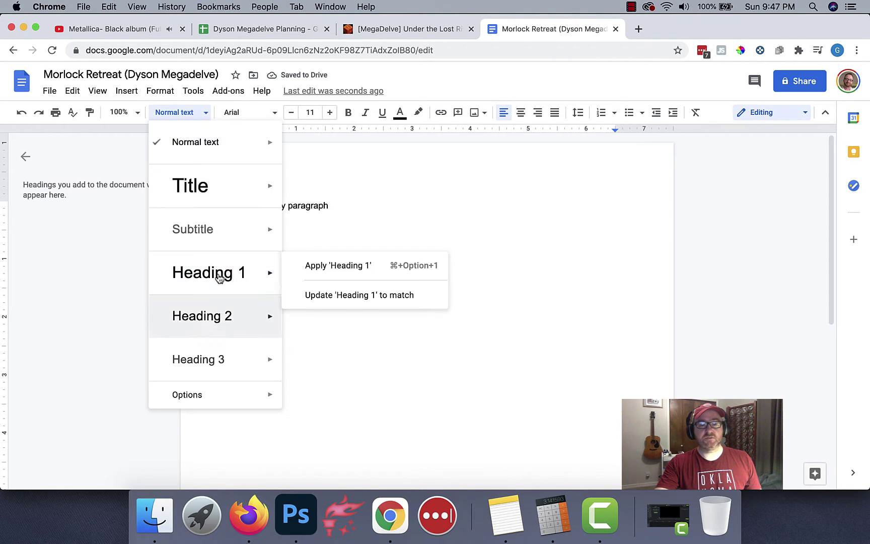
click(218, 322)
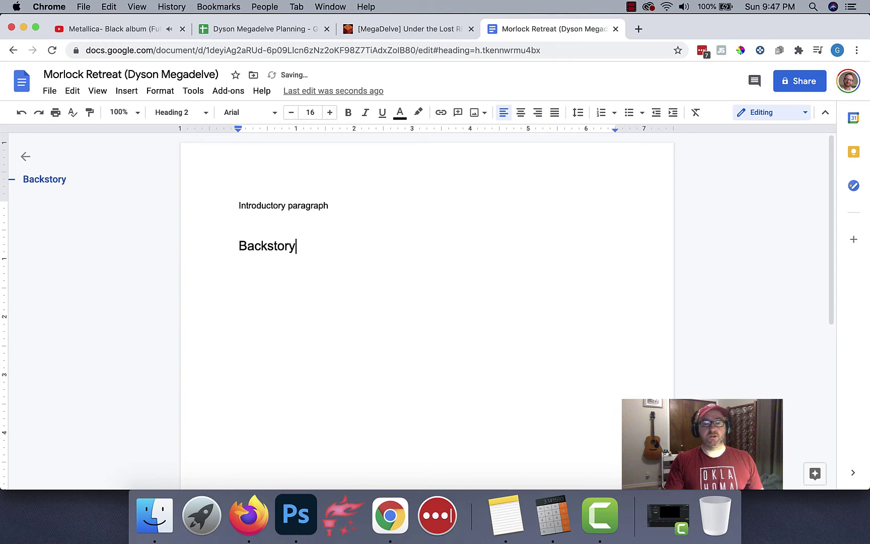
- Add "Adventure Summary" below Backstory and style it as Heading 2
key(Return)
text(Advent)
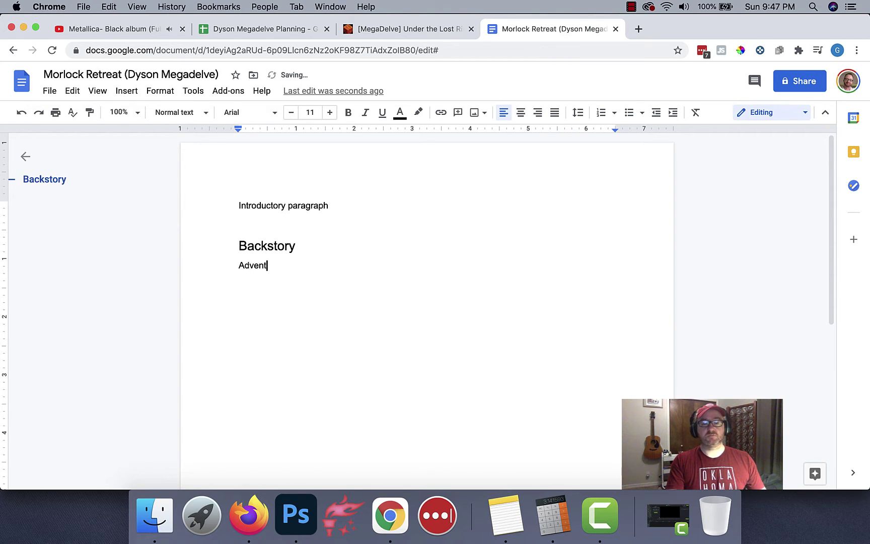
text(ure Summary)
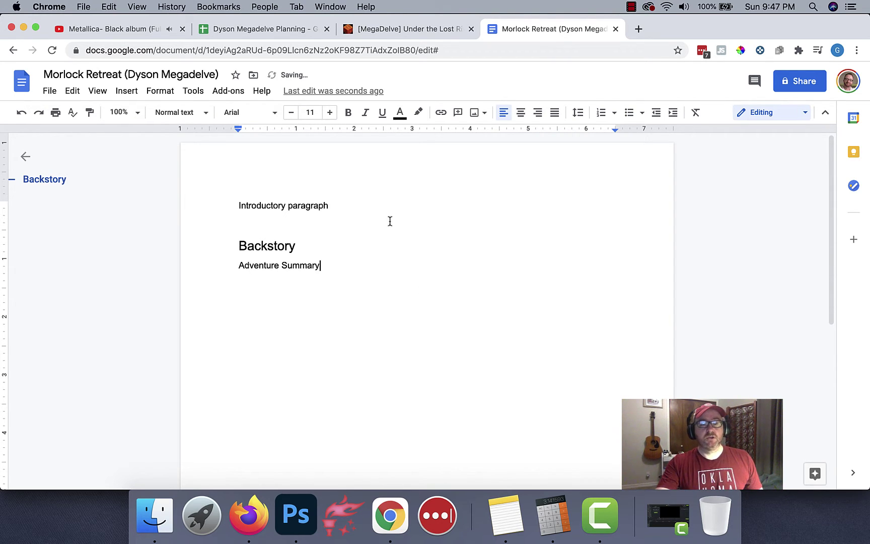
click(161, 116)
click(209, 315)
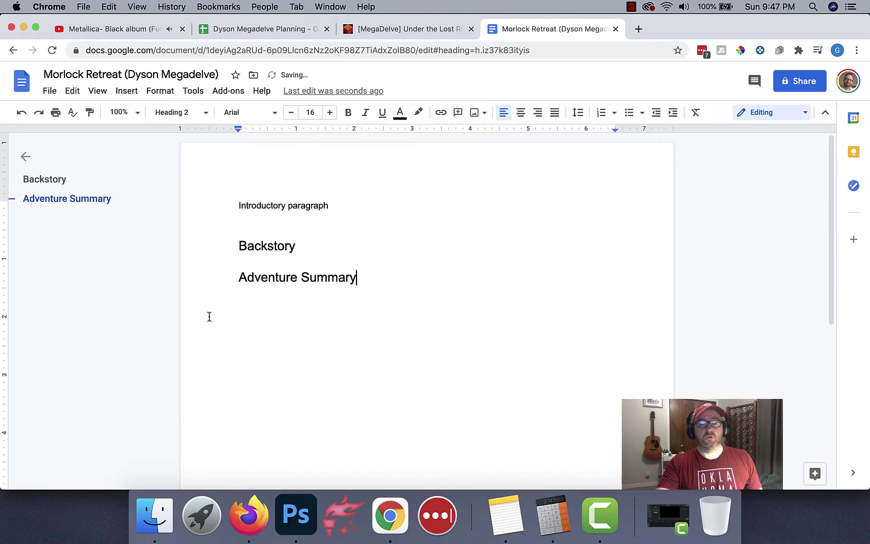
- Add "Adventure Hook" below Adventure Summary and style it as Heading 2
key(Return)
text(Adve)
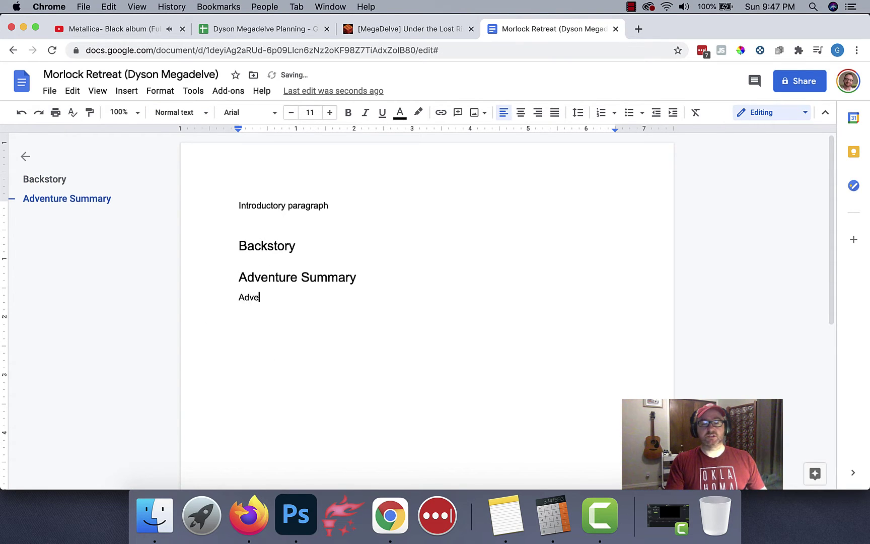
text(nture Hook)
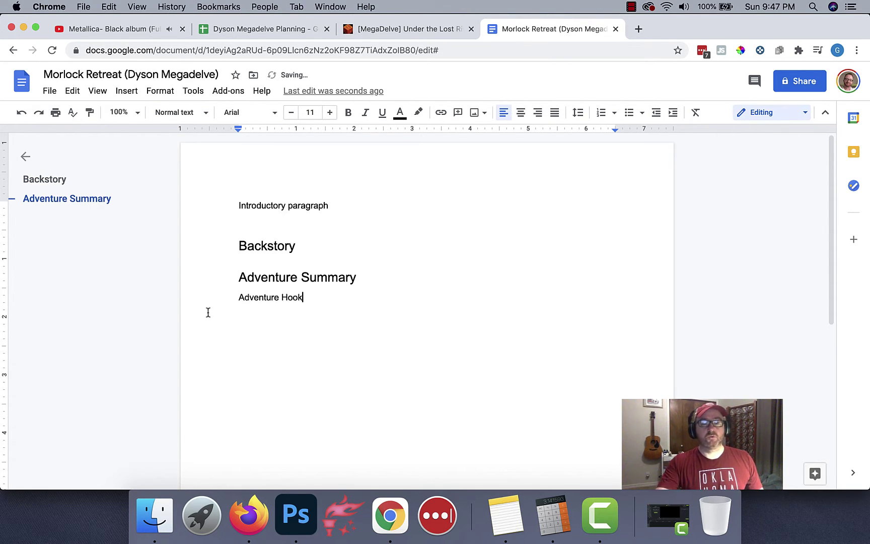
click(165, 115)
click(204, 322)
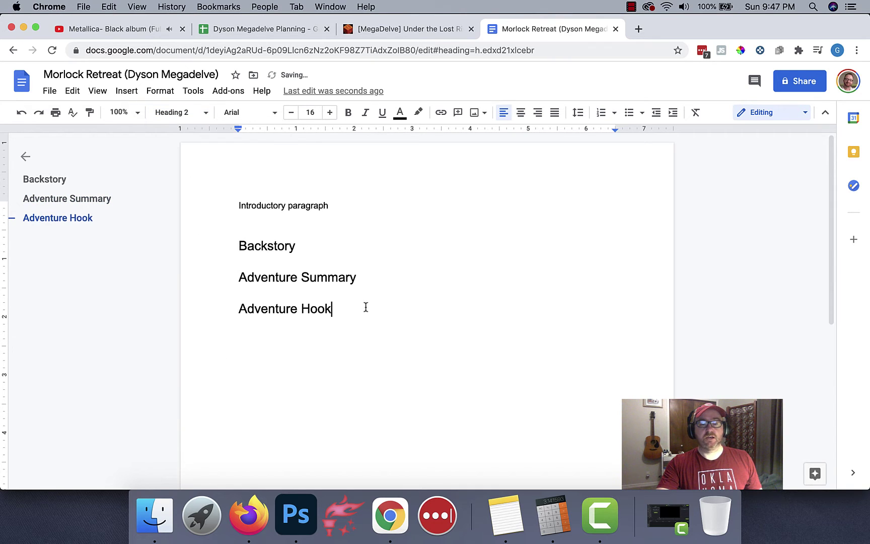
click(312, 245)
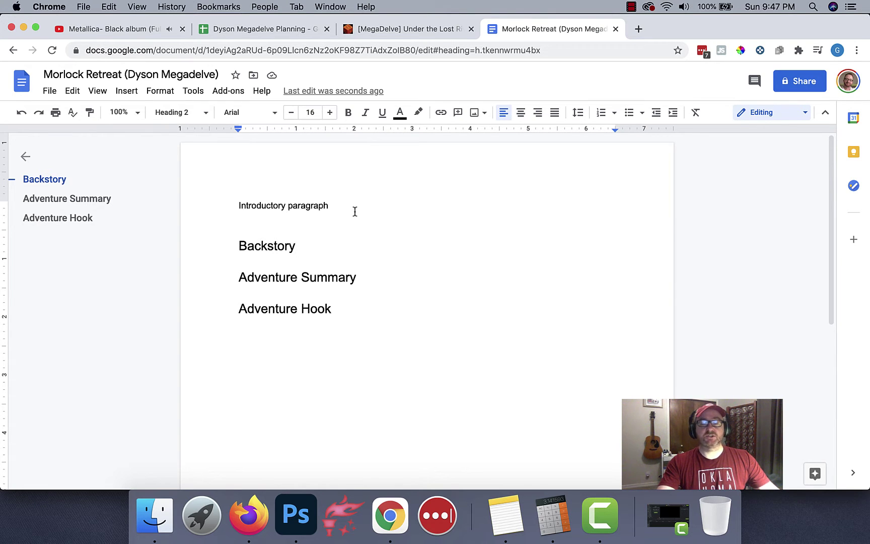
click(188, 120)
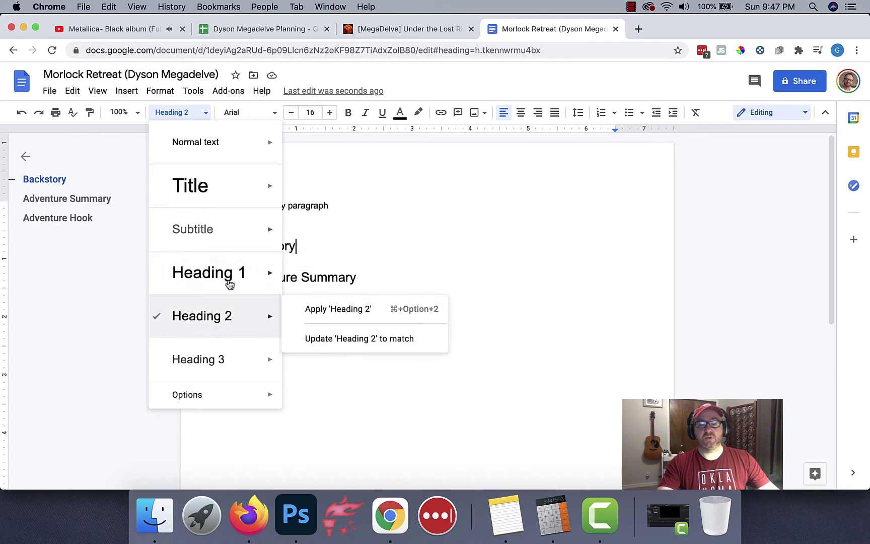
mouse_move(228, 274)
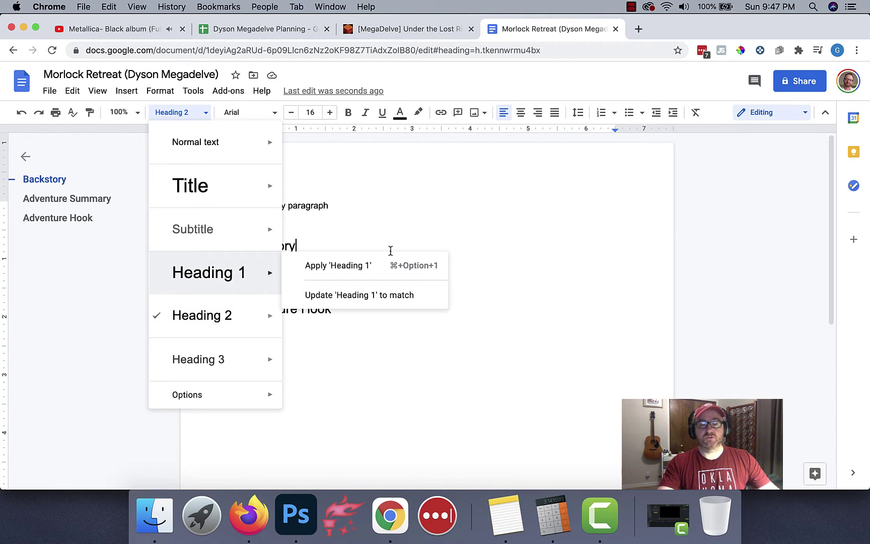
click(376, 227)
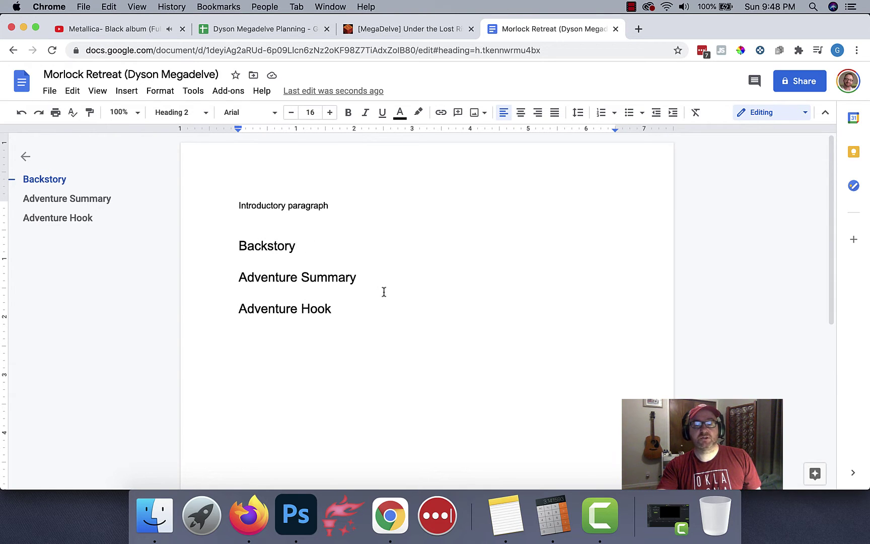
click(378, 276)
- Add "The Grimlock Retreat" as a Heading 2 below Adventure Hook, then start a new line beneath it
click(355, 311)
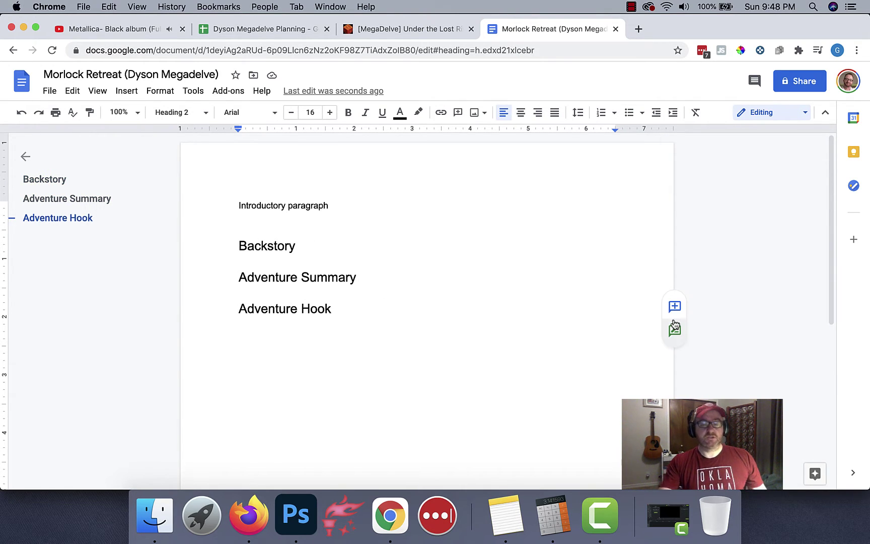
key(Return)
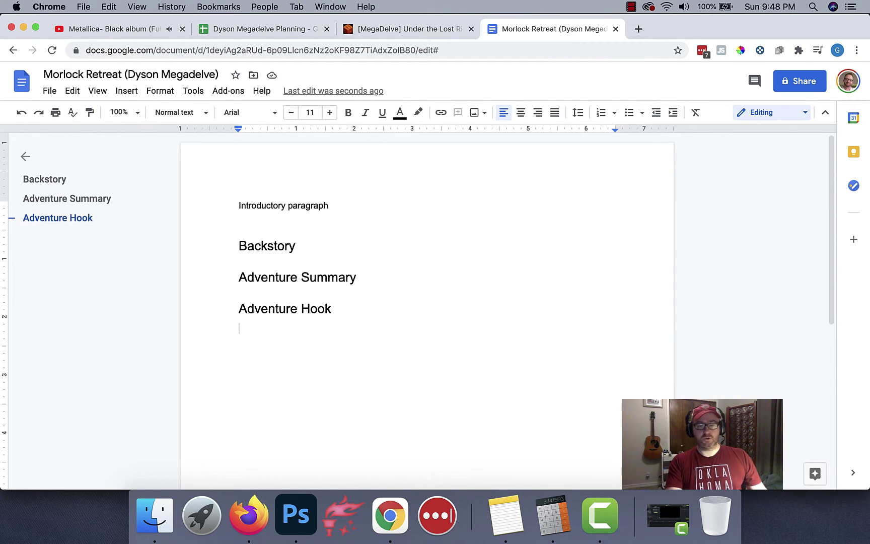
text(The Grim )
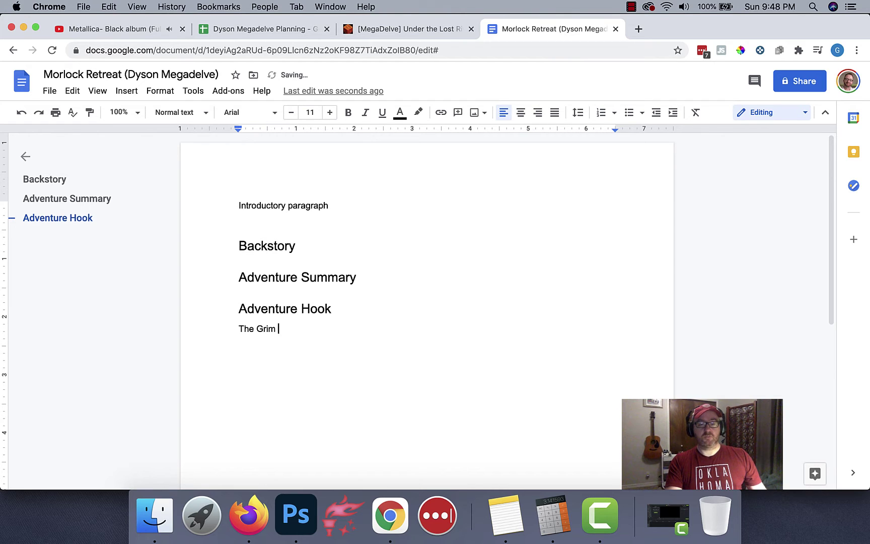
text(lock Retreat)
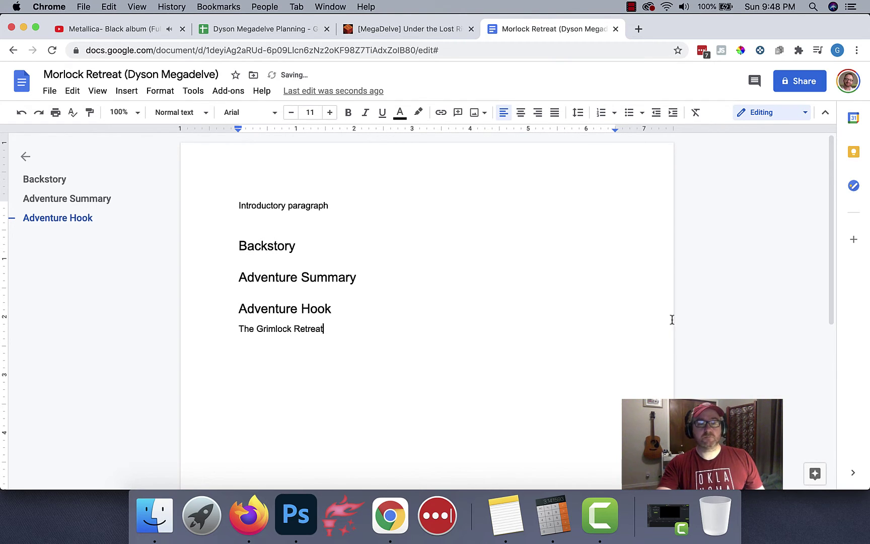
click(171, 112)
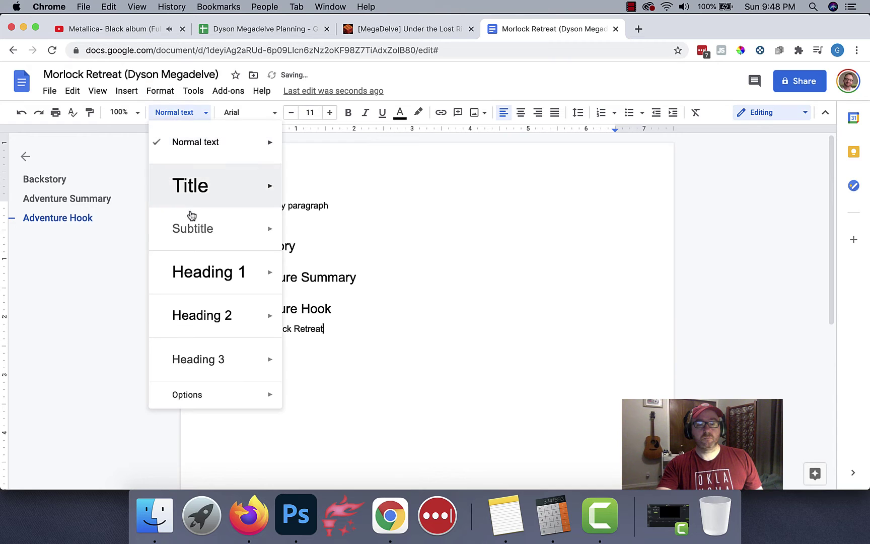
click(197, 327)
key(Return)
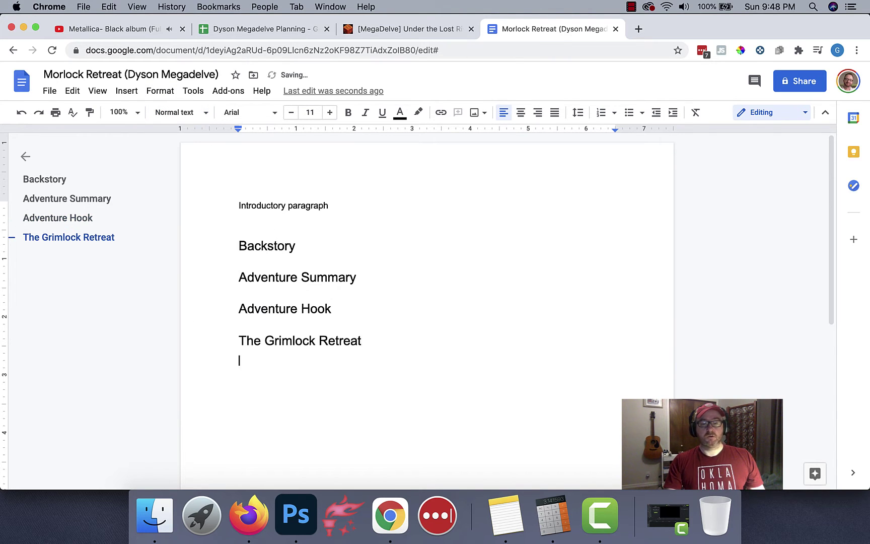
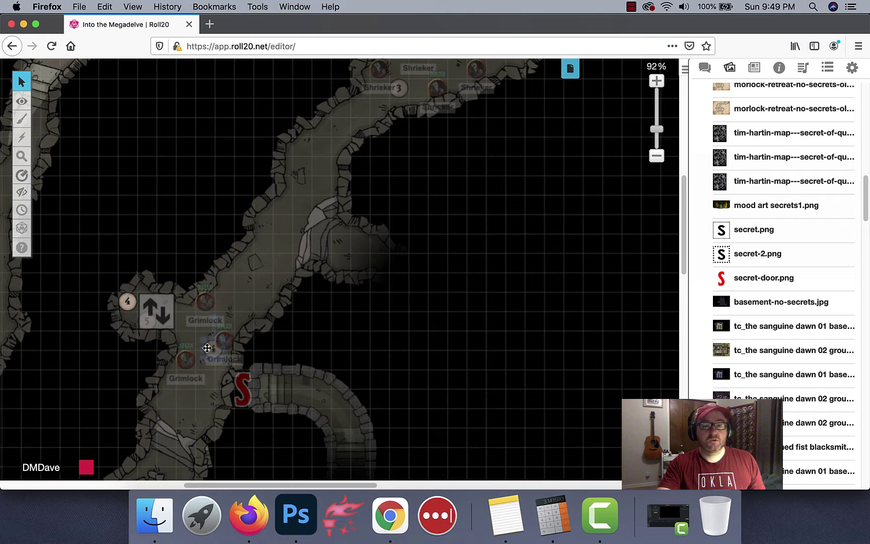
- On the Roll20 map, settle the number 4 marker among the three Grimlock tokens and nudge the stairs marker in the neighbouring alcove
click(275, 306)
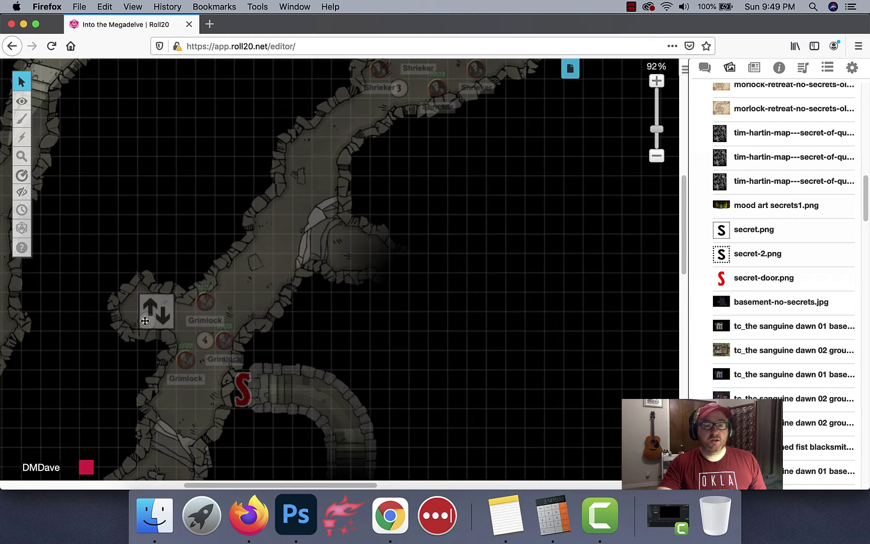
drag(143, 324, 161, 317)
click(134, 349)
click(286, 305)
- Switch back to the document in Chrome and complete area 4's line as "4 - Grimlock Outpost"
click(396, 529)
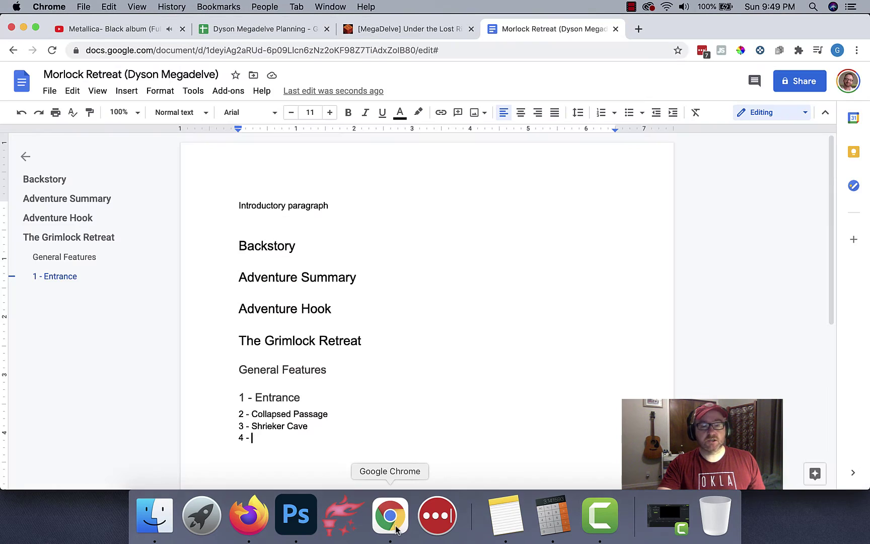
text(Grimlock )
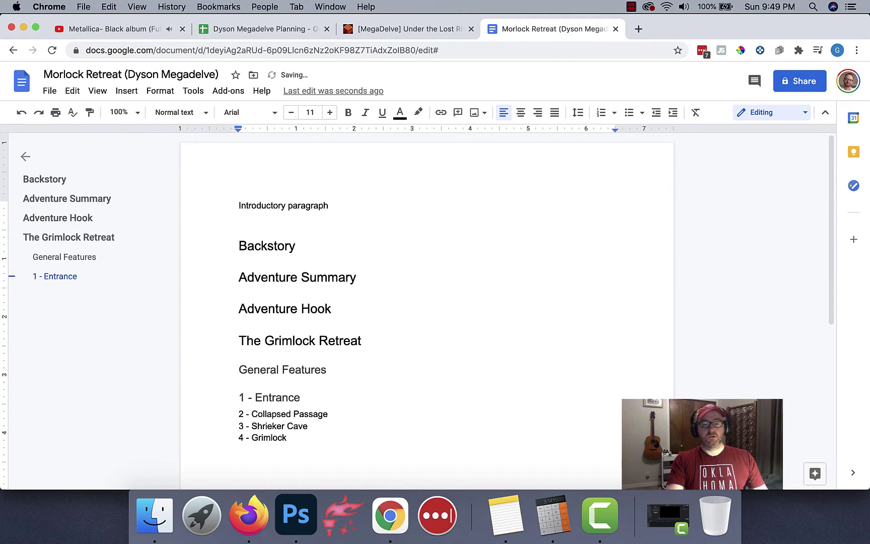
text(Outpo)
key(BackSpace)
key(BackSpace)
key(BackSpace)
key(BackSpace)
text(utp)
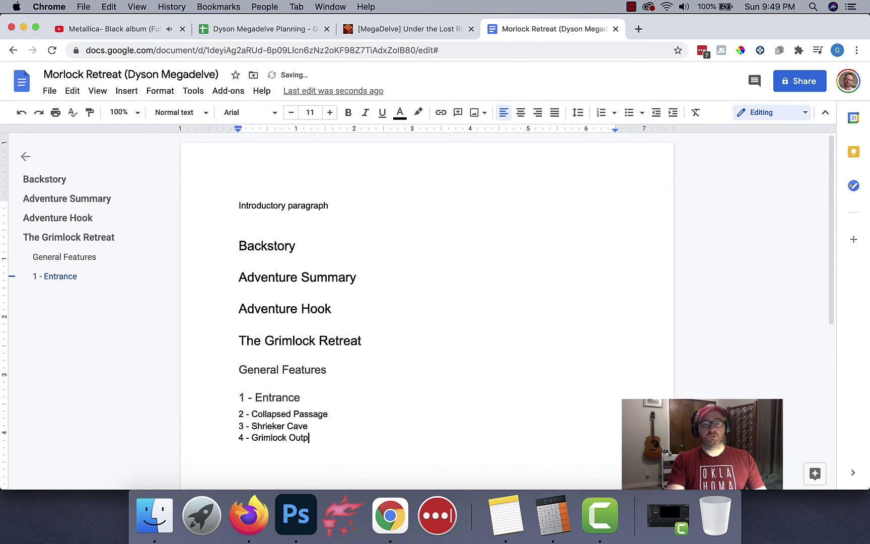
text(ost)
- Add the lines "5 - Reverse Pit" and "6 - Basilisk Tunnel" below area 4 in the document
key(Return)
text(4)
key(BackSpace)
text(5)
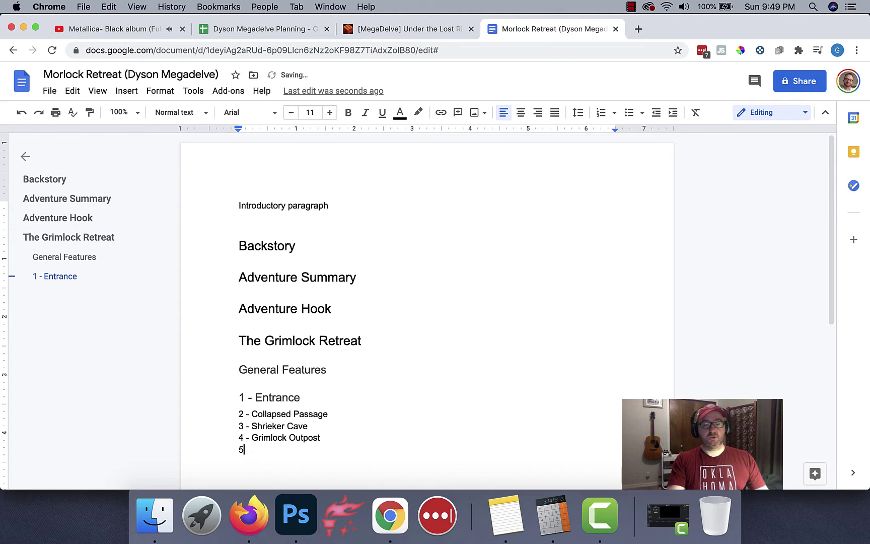
text( - Reverse P)
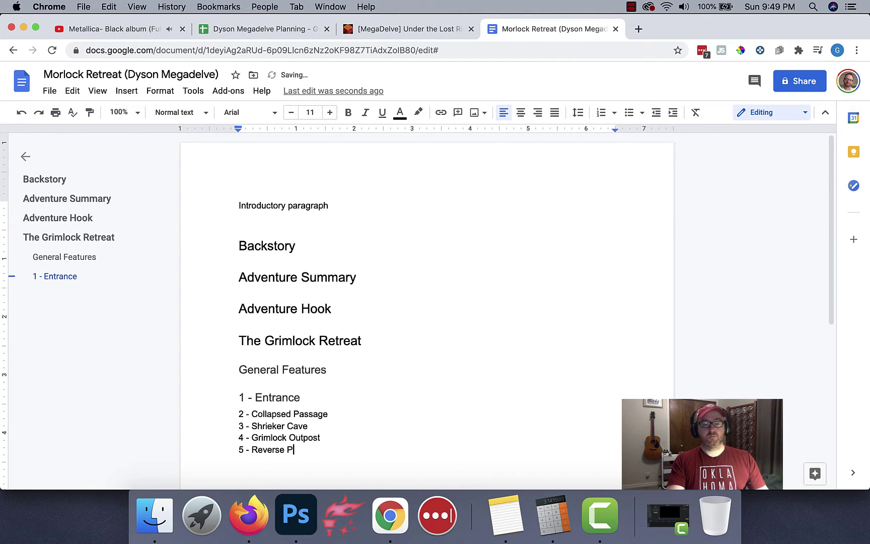
text(it)
key(Return)
text(6 - )
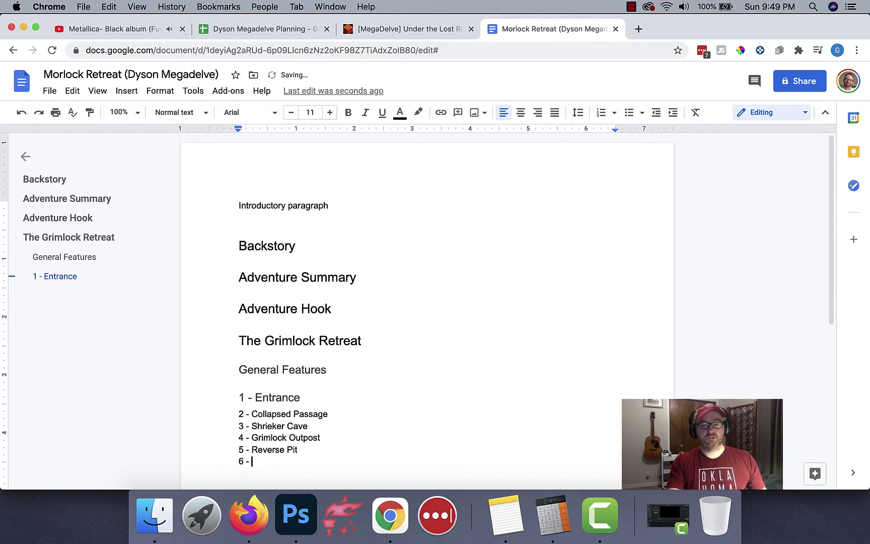
text(Basilisk Tunnel)
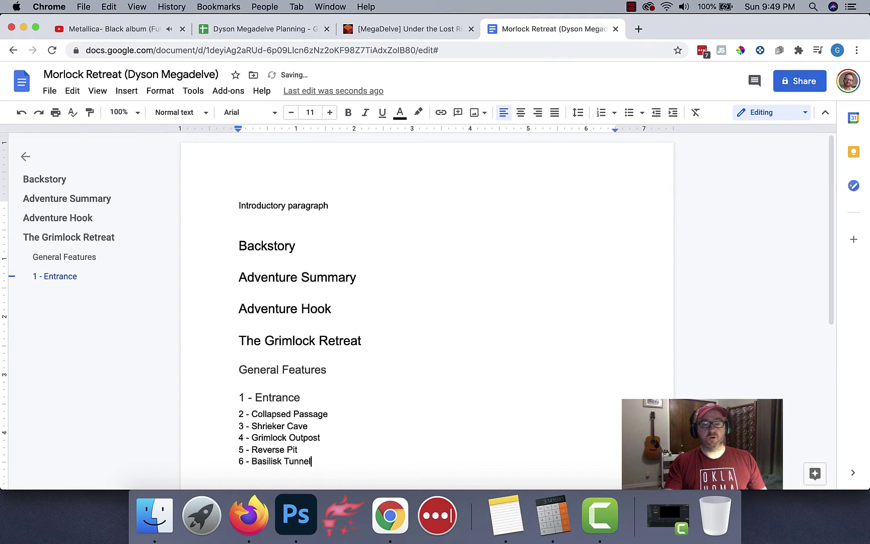
- Check area 7 on the Roll20 map in Firefox, and add "7 - Fool Me Once" to the Chrome document
click(249, 514)
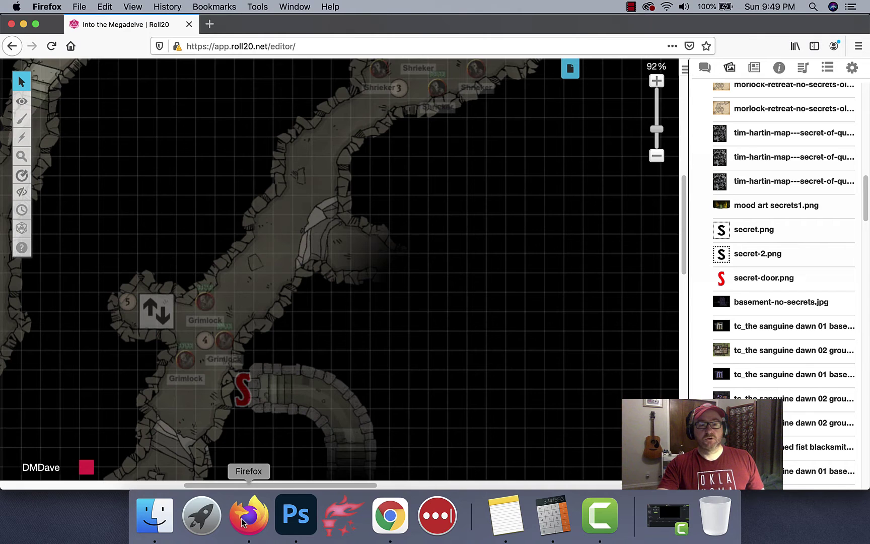
scroll(281, 178, down, 5)
scroll(282, 177, left, 5)
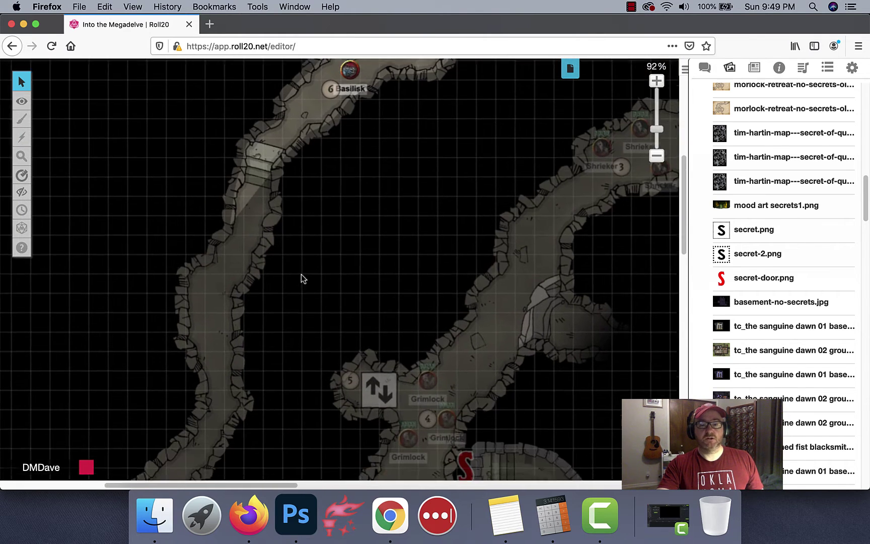
scroll(308, 196, down, 10)
scroll(338, 303, left, 3)
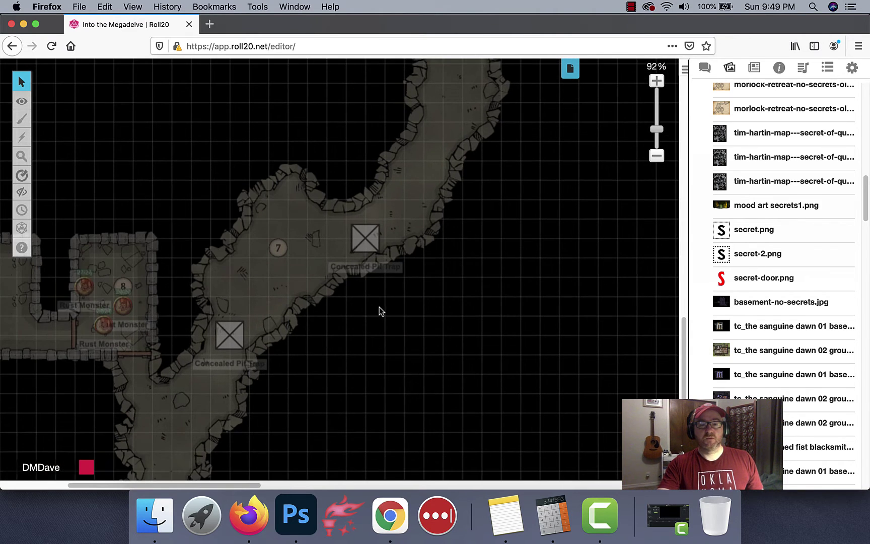
click(389, 516)
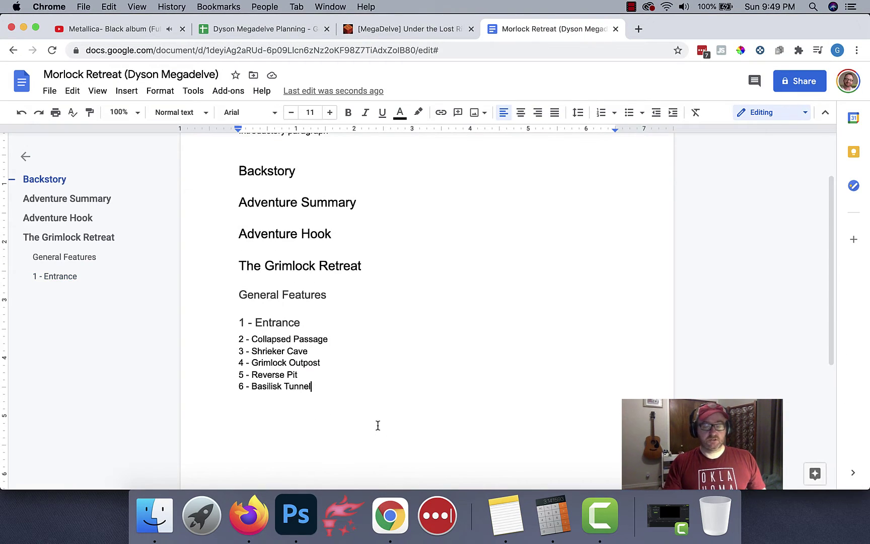
key(Return)
text(7 - Foo)
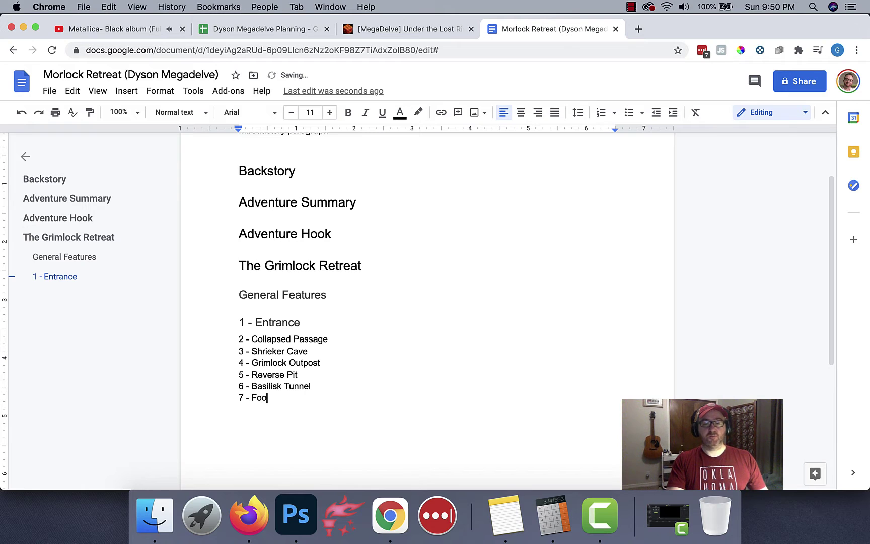
text(l Me Once)
key(Return)
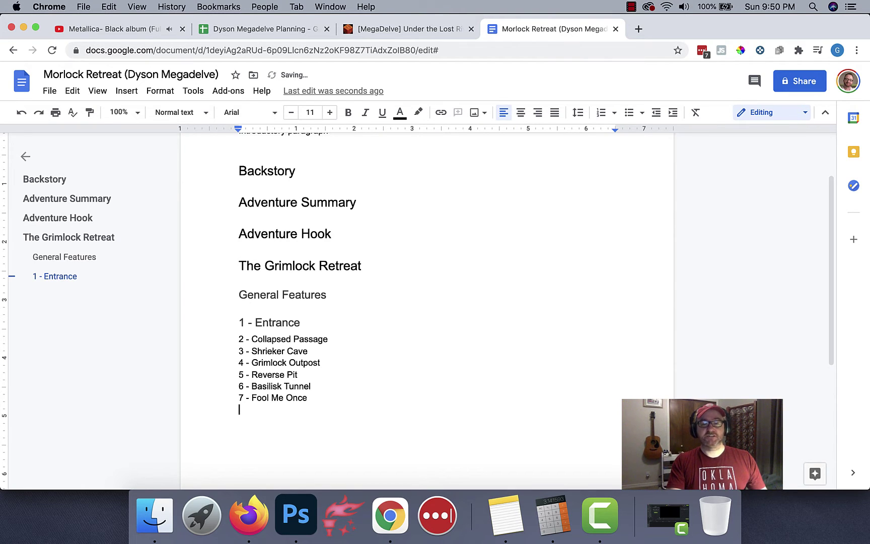
- Add "8 - Rust Monster Meal" to the document, checking areas 8 and 9 on the Roll20 map in Firefox
text(8 -)
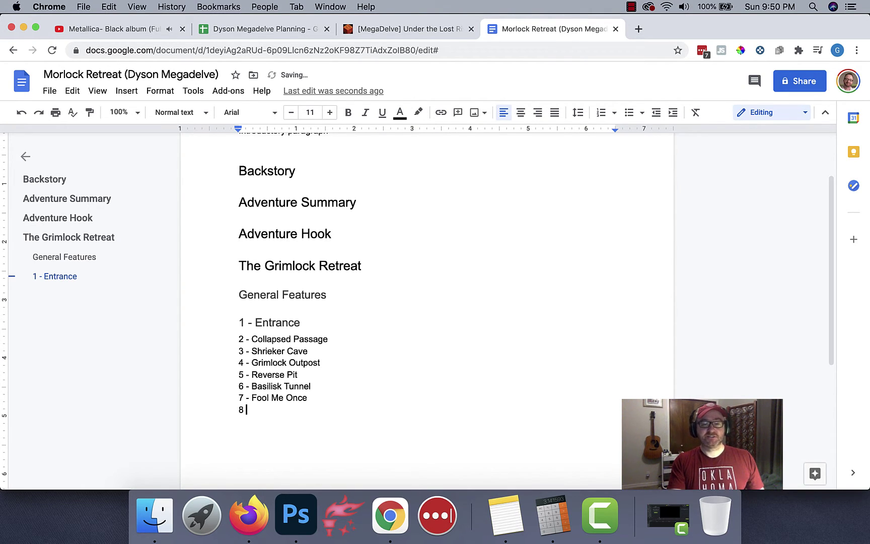
click(269, 522)
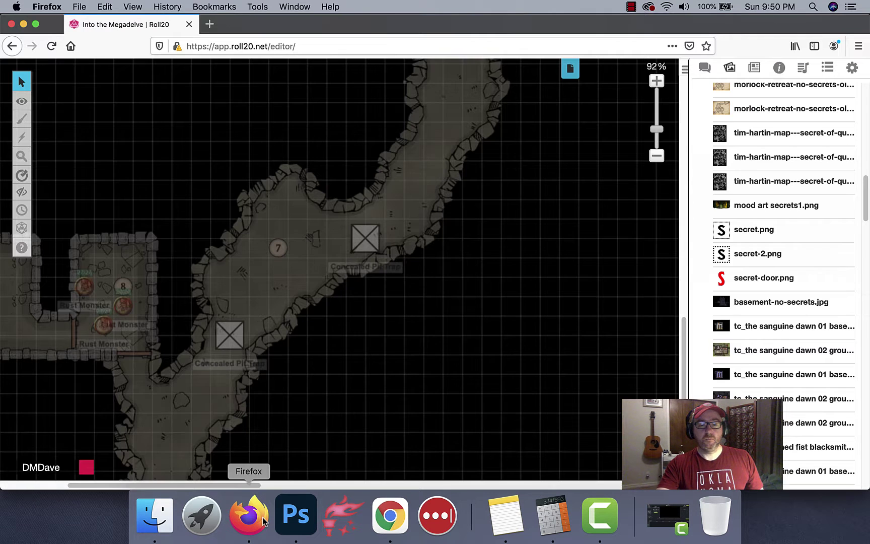
scroll(266, 249, left, 5)
scroll(267, 249, down, 2)
scroll(321, 304, up, 3)
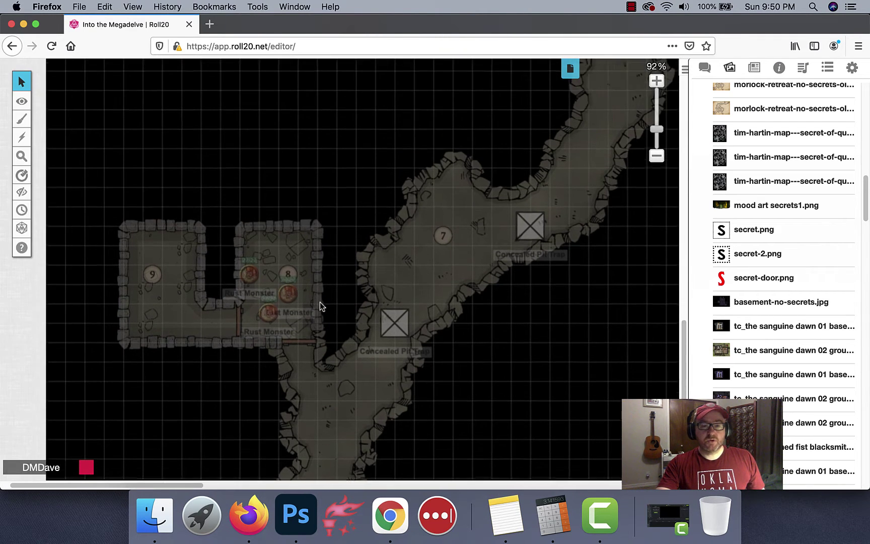
click(390, 516)
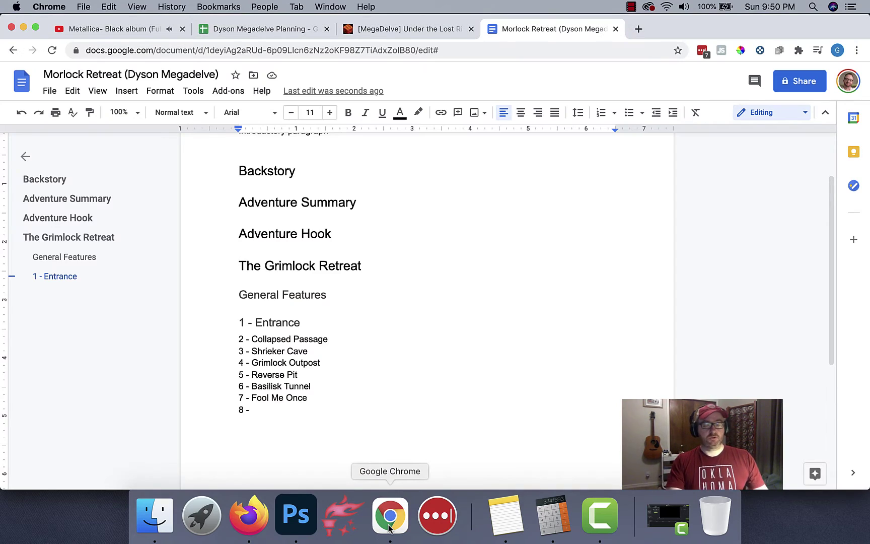
text(Rust Monster Meal)
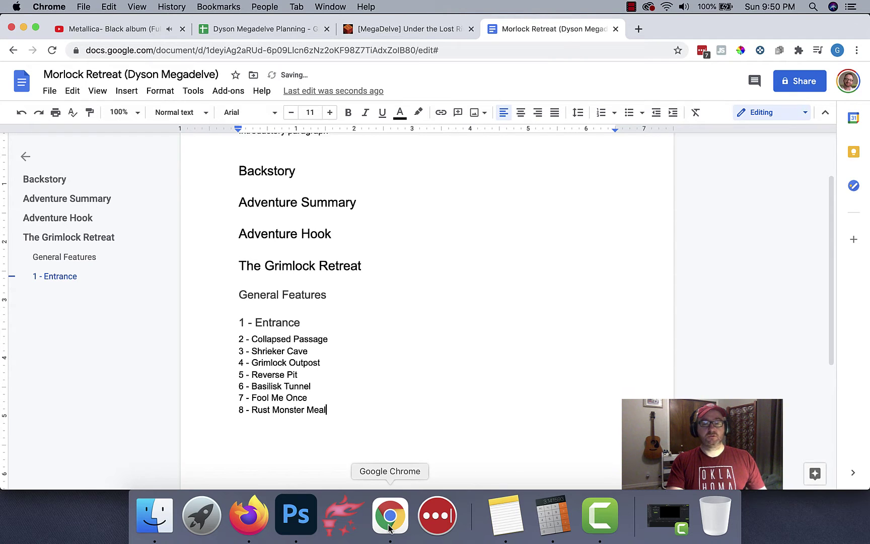
- Add the line "9 - Slimy Treasure" below area 8
key(Return)
text(9 - )
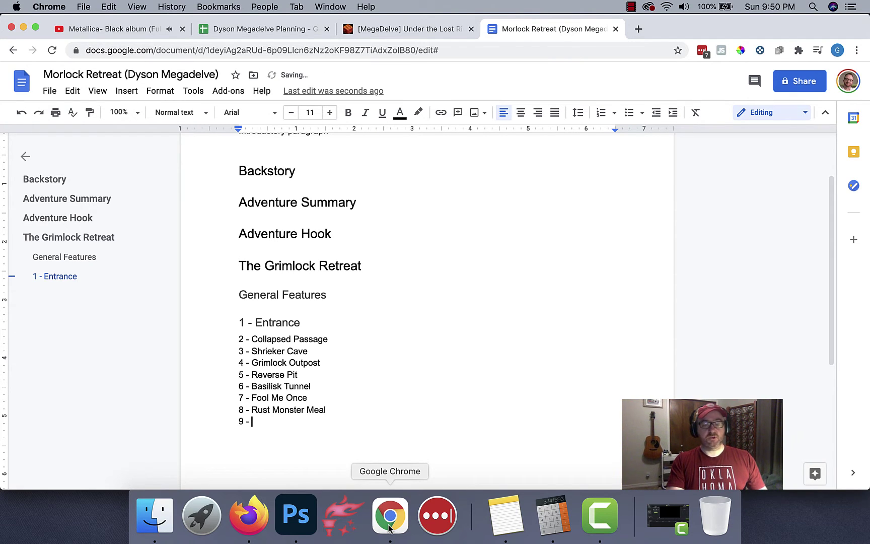
text(Slimy )
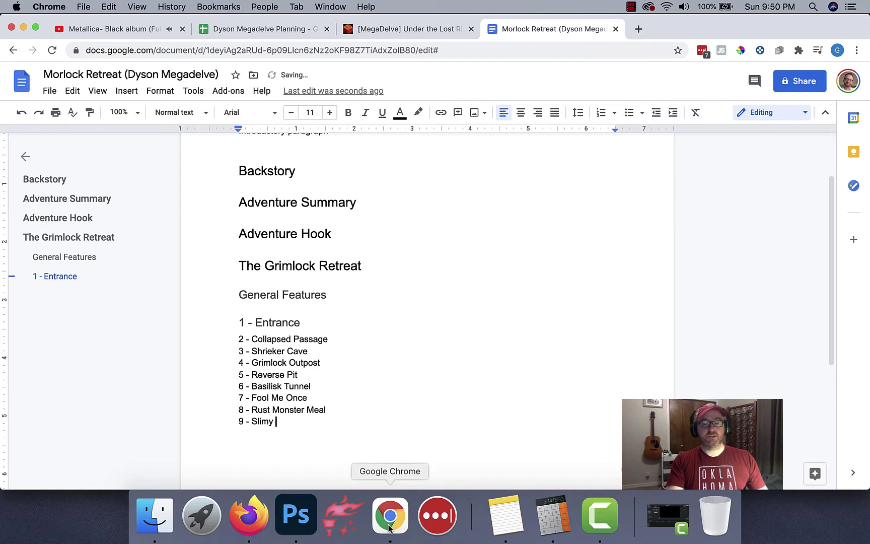
text(Treasure)
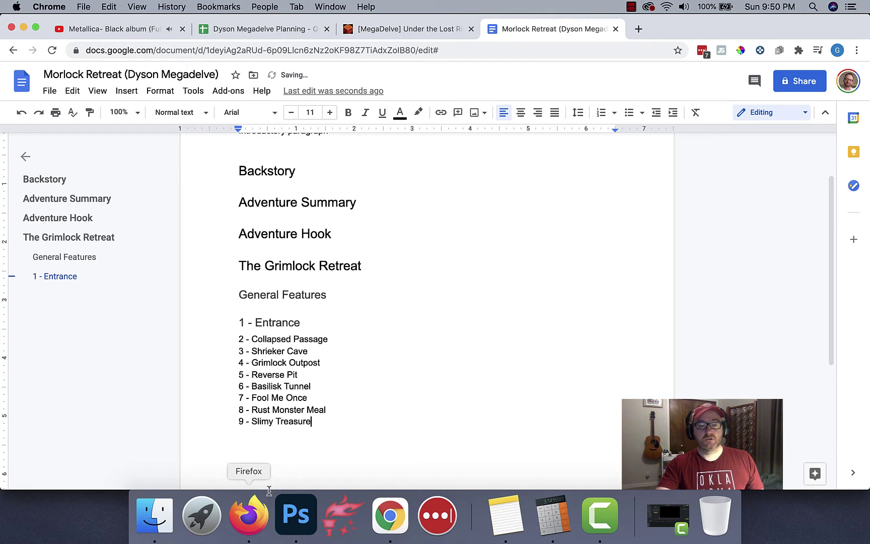
- Look over the Roll20 map in Firefox for any numbered areas still missing from the document
click(248, 515)
scroll(317, 363, down, 5)
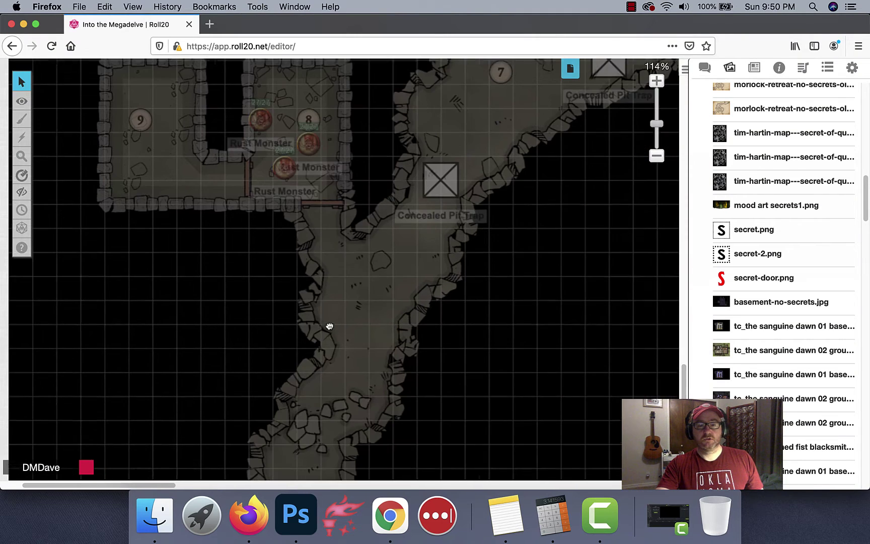
scroll(380, 250, down, 3)
scroll(340, 295, up, 4)
scroll(347, 295, down, 3)
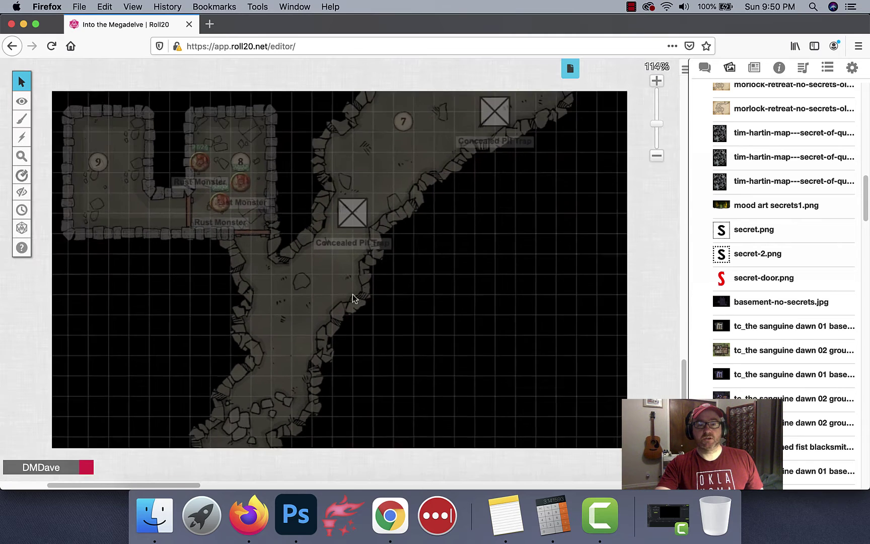
scroll(355, 293, up, 10)
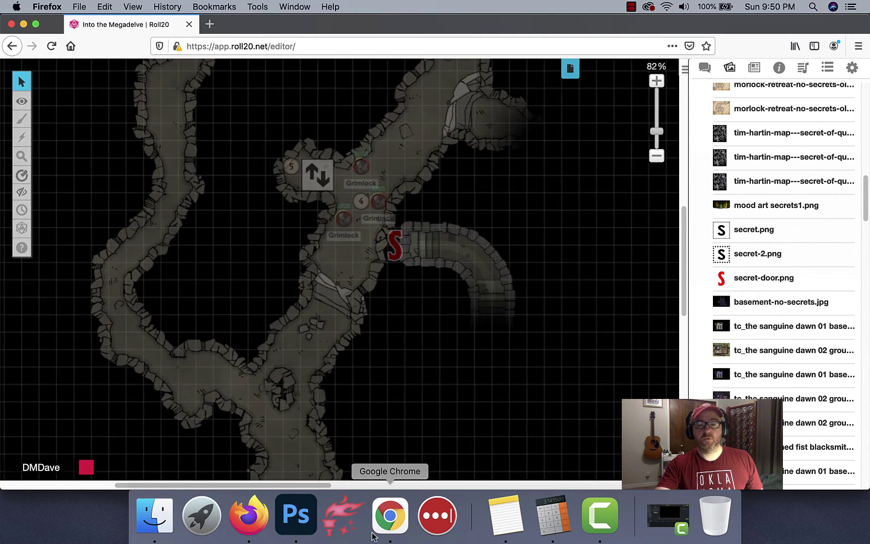
- Switch back to the document in Chrome and style the lines for areas 2 through 9 as Heading 3
click(389, 514)
drag(257, 339, 271, 423)
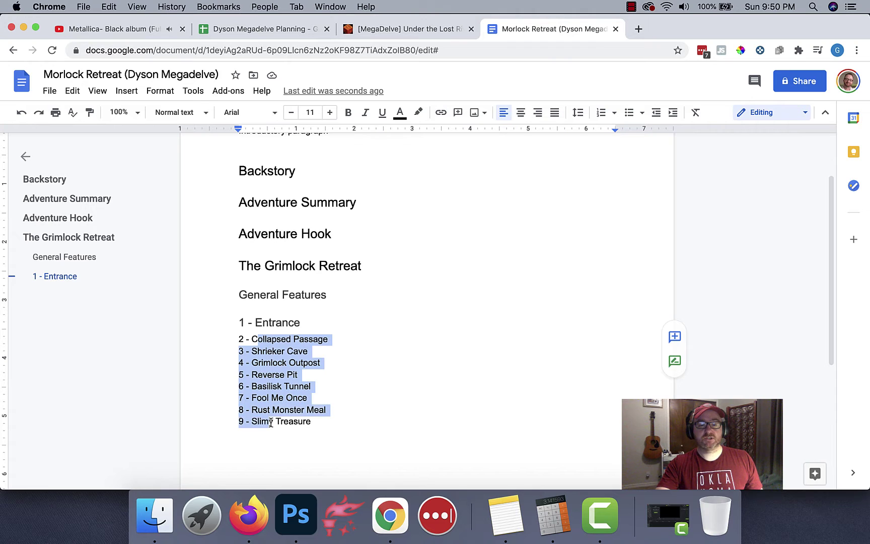
click(189, 116)
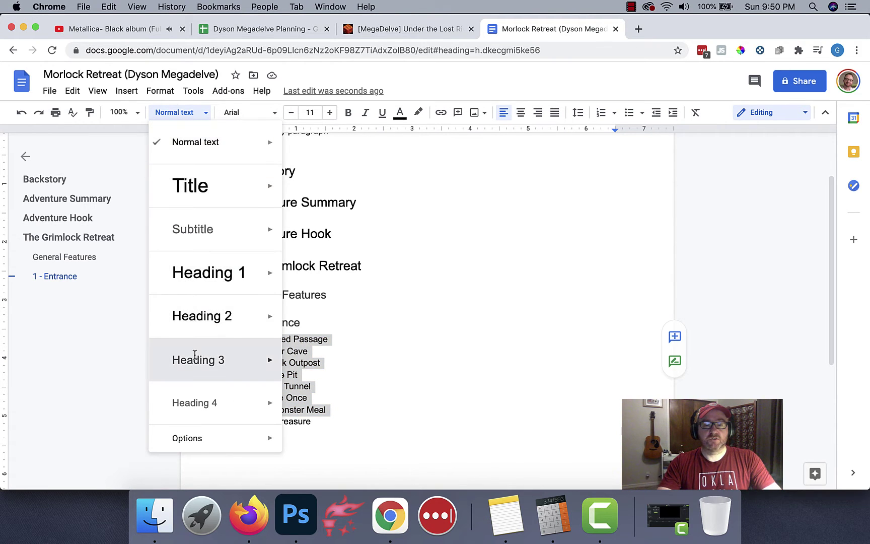
click(194, 356)
click(301, 274)
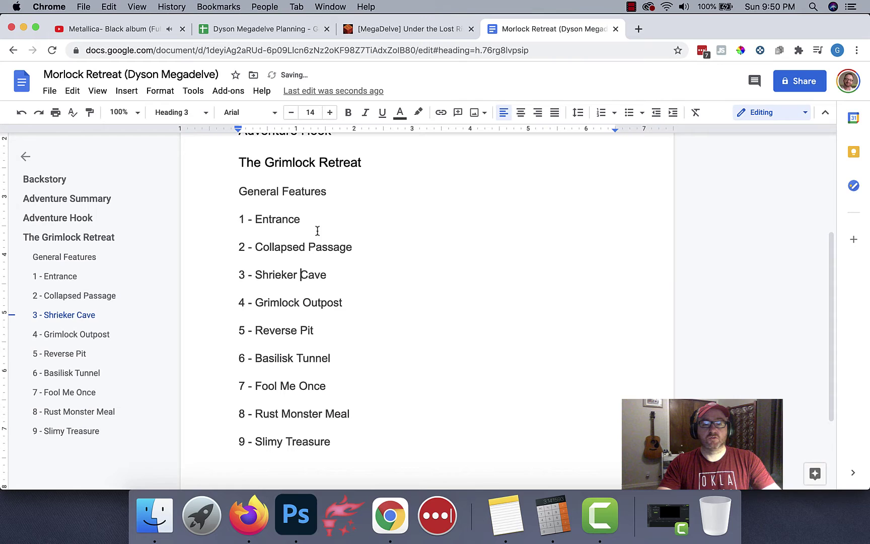
- Add "Adventure Conclusion" below 9 - Slimy Treasure and style it as Heading 2
click(349, 444)
key(Return)
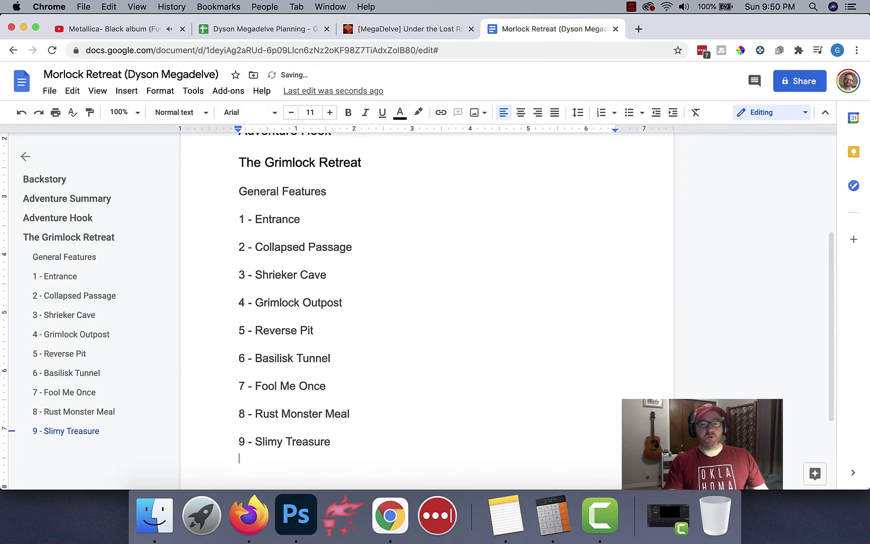
text(Adventure Coffee)
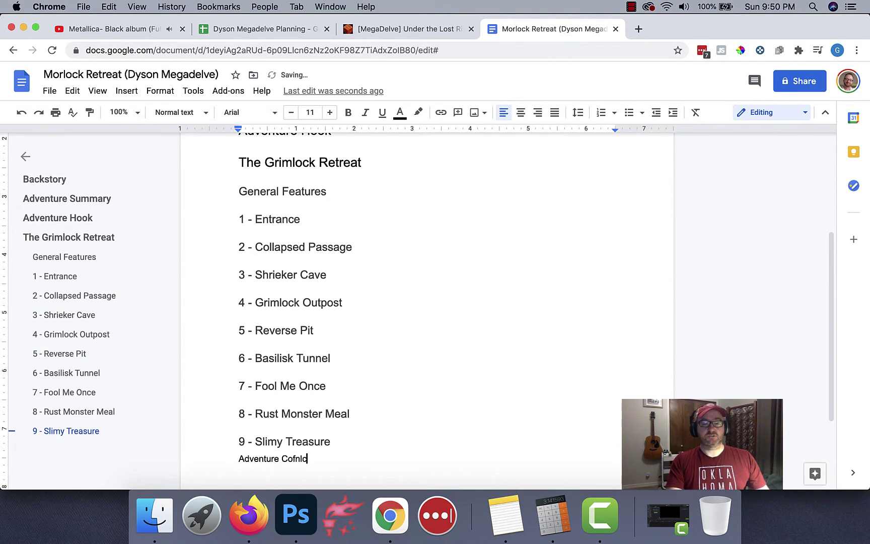
key(BackSpace)
key(BackSpace)
key(BackSpace)
key(BackSpace)
text(nclusion)
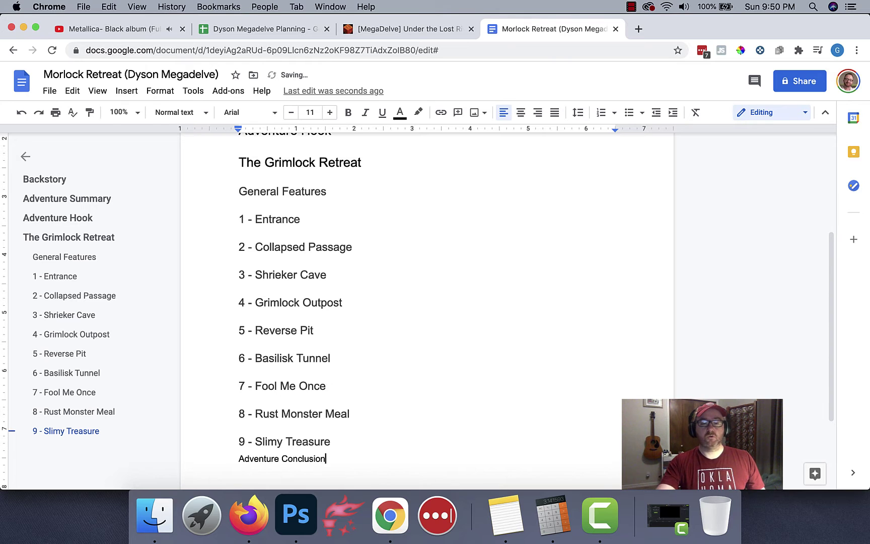
click(198, 113)
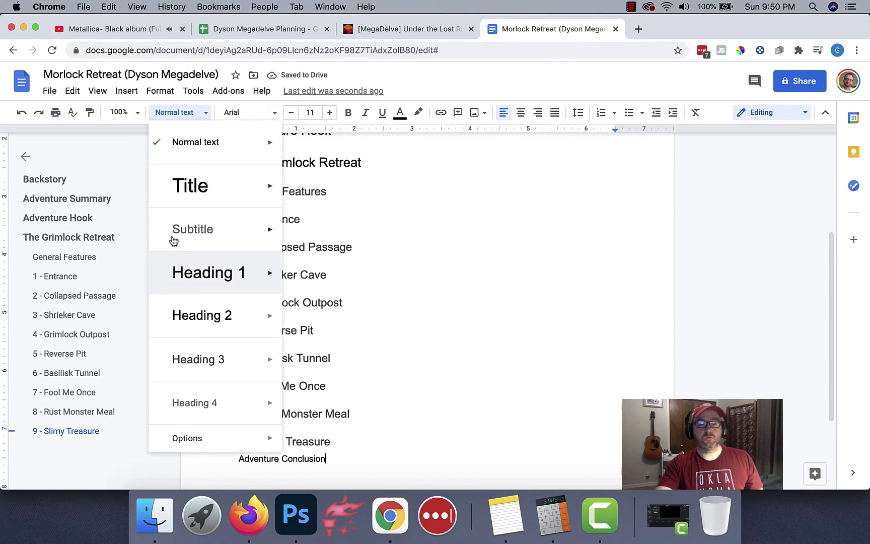
click(187, 322)
- Select the "Introductory paragraph" placeholder, and consult the adventure details in the Dyson Megadelve Planning spreadsheet before returning to the document
scroll(405, 364, up, 3)
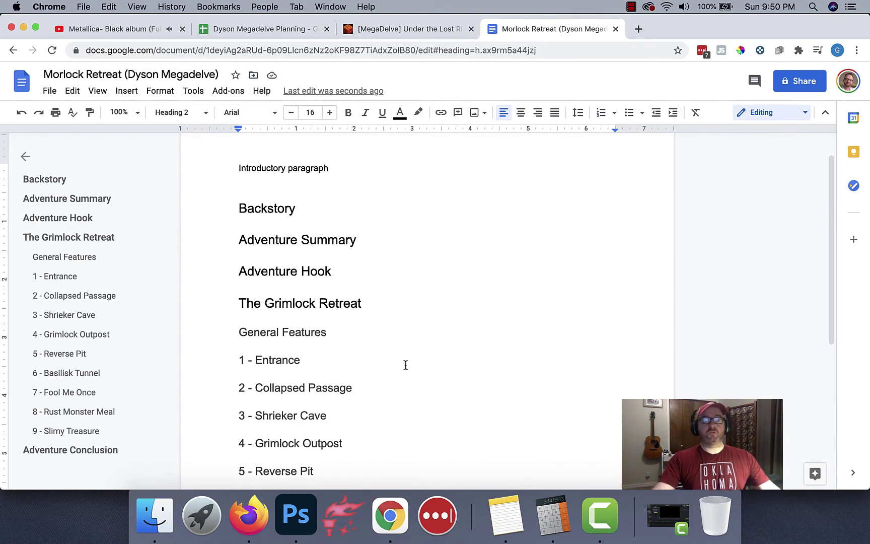
drag(342, 167, 233, 170)
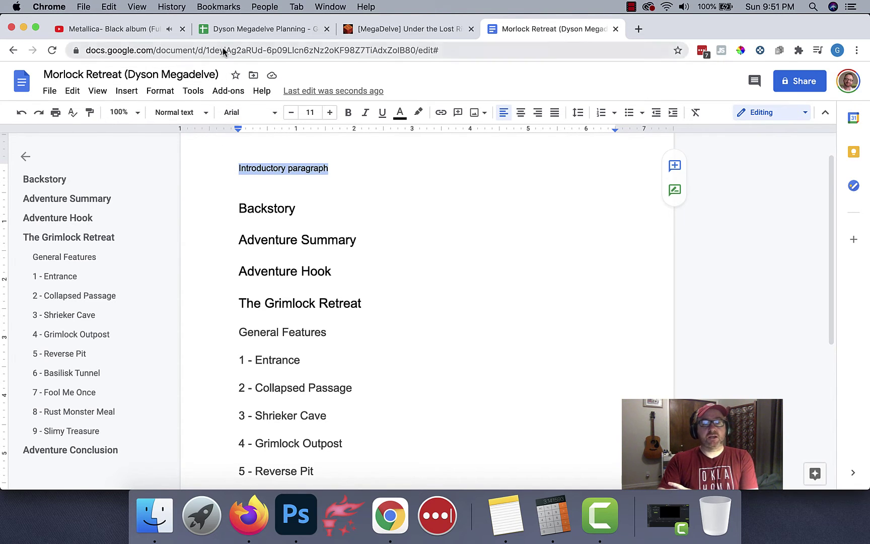
click(233, 31)
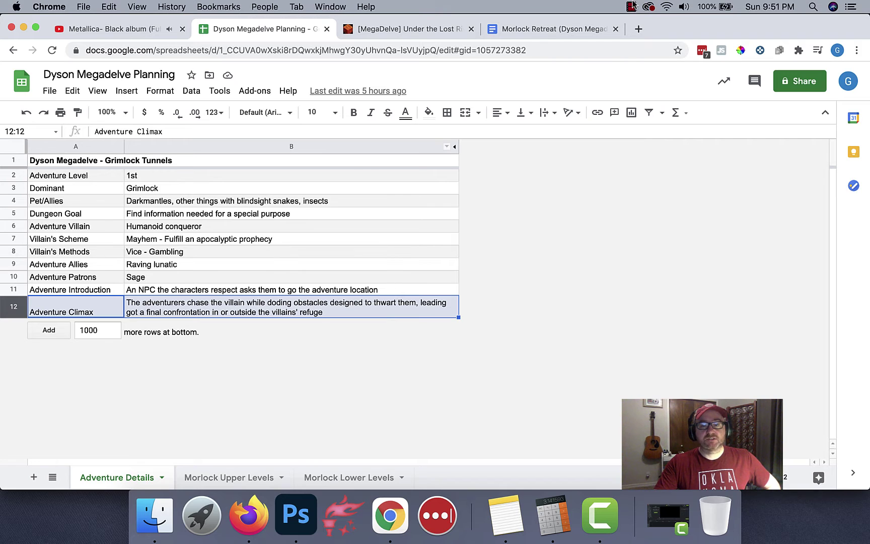
click(531, 28)
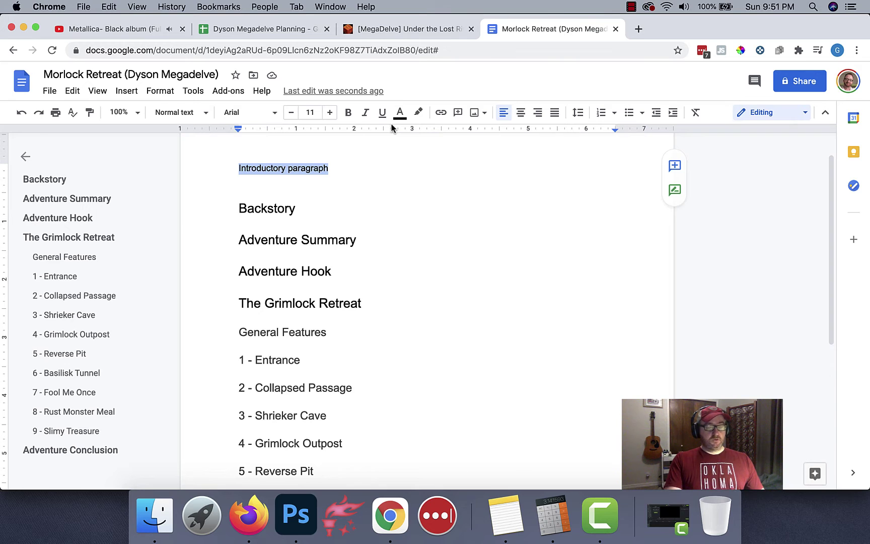
- Replace the selected placeholder with the opening words "Trail of Avarice is a Fifth Edition adventure for"
text(Trail of A)
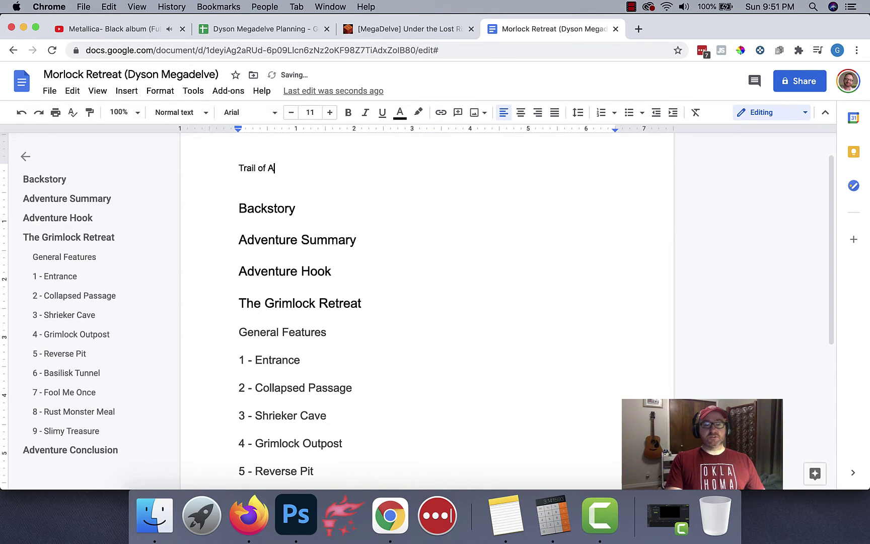
text(varice is a)
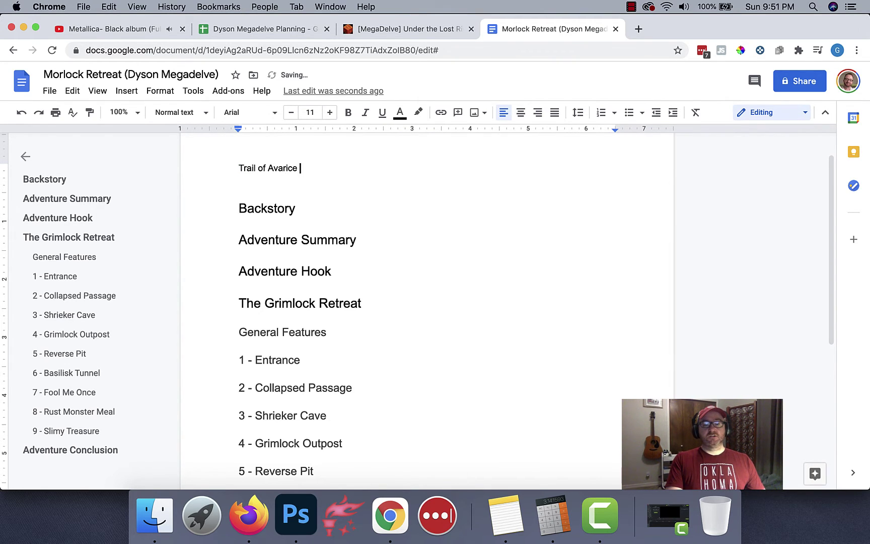
key(BackSpace)
key(BackSpace)
key(BackSpace)
key(BackSpace)
key(BackSpace)
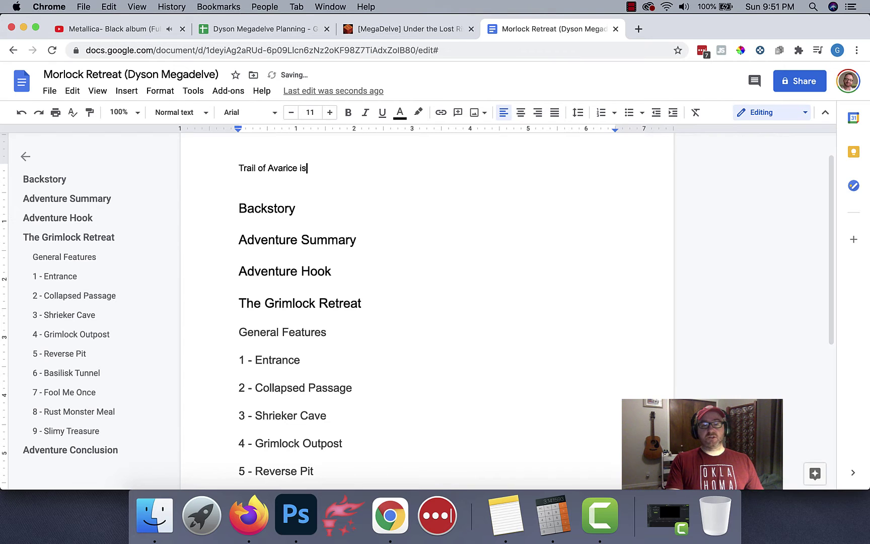
text(is a )
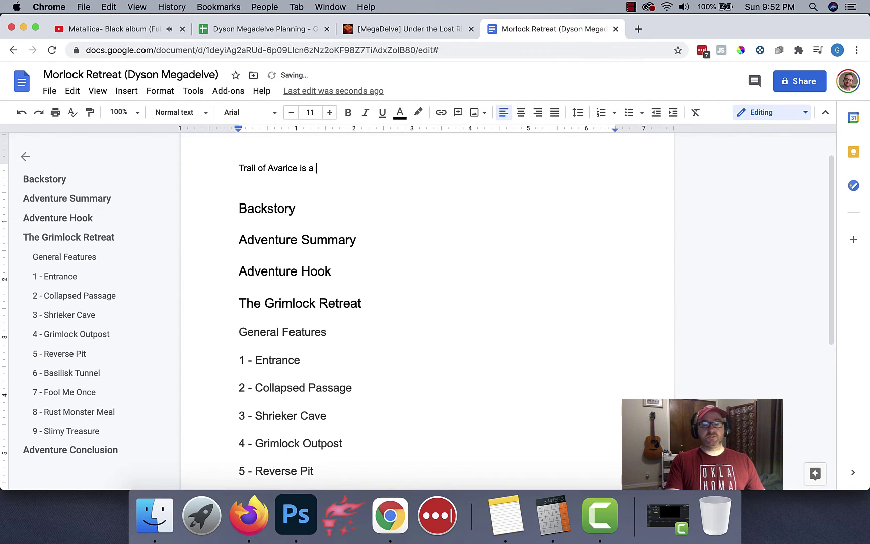
text(Fifth Edition adventure for)
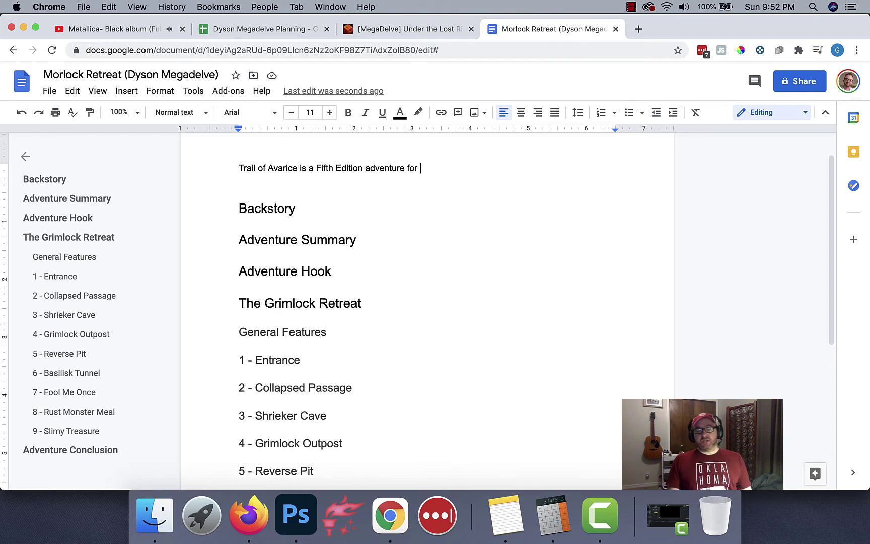
- Finish the opening sentence with "five characters of 1st-level."
text(five )
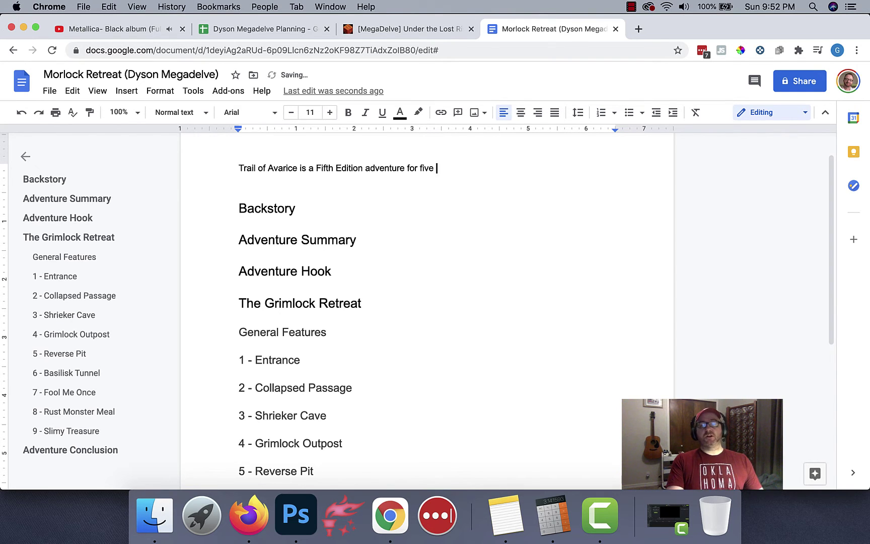
text(characters of 1st)
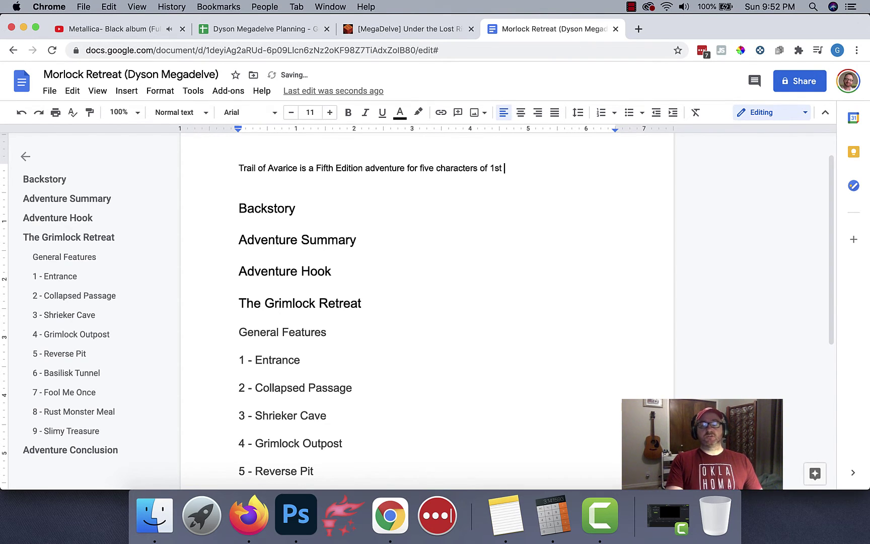
key(BackSpace)
text(-le)
key(BackSpace)
key(BackSpace)
key(BackSpace)
text(t-level.e)
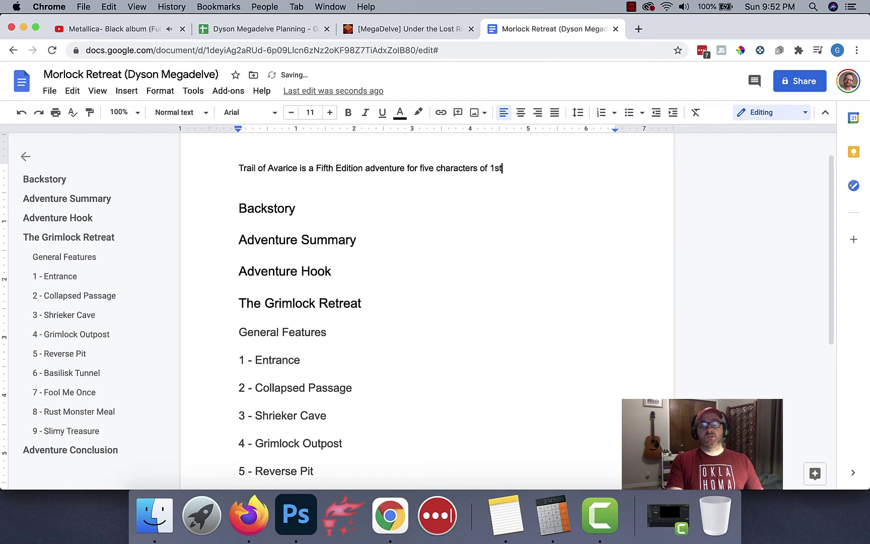
key(BackSpace)
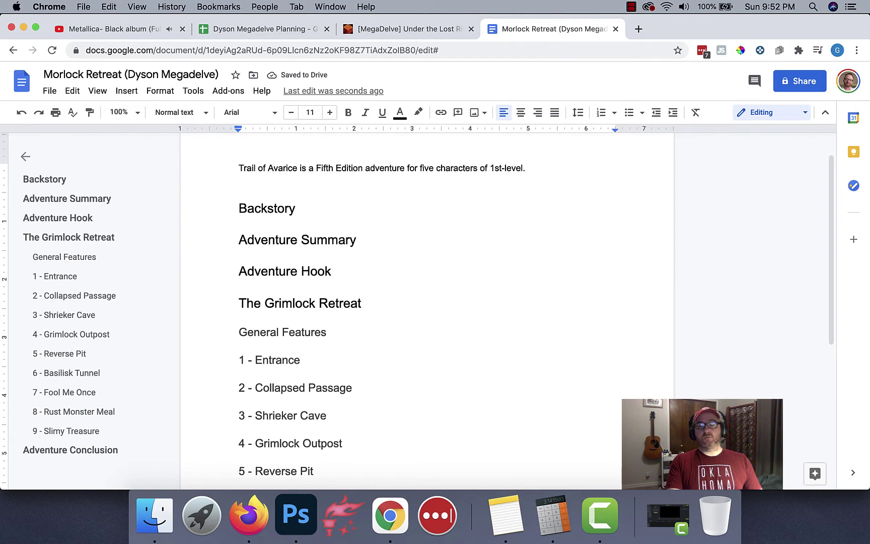
- Begin a second sentence in the introductory paragraph with "This adventure sees the party enter the Dyson Megadelve"
text(This adventur)
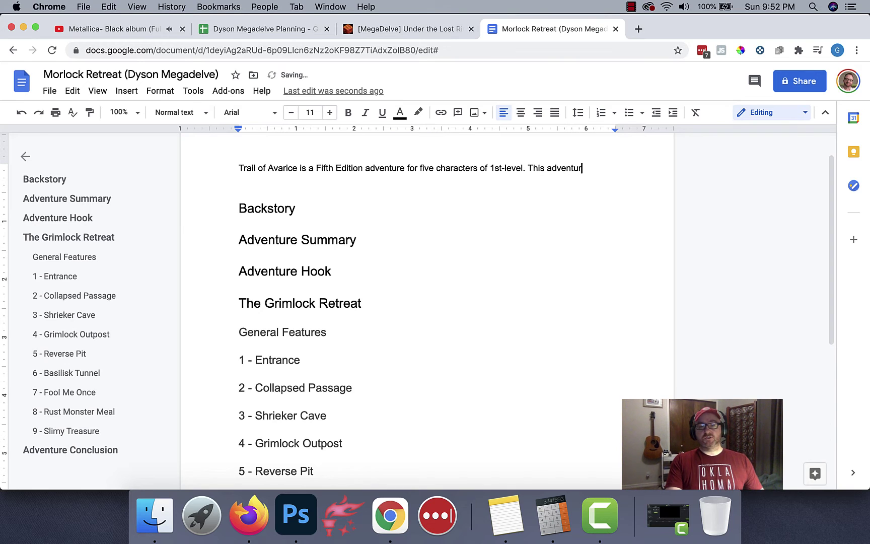
text(e sees the party)
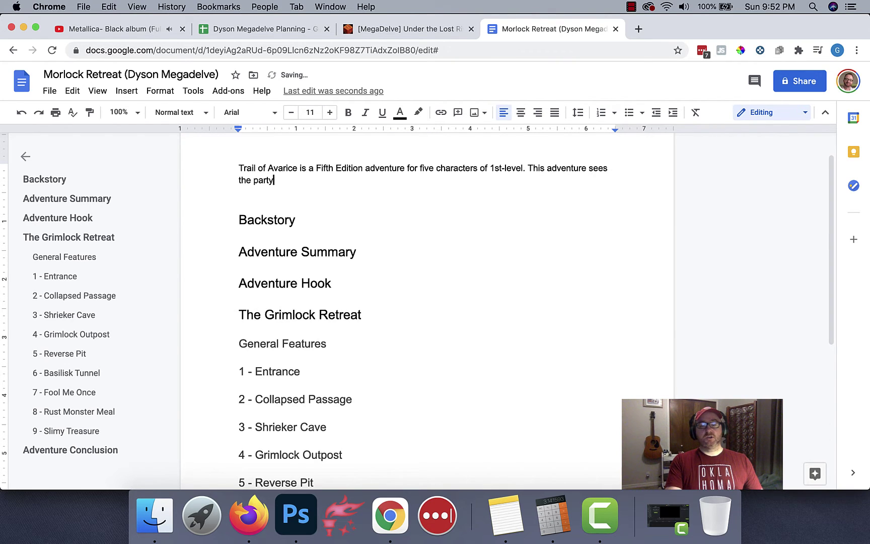
text( enter the Dyson )
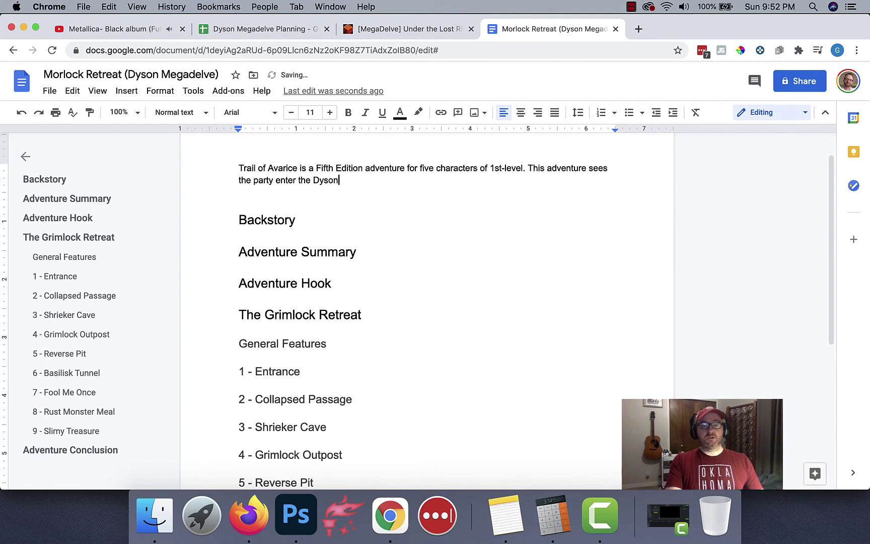
text(Megadelve )
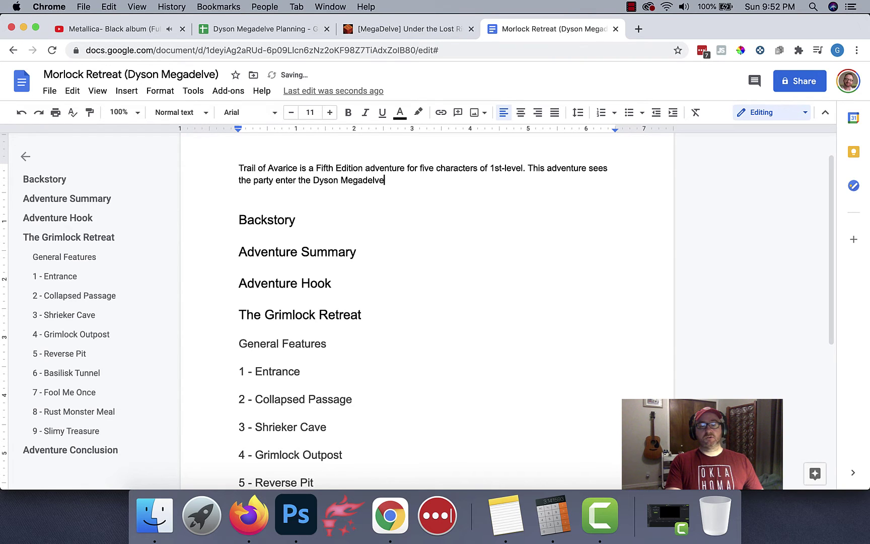
- Complete the second sentence with "hot on the trail of grimlocks who've been planting cursed coins in the local town's gambling halls."
text(hot on the t)
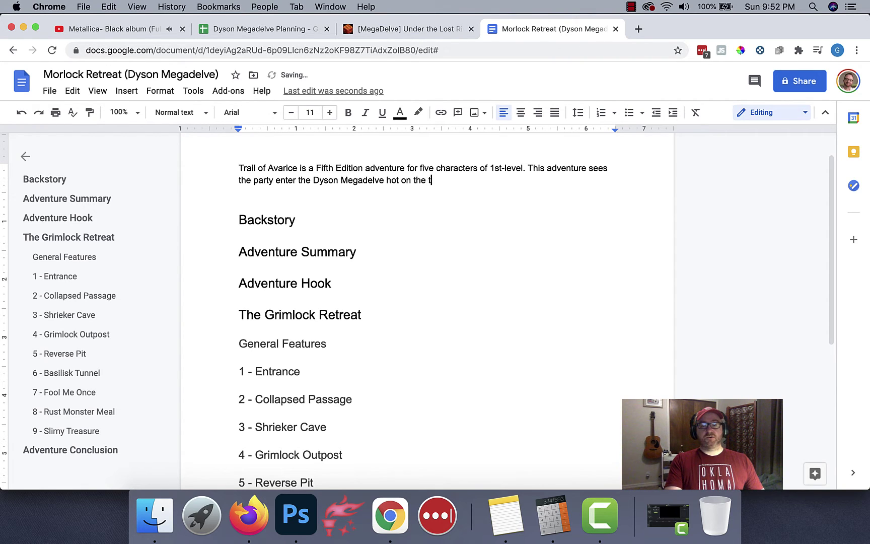
text(rail of g)
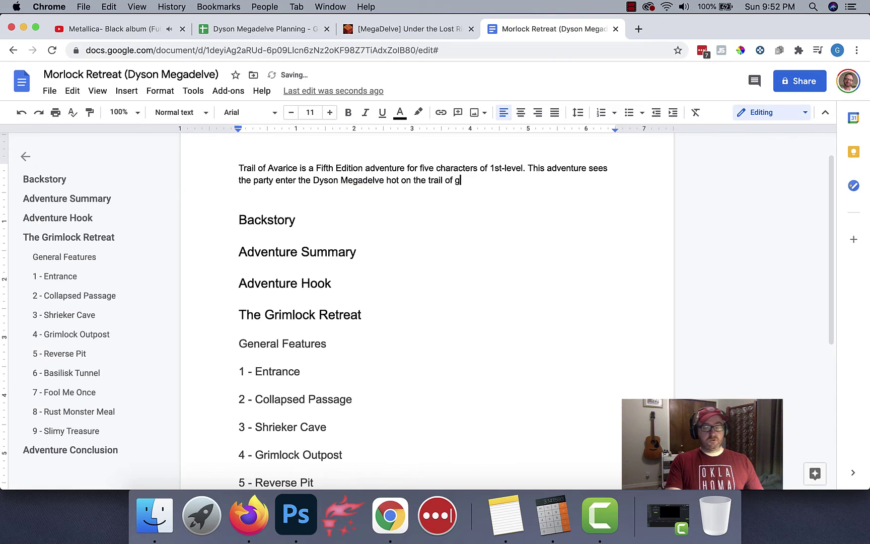
text(rimlocks who've been )
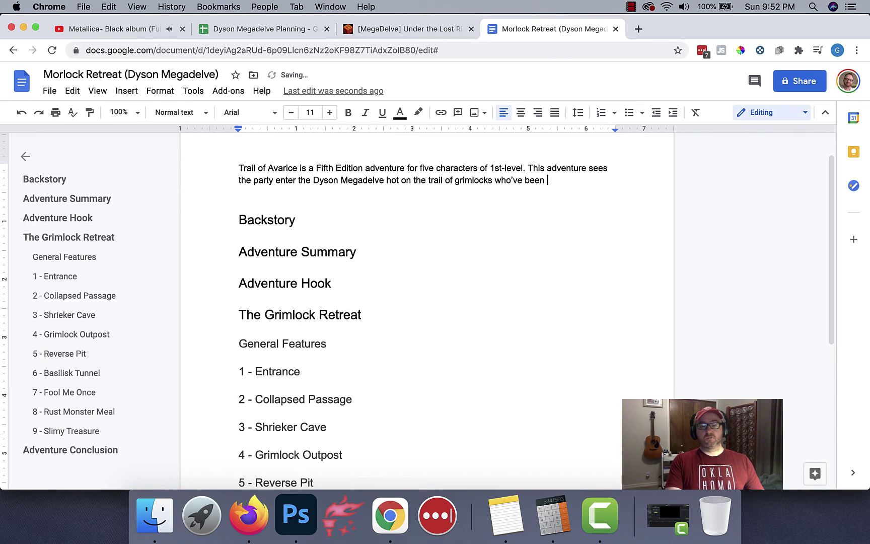
text(planting cursed coins ac)
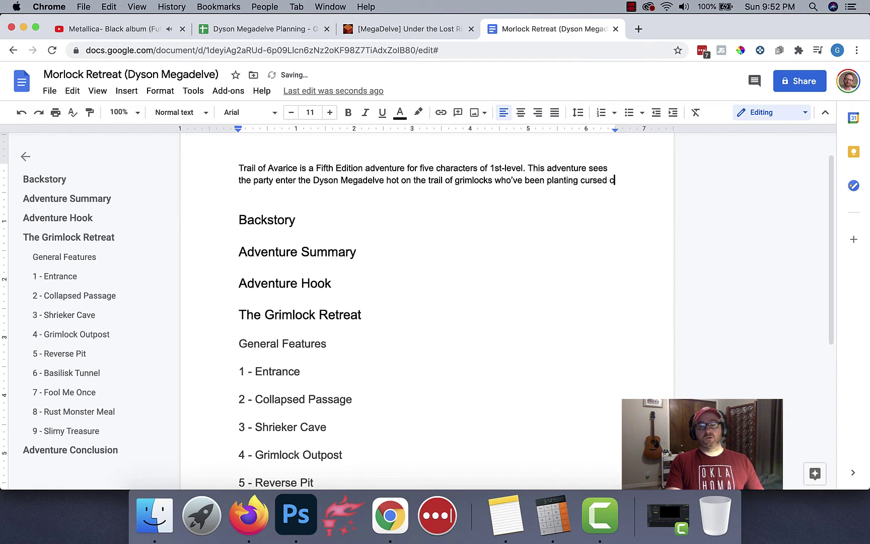
key(BackSpace)
key(BackSpace)
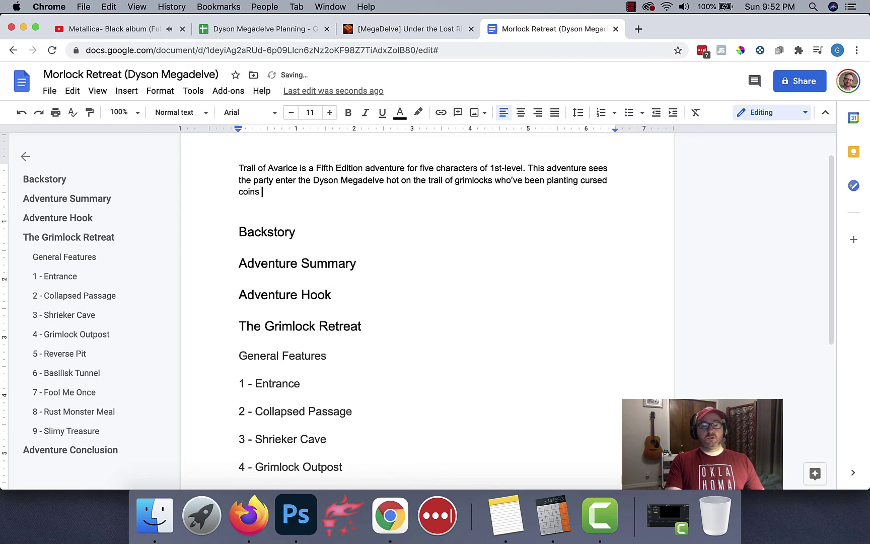
text(in the local t)
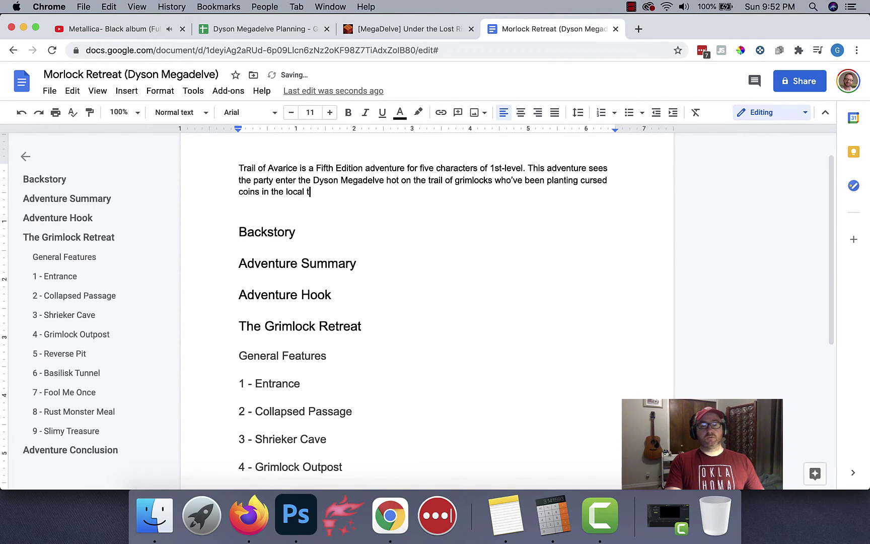
text(own's gambling halls)
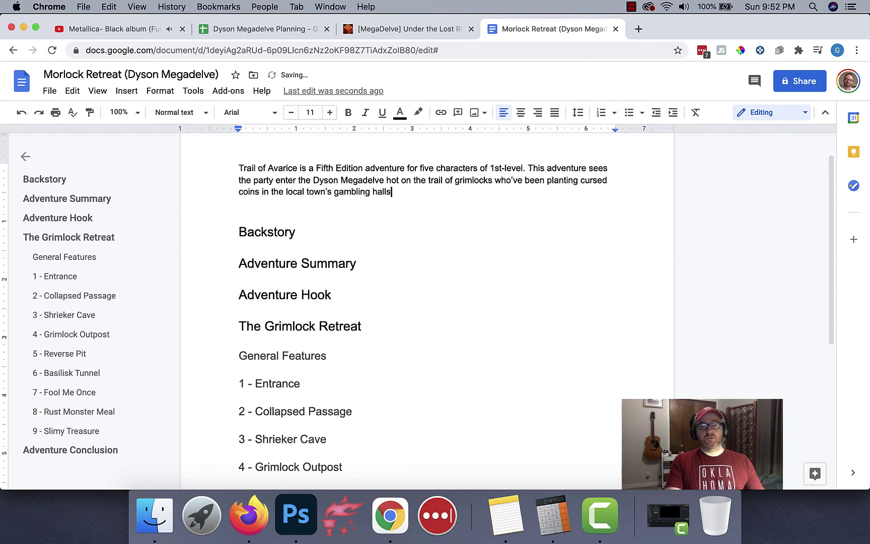
text(. )
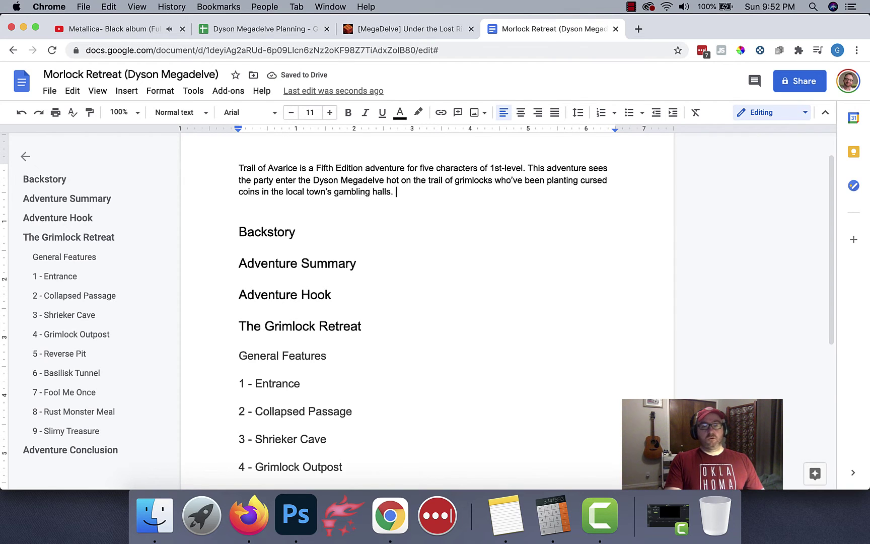
- Start a third sentence in the introduction with "Although the adventure is part of the larger Dyson Megadelve adventure series,"
text(Although the adventure )
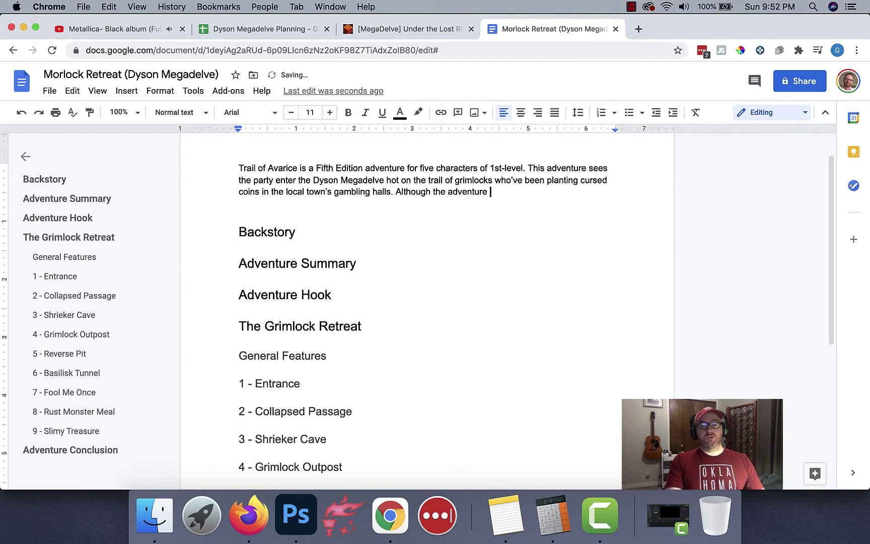
text(is part of the larger )
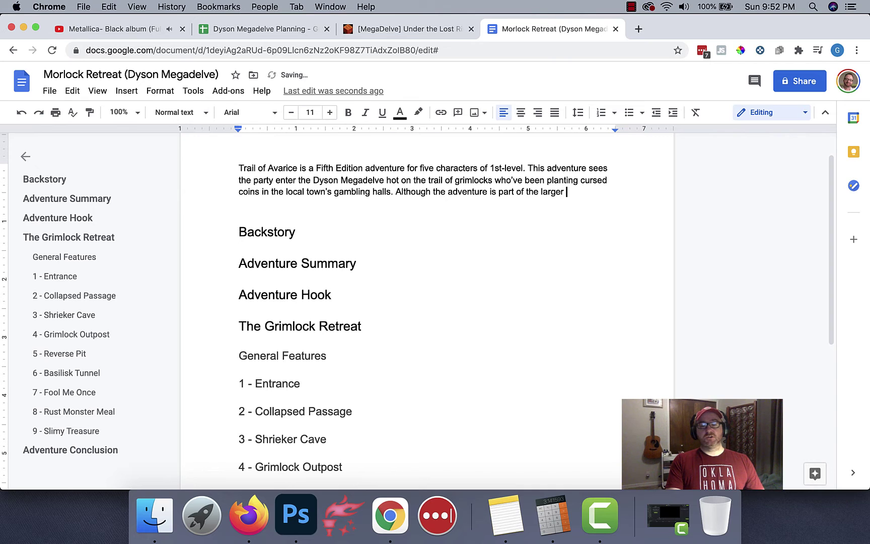
text(Dyson Megadelve)
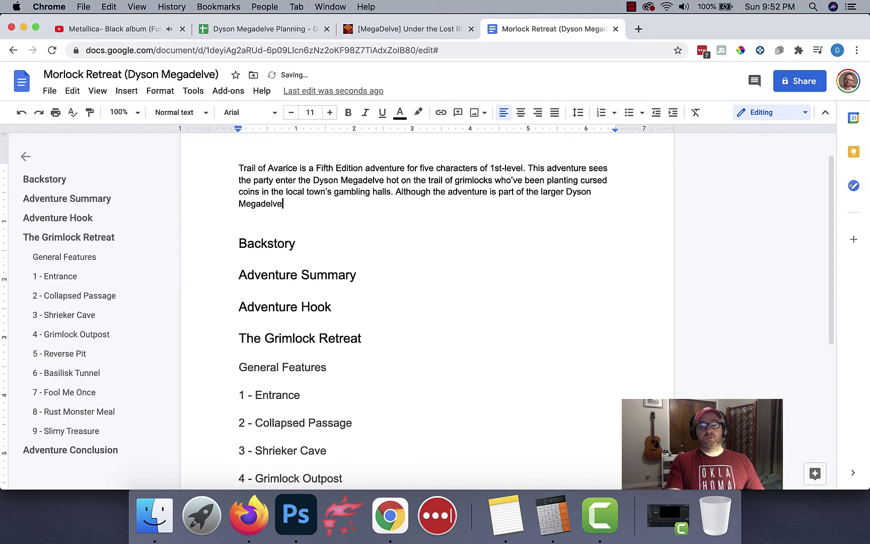
text( adventure series, y)
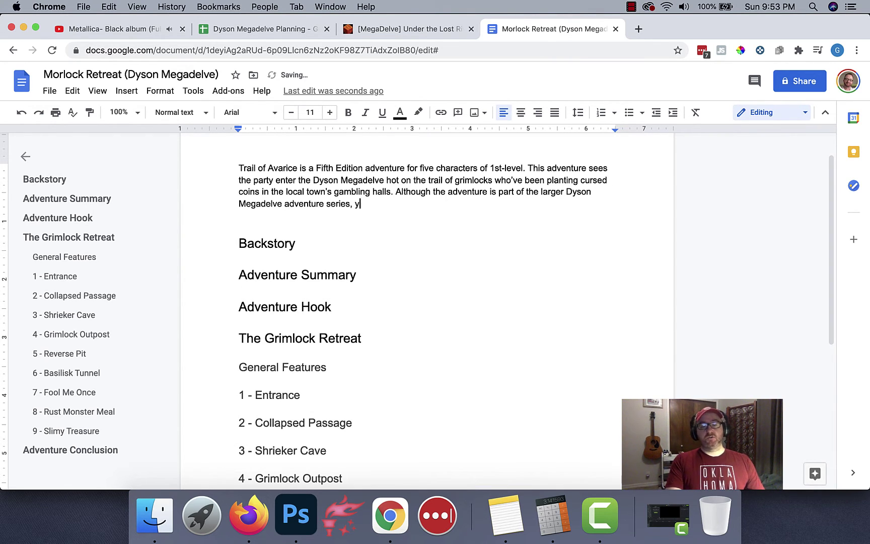
- End the third sentence with "you are free to place it into any setting that you like, especially one that has access to a large underground area."
text(ou are free to )
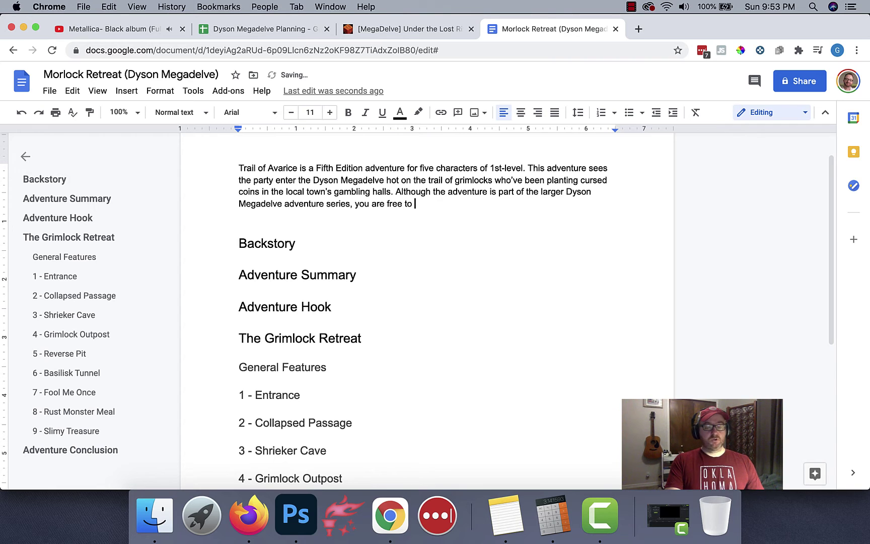
text(place it in)
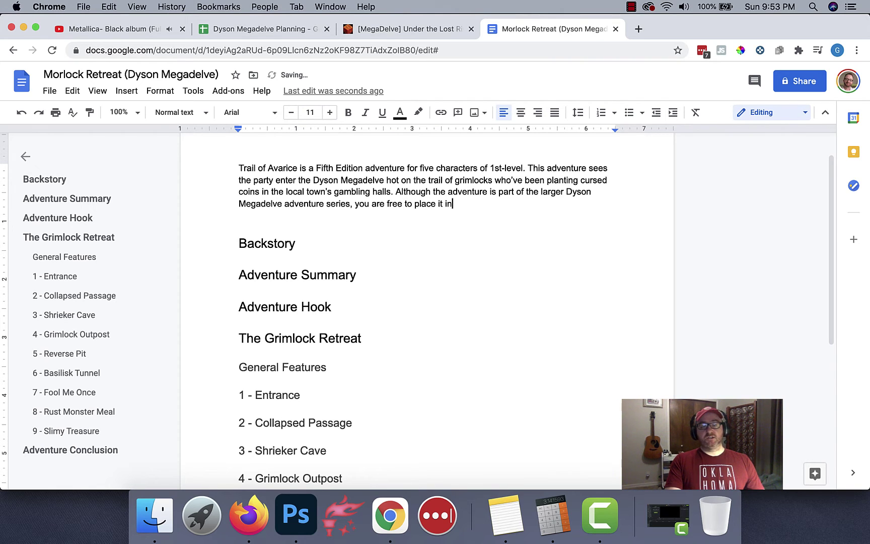
text(to any setting )
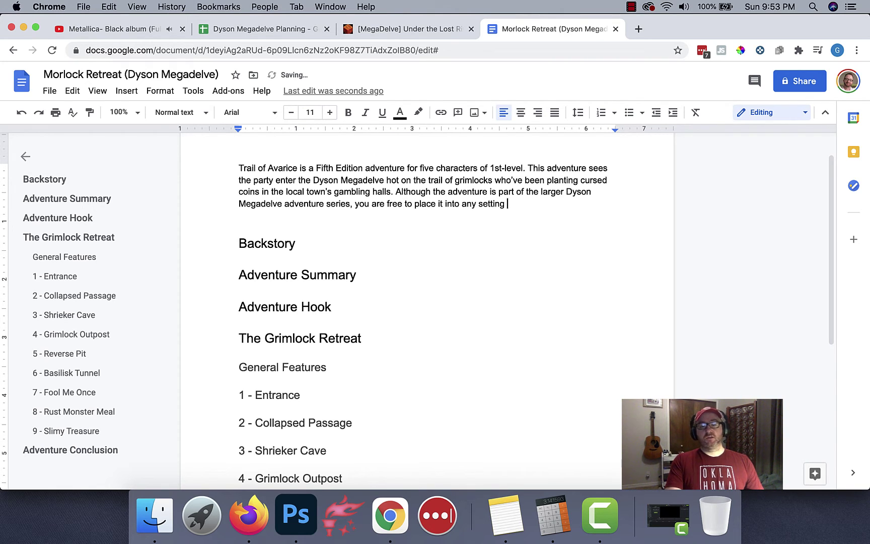
text(that you like, espec)
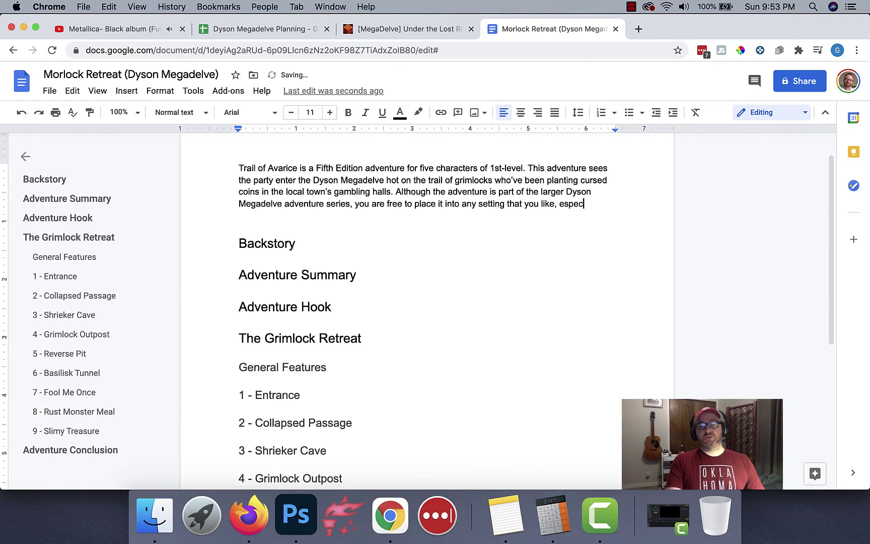
text(ially one that has acc)
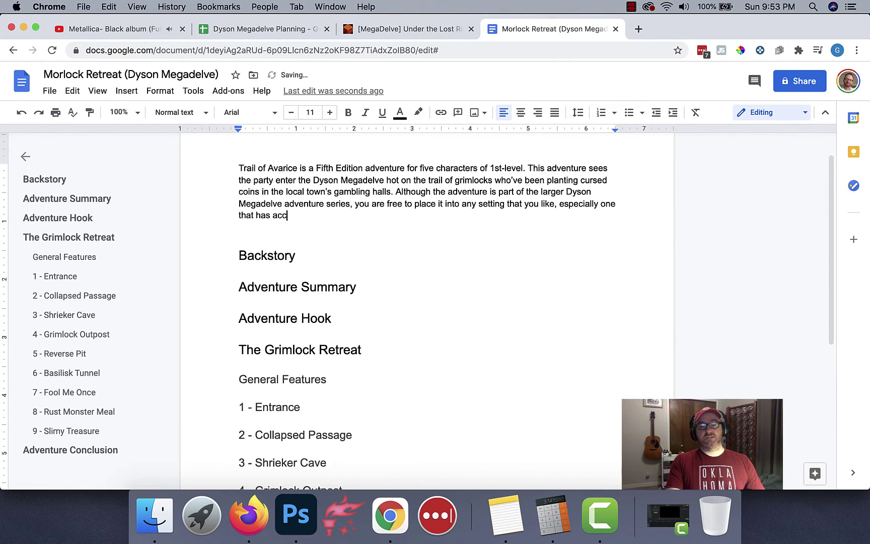
text(ess to a large underground area.)
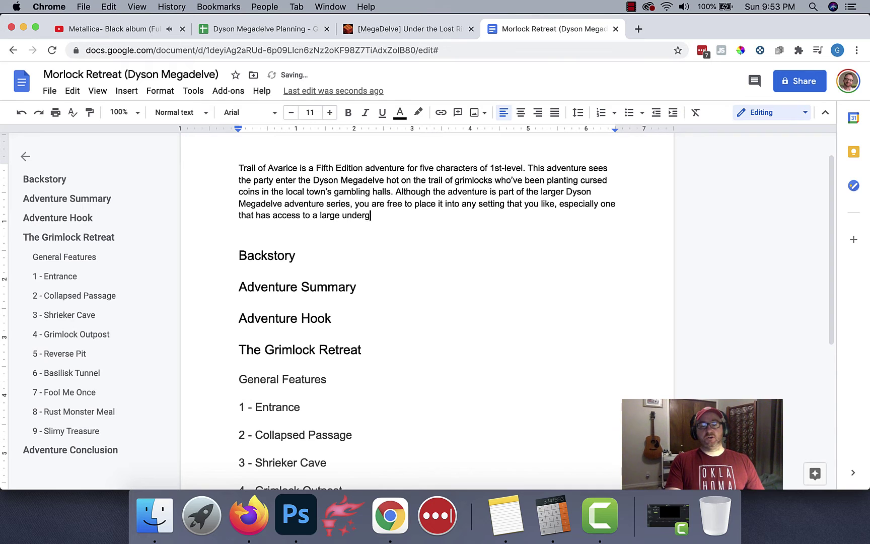
key(Delete)
key(Delete)
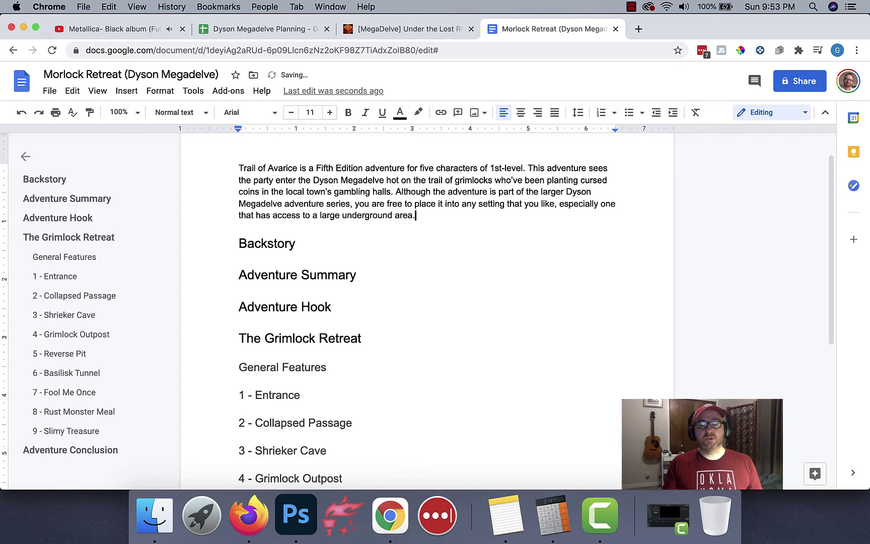
key(Return)
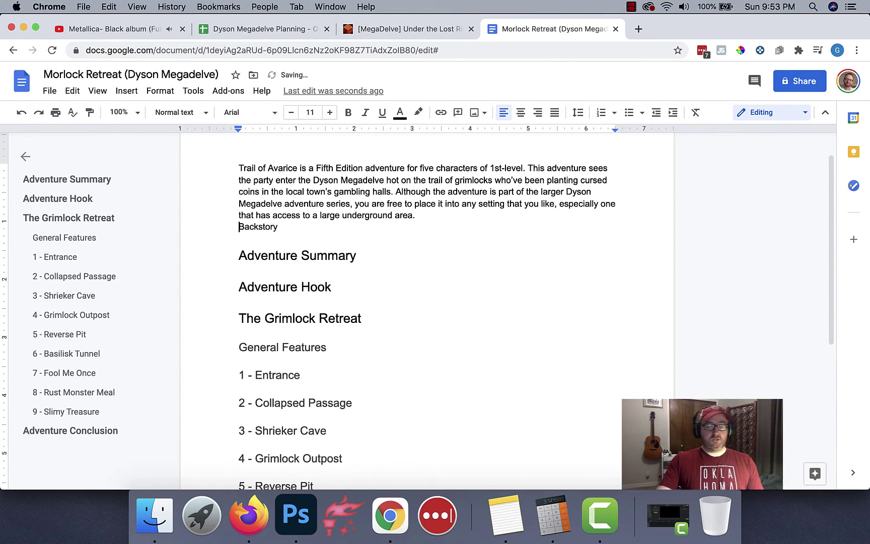
key(super+z)
key(super+z)
key(super+z)
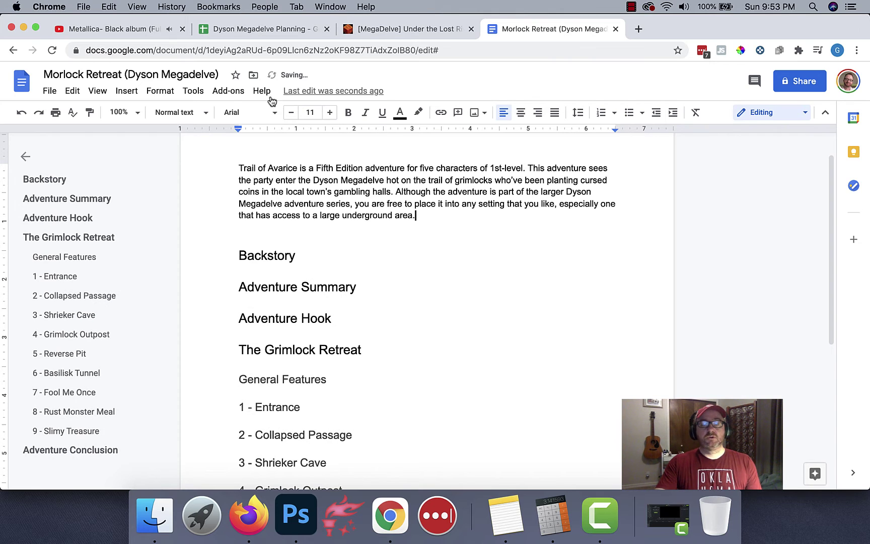
- Italicize the title "Trail of Avarice" and bold "five characters of 1st-level" in the introductory paragraph
drag(297, 169, 213, 163)
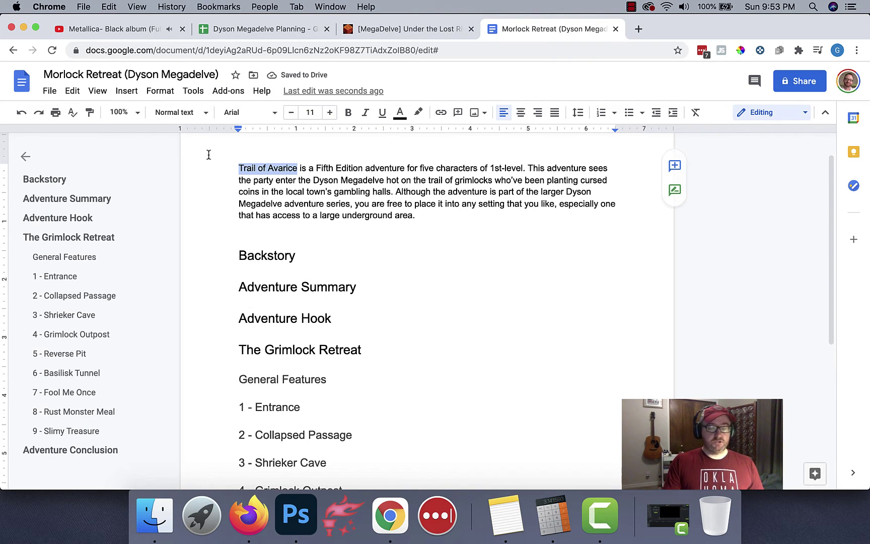
key(super+i)
click(348, 217)
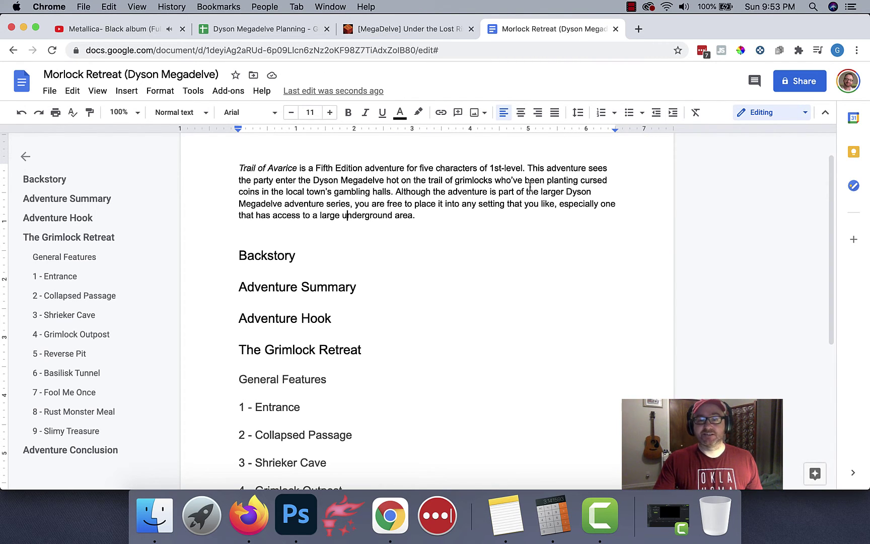
drag(523, 168, 420, 170)
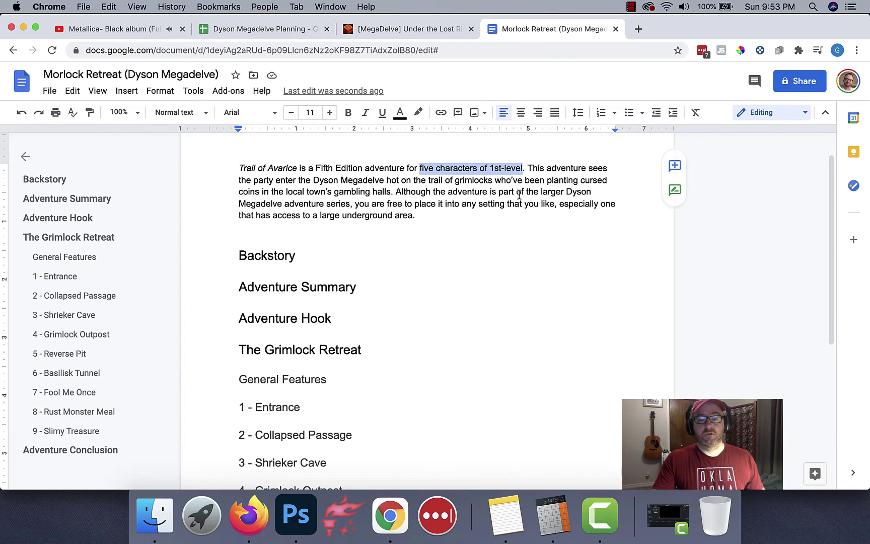
key(super+b)
click(456, 215)
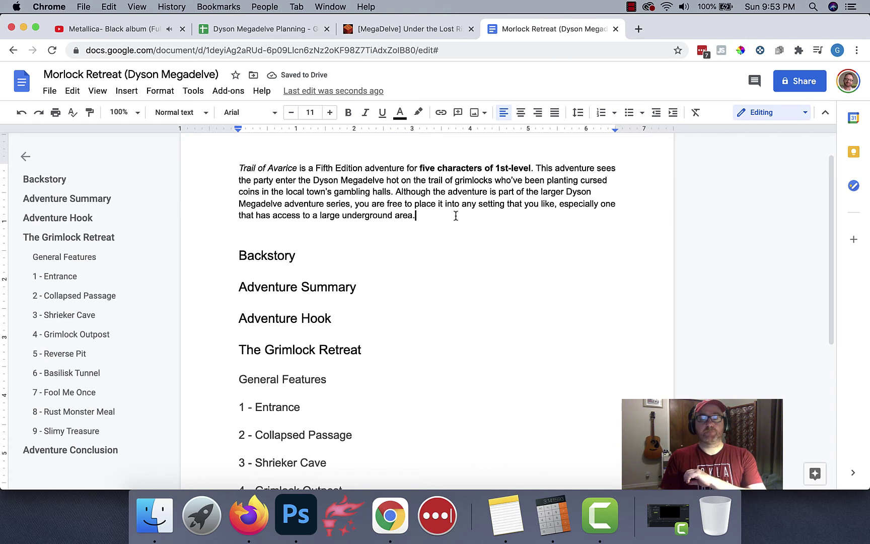
- Add a line under the Adventure Summary heading and start it with "The characters follow clues that lead them"
click(424, 288)
scroll(423, 288, down, 2)
key(Return)
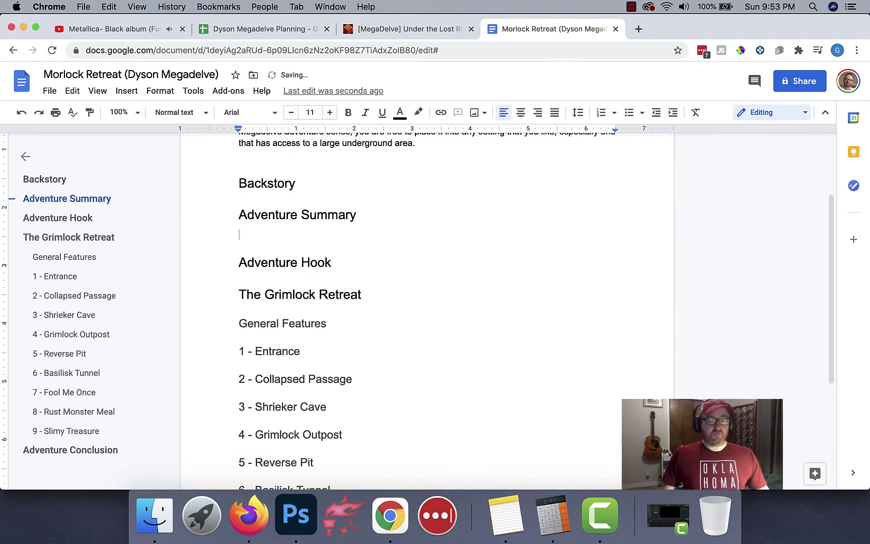
text(The characters )
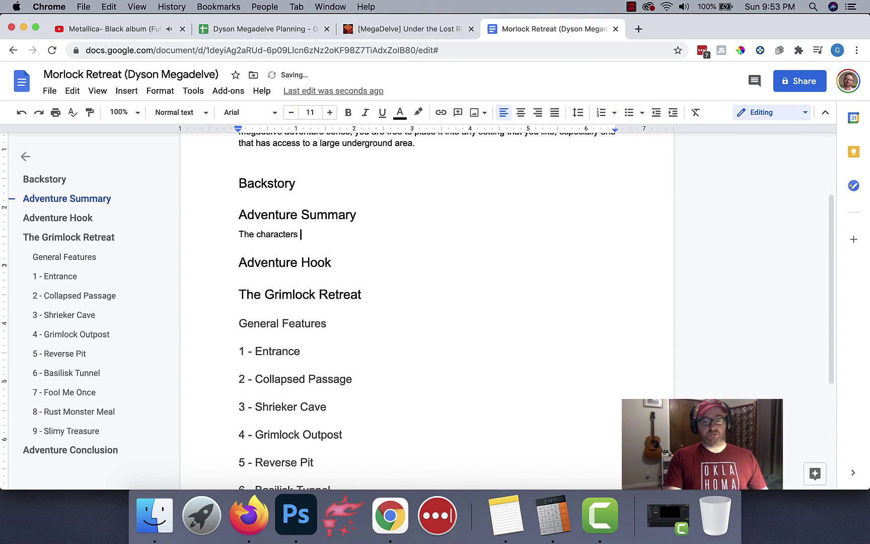
text(follow clues that lead them)
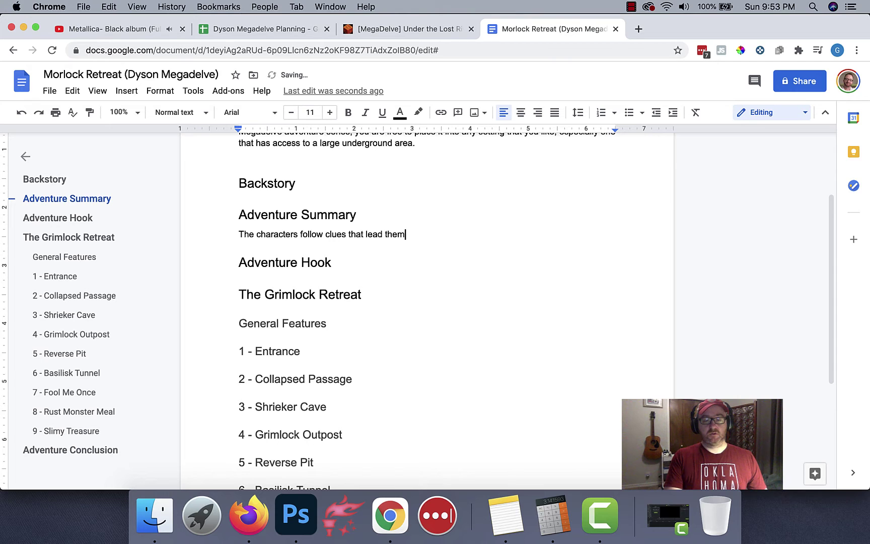
- Check the Adventure Introduction entry in the Dyson Megadelve Planning spreadsheet and return to the adventure document
drag(419, 234, 220, 236)
click(250, 29)
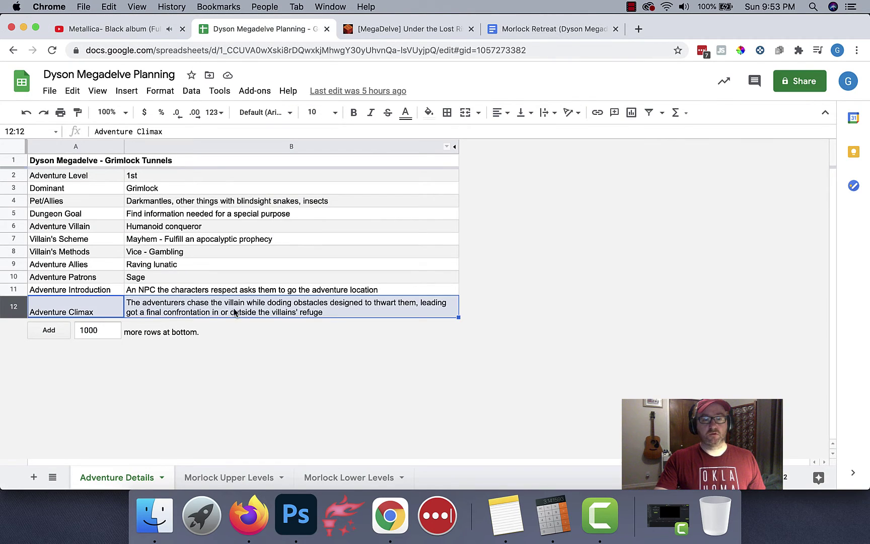
click(167, 291)
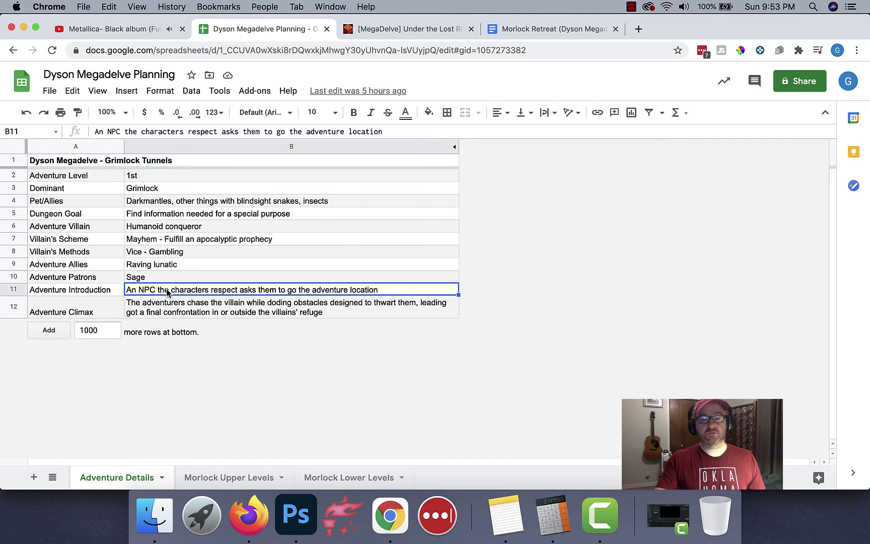
click(565, 29)
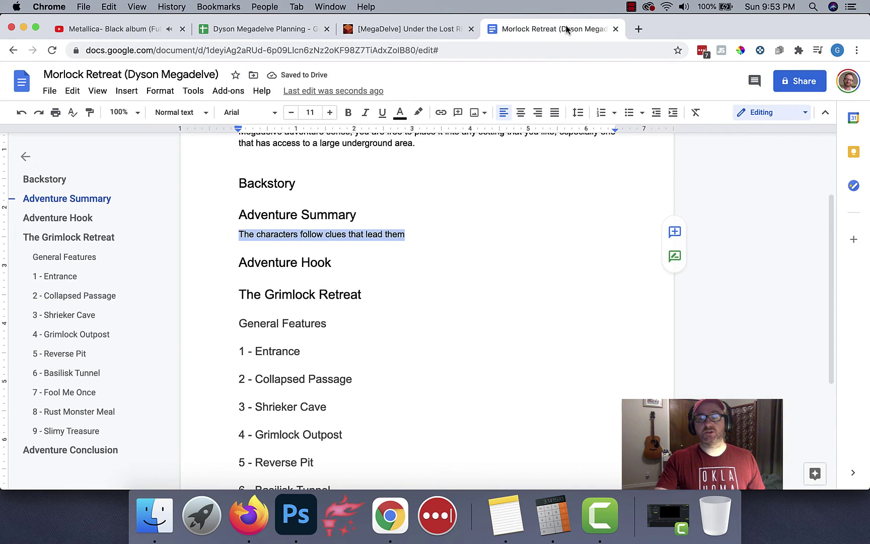
- Search the web in a new tab for "wizard name generator" and open the Wizard names page of Fantasy Name Generators
click(639, 30)
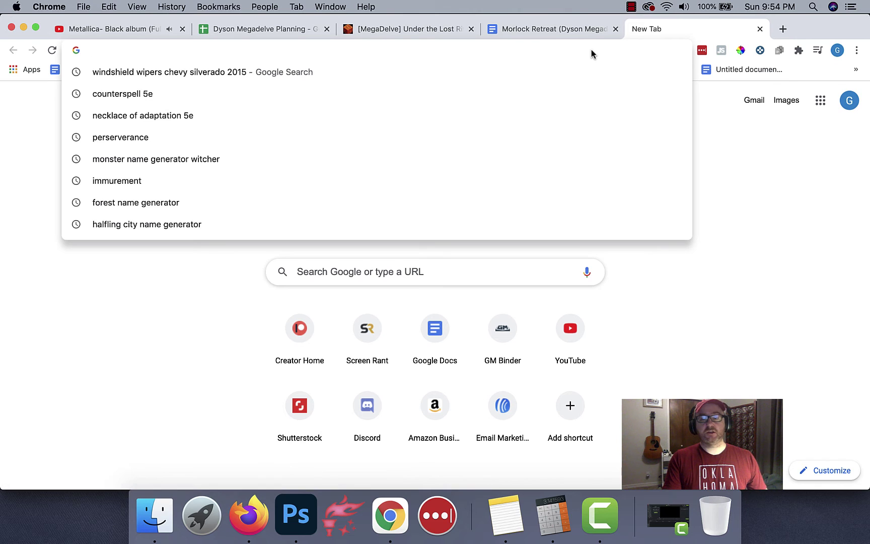
text(wizard name generator)
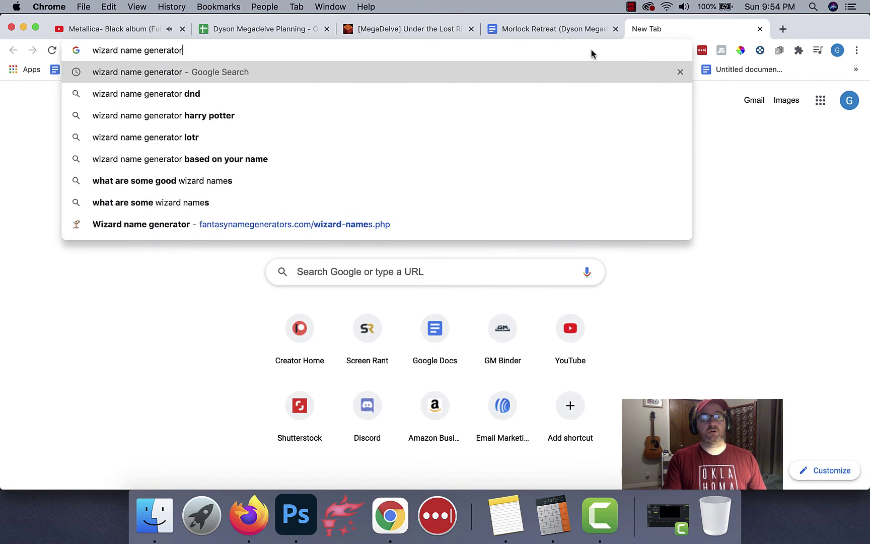
key(Return)
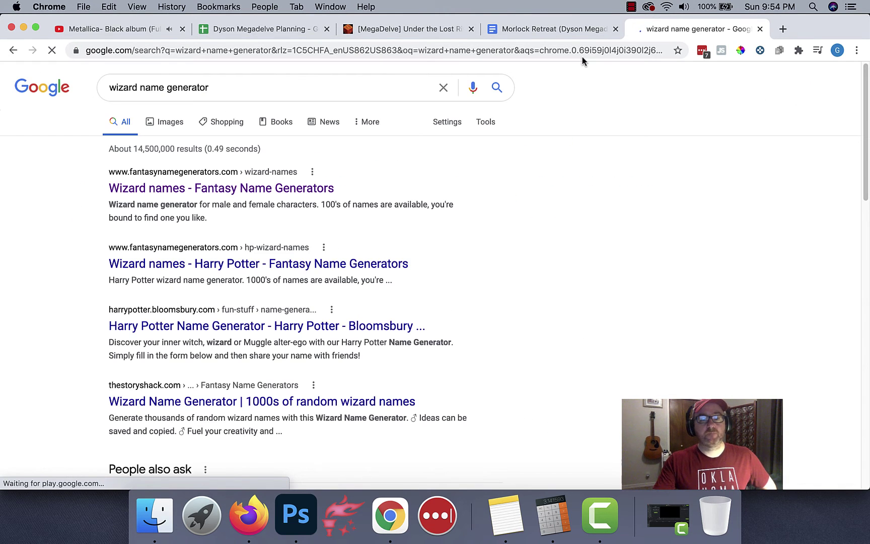
click(233, 190)
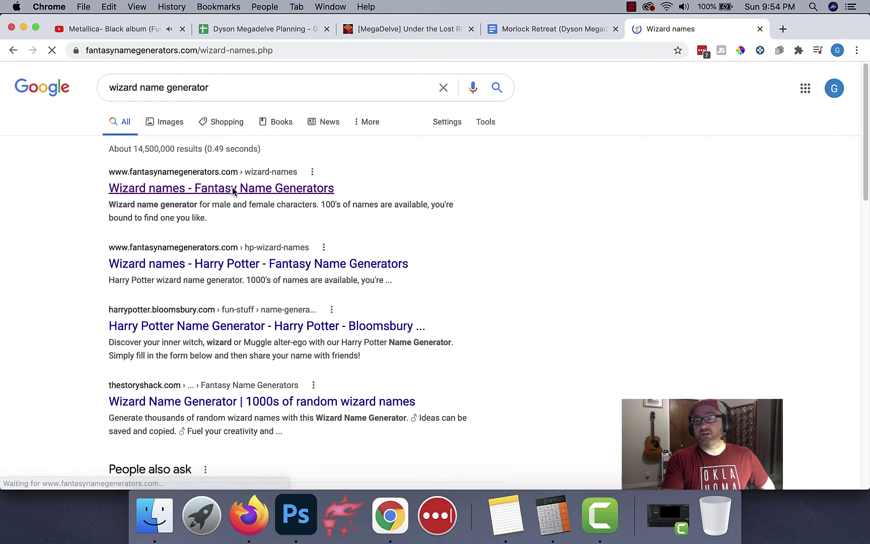
- Pick a name from the generated wizard names and replace the draft Adventure Summary sentence with "Edarin"
scroll(233, 191, down, 3)
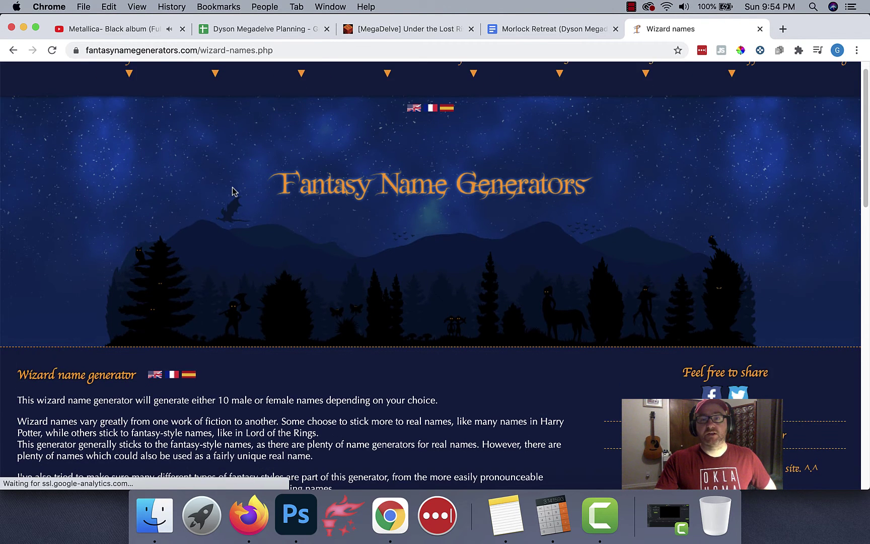
scroll(233, 194, up, 3)
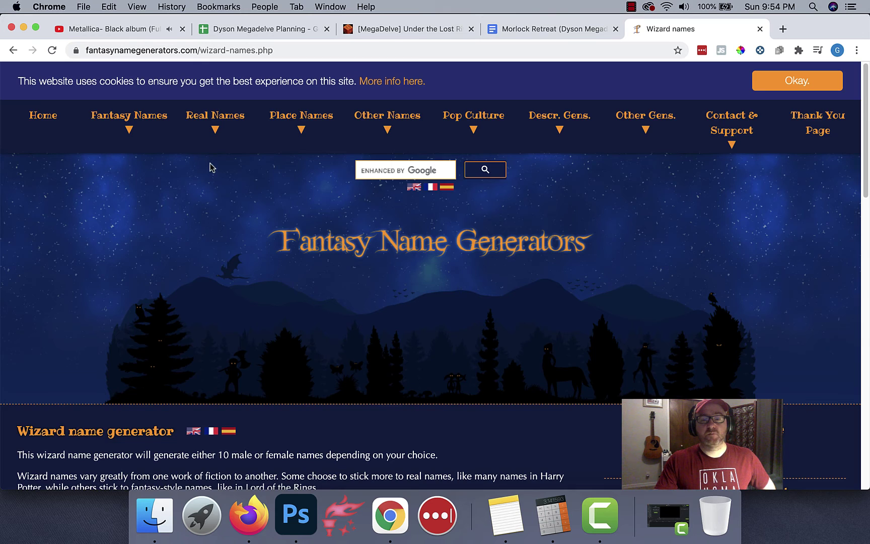
scroll(211, 167, down, 5)
scroll(211, 168, up, 3)
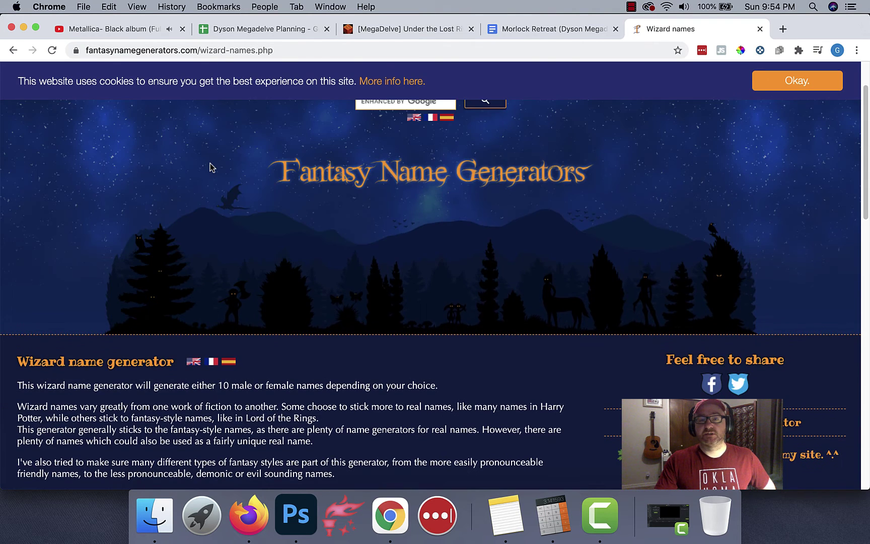
scroll(211, 168, up, 2)
scroll(342, 268, down, 6)
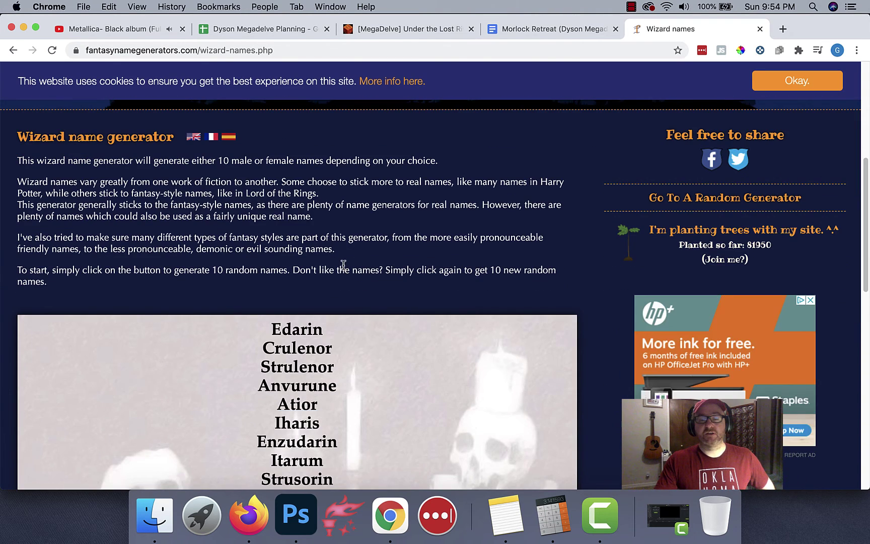
scroll(317, 283, down, 1)
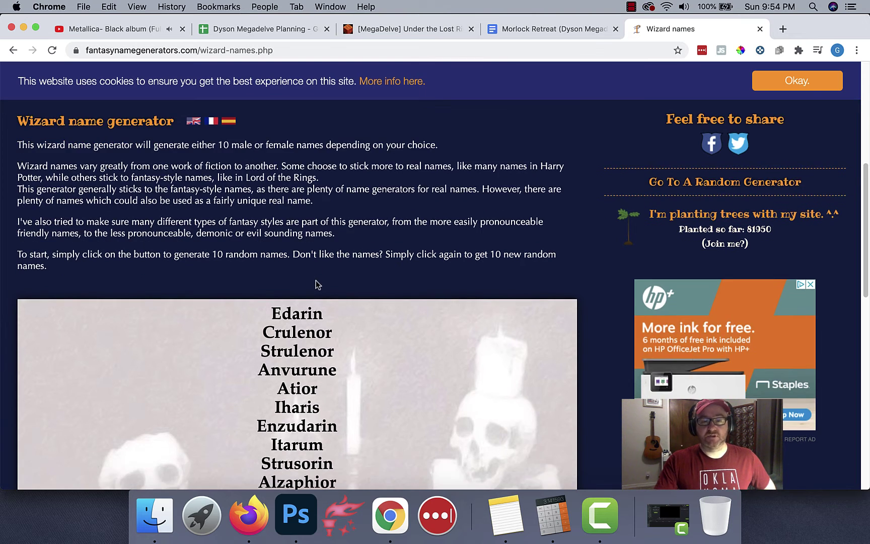
scroll(318, 284, down, 3)
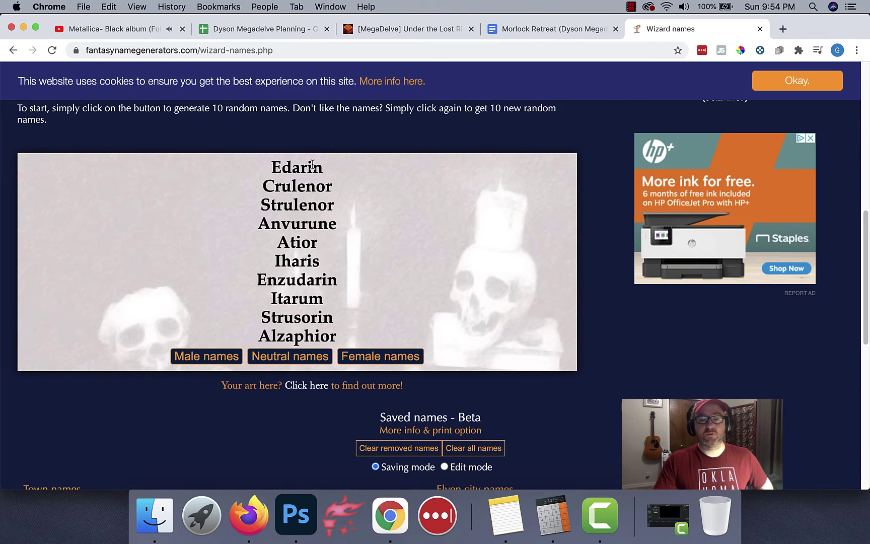
click(563, 28)
drag(414, 235, 232, 237)
text(Edarin)
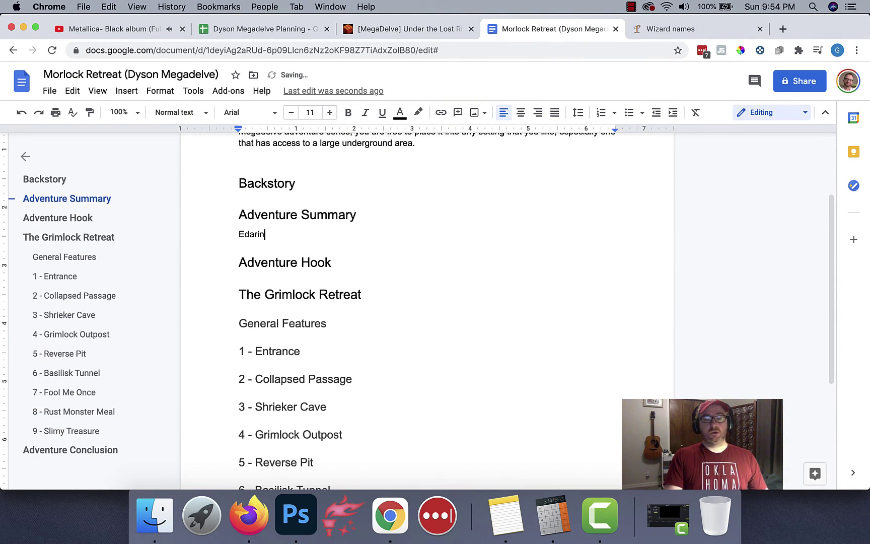
- Search the web for "epithet name generator" and view the generated list on the Epithets page of Fantasy Name Generators
click(700, 32)
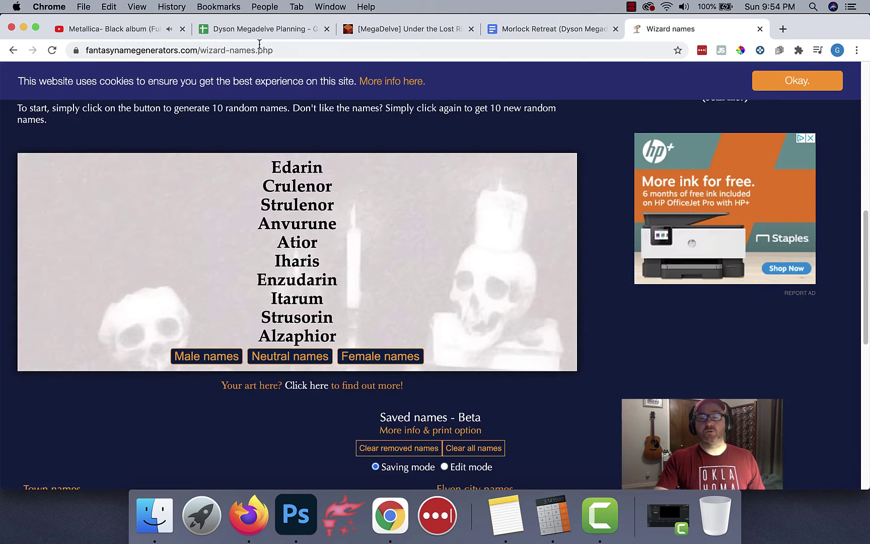
scroll(267, 77, up, 5)
click(273, 48)
text(epi)
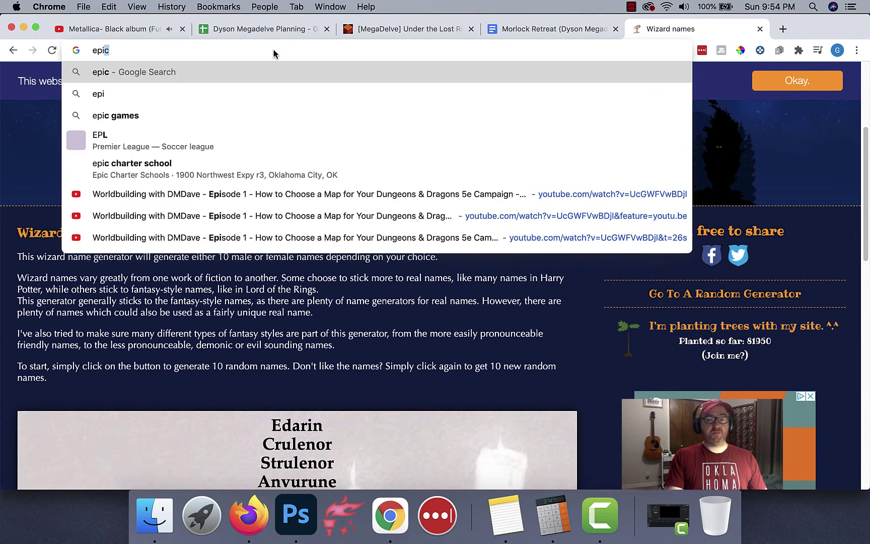
text(thet)
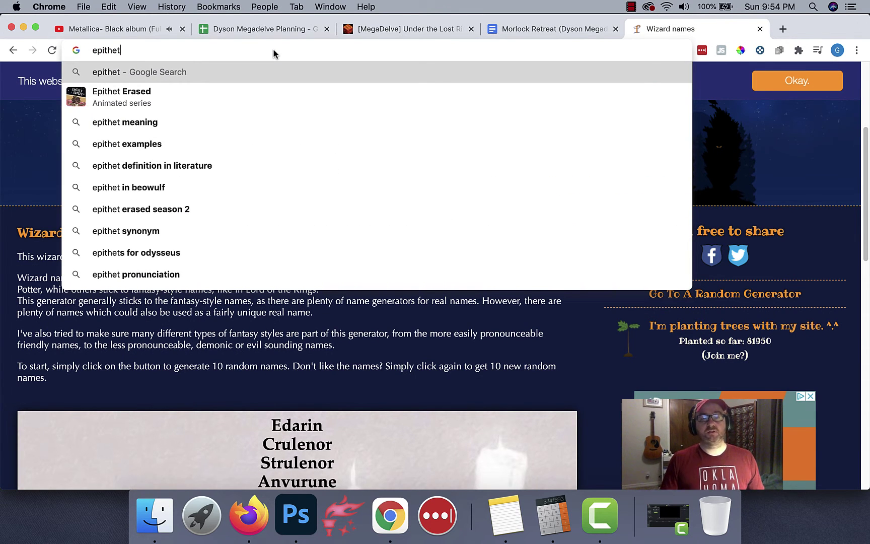
text( name generator)
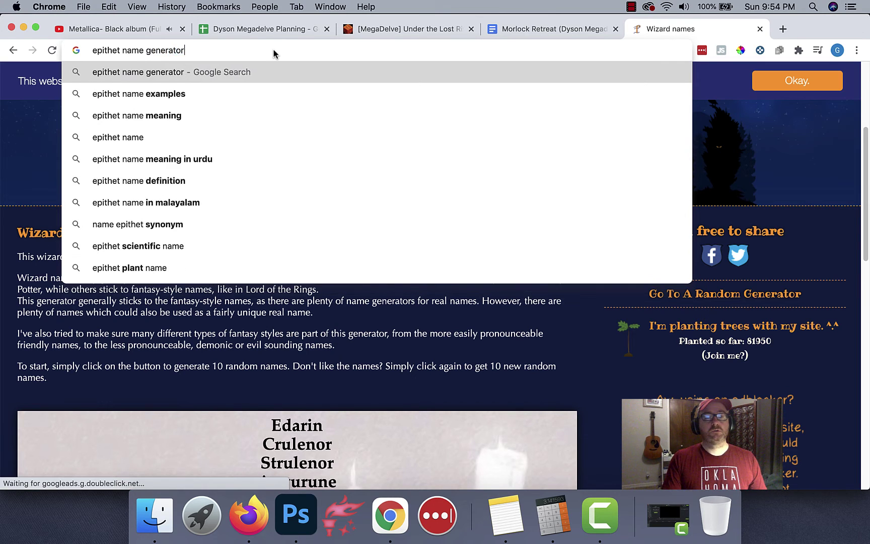
key(Return)
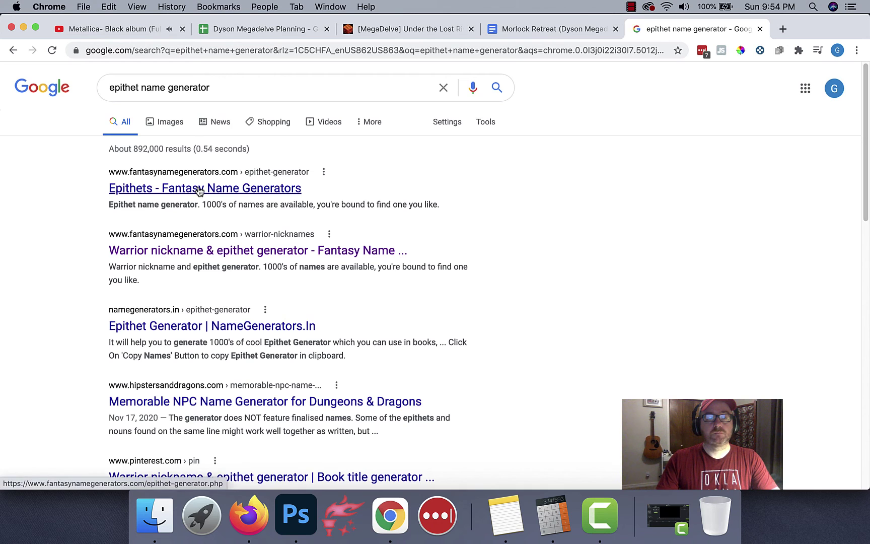
click(200, 190)
scroll(213, 199, down, 9)
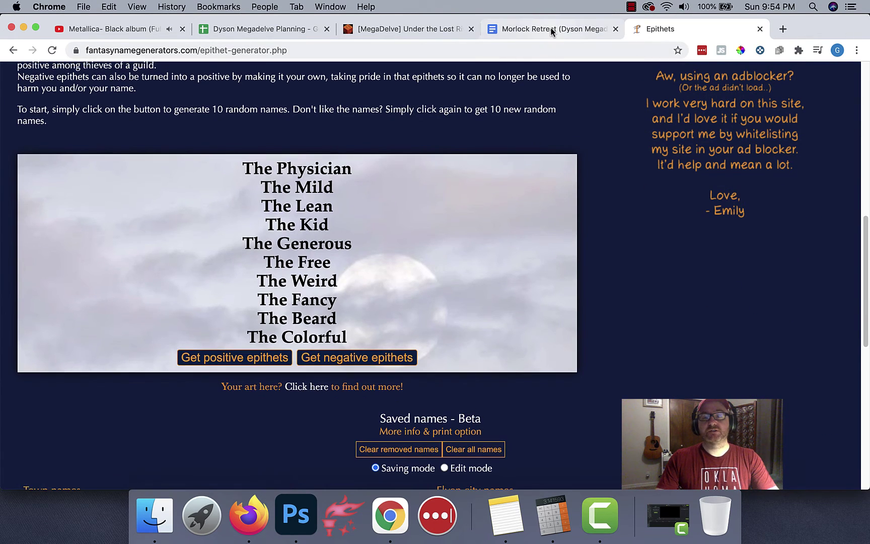
- Return to the adventure document and continue the summary after "Edarin" with "the Physician contacts the characters and asks them to uncover a devious plot:"
click(551, 28)
text(the Ph)
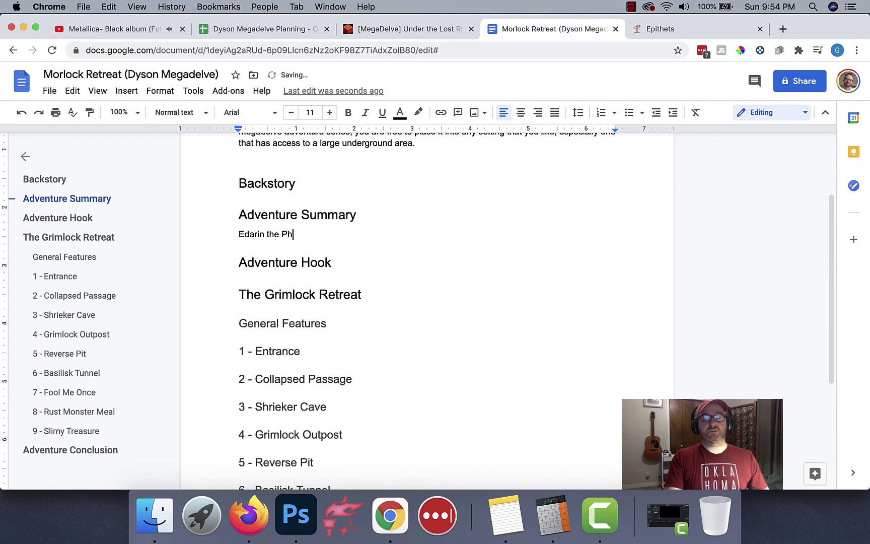
text(ysician contac)
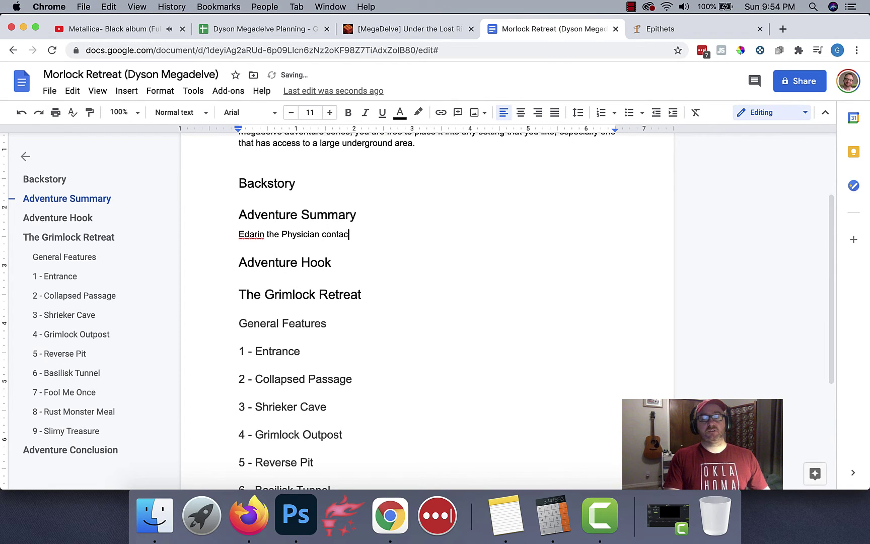
text(ts the characters)
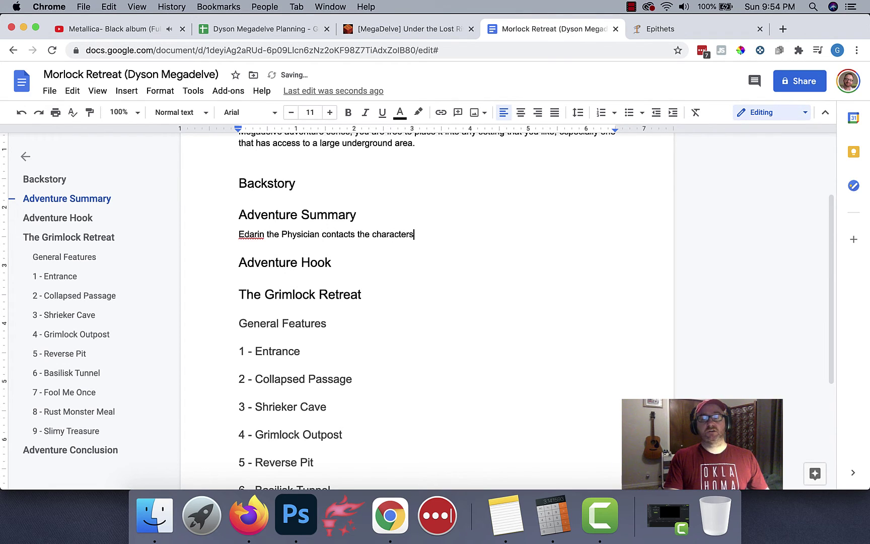
text( and asks them to )
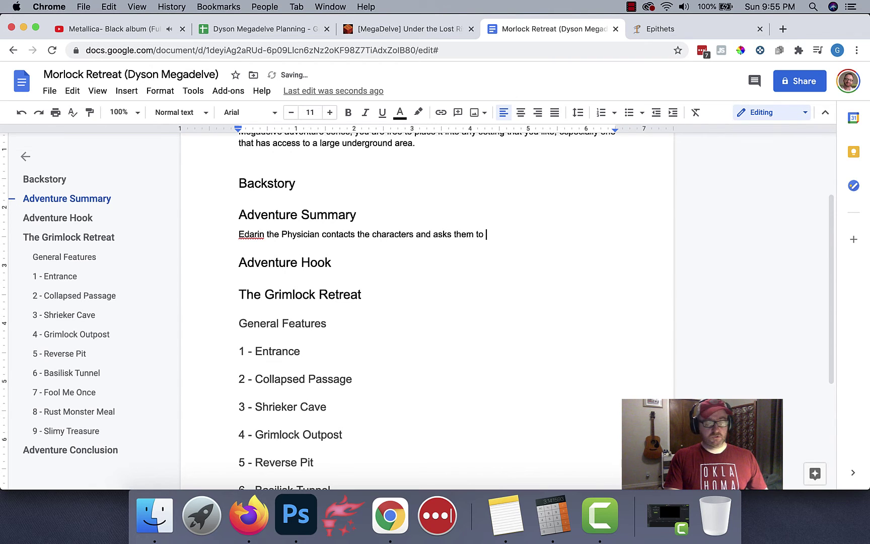
text(uncover a de)
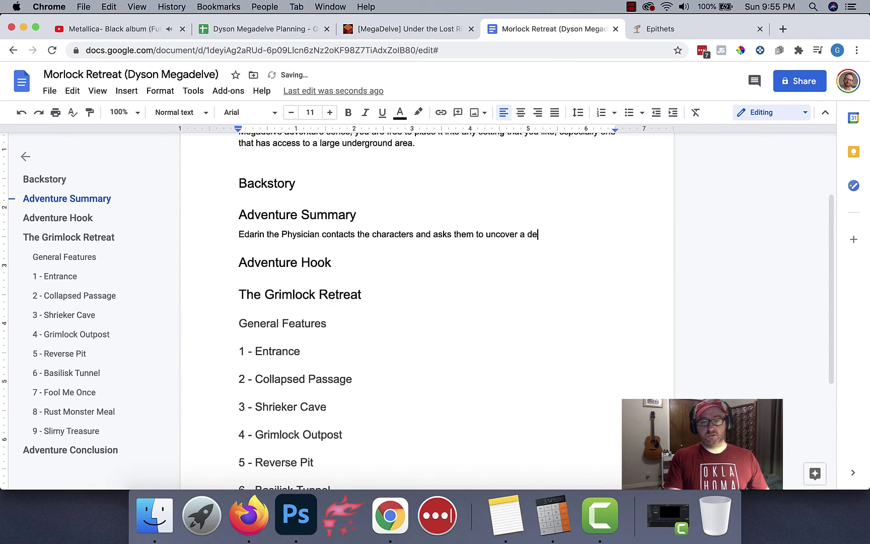
text(vious plot: )
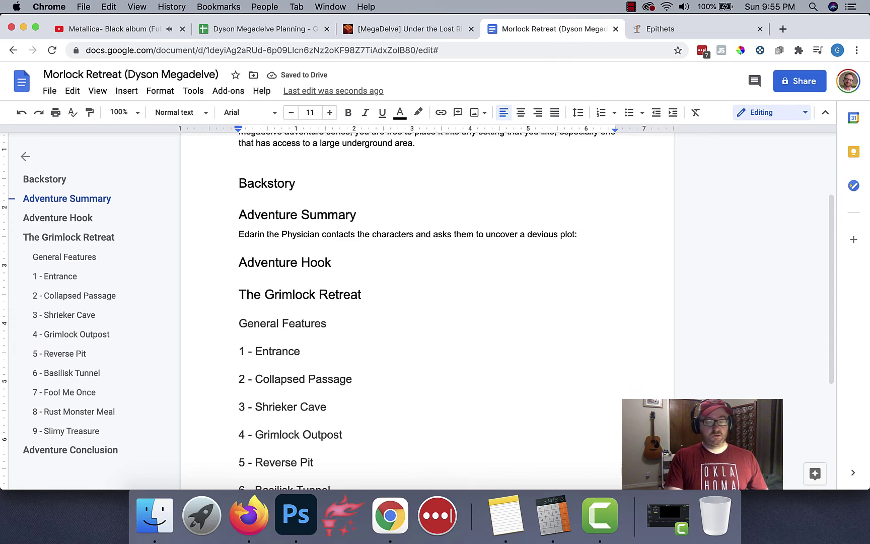
- Complete the Adventure Summary's opening sentence with "someone's been leaving cursed coins around town, especially in gambling halls and casinos."
text(someone's been leaving cursed coins)
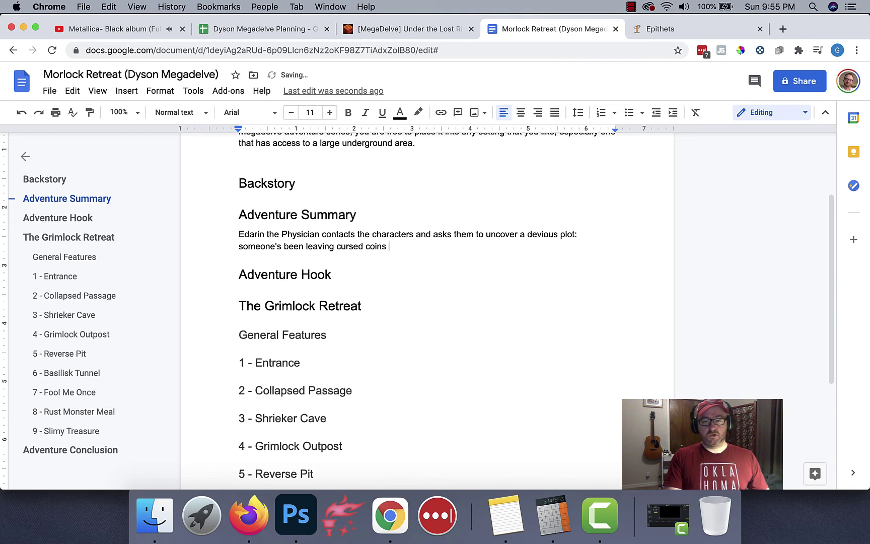
text( around town, especia)
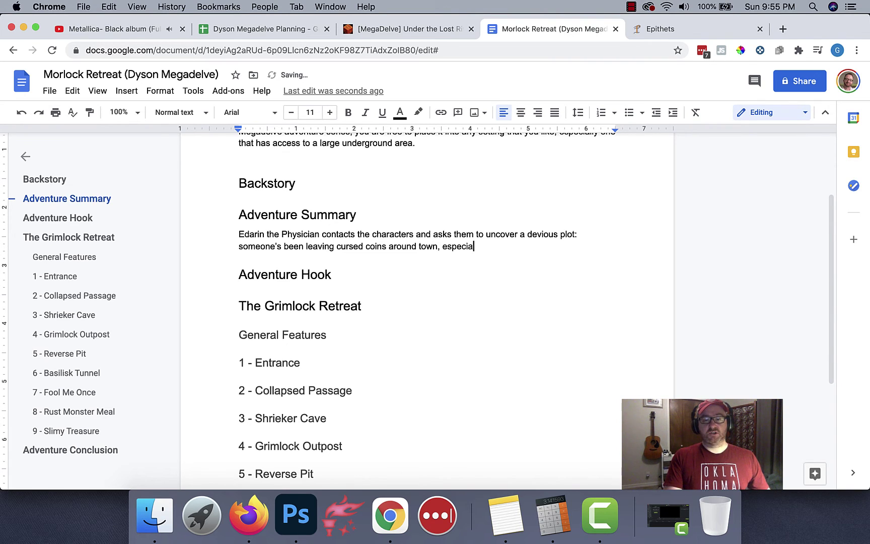
text(lly in gamg)
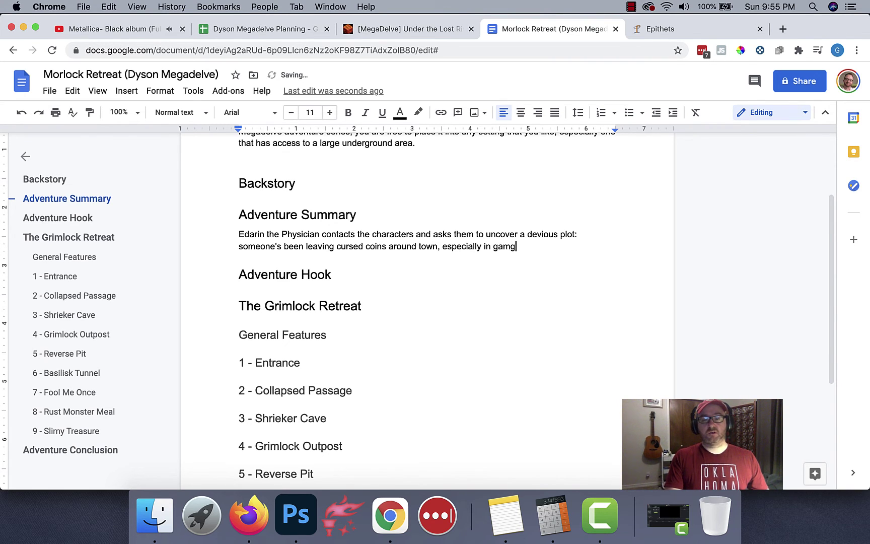
key(BackSpace)
text(bling hall)
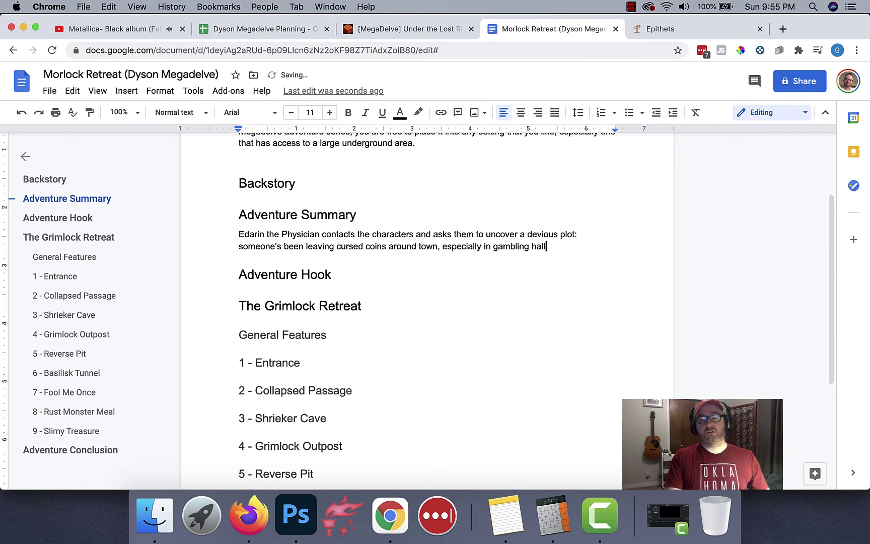
text(s and casinos.)
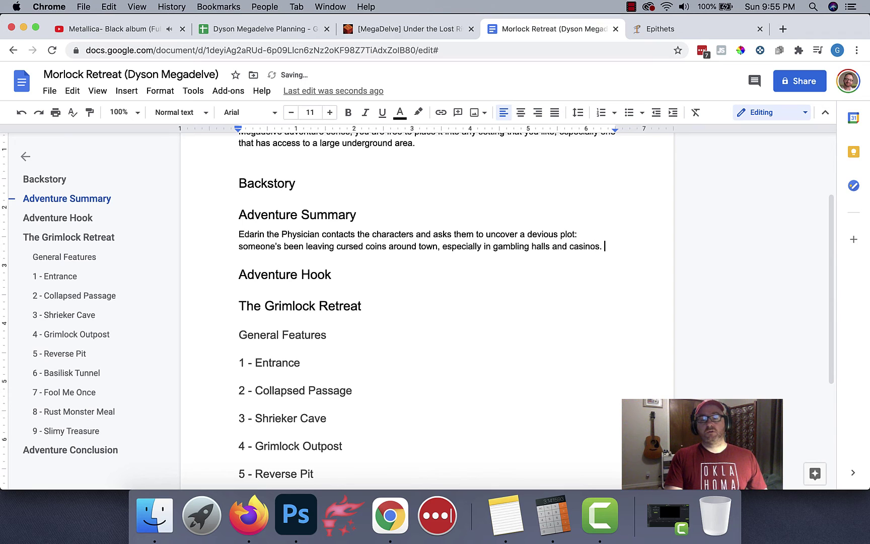
- Add the sentence "The characters follow clues that point toward a clan of grimlocks living in a nearby series of caverns."
text( The ha)
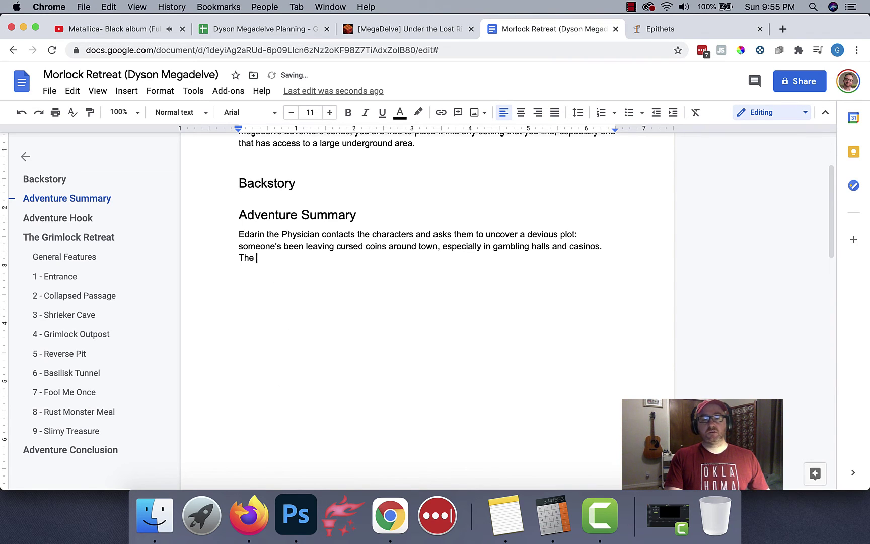
key(BackSpace)
key(BackSpace)
key(BackSpace)
key(BackSpace)
text(The charac)
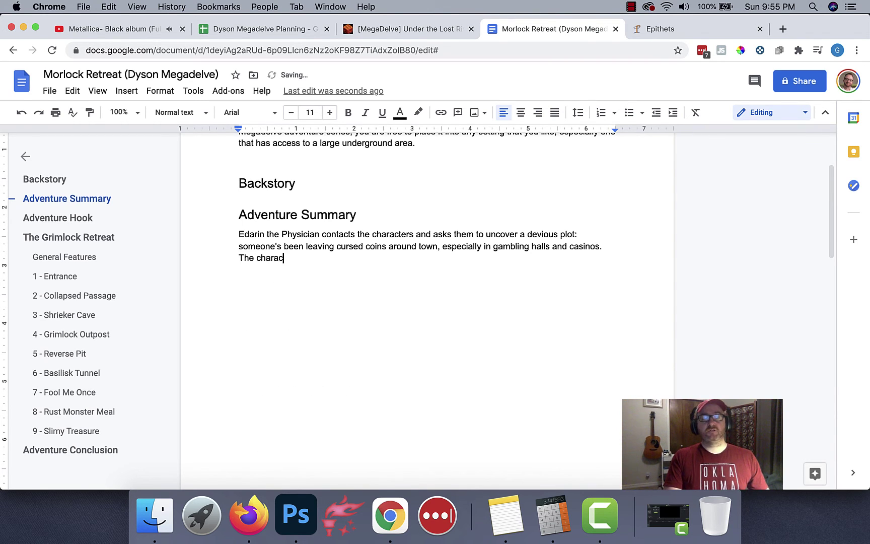
text(ters follow cl)
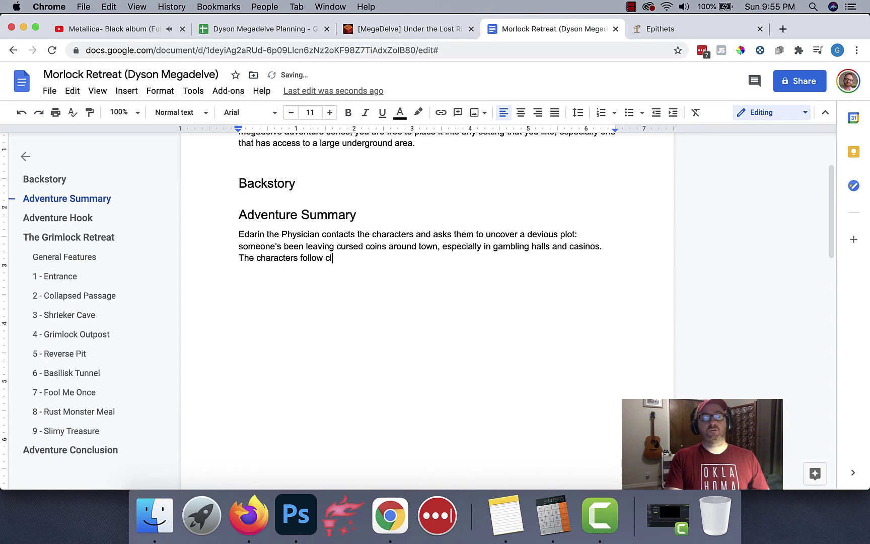
text(ues that point toward a )
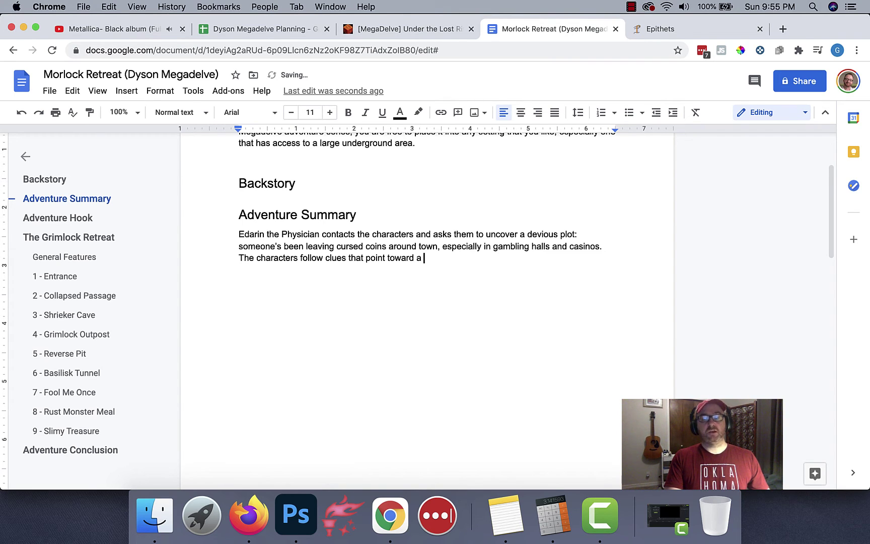
text(clan of)
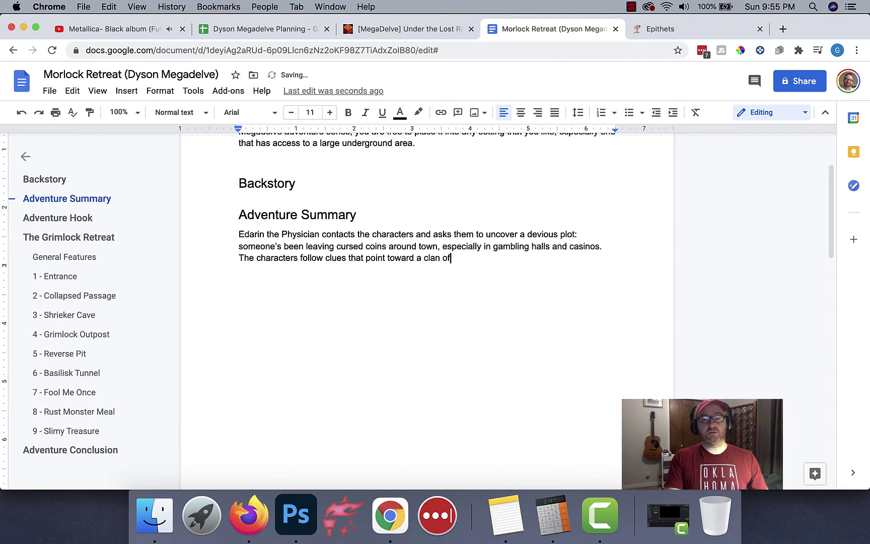
text( grimlocks living in)
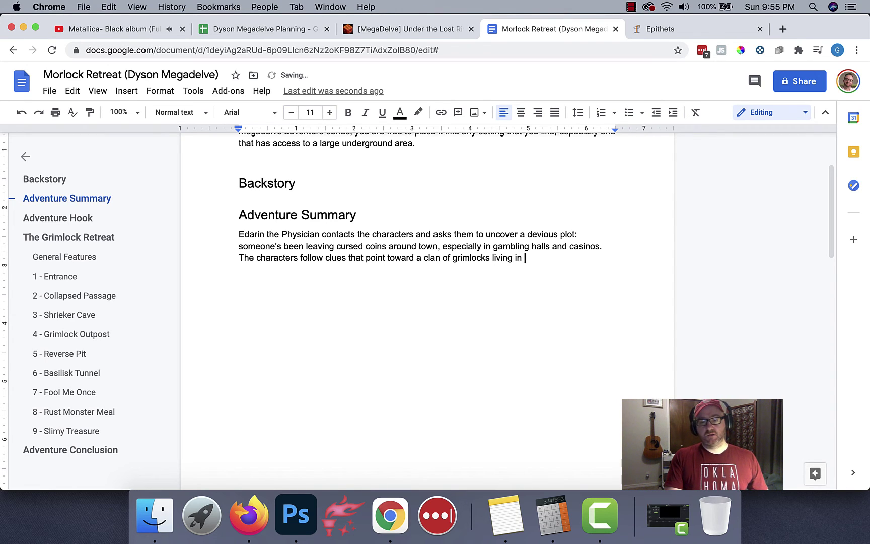
text( a)
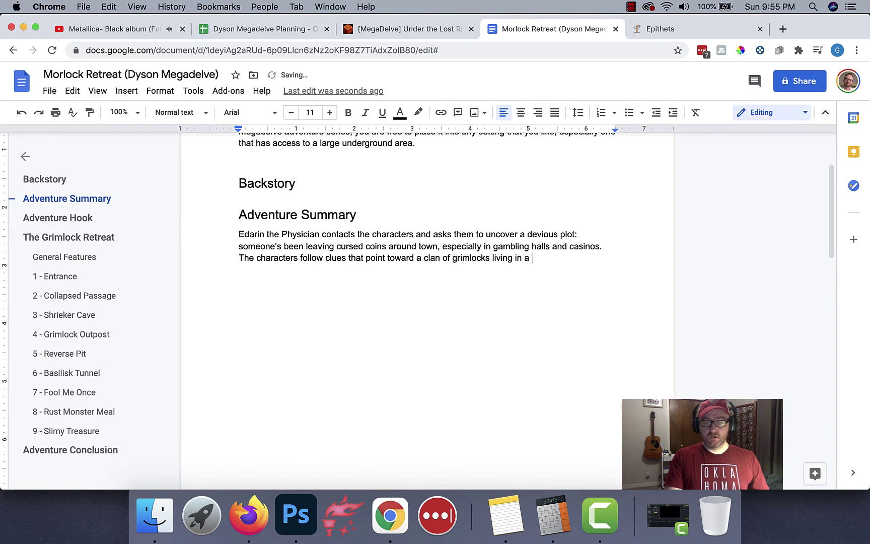
text( nearby series of caverns)
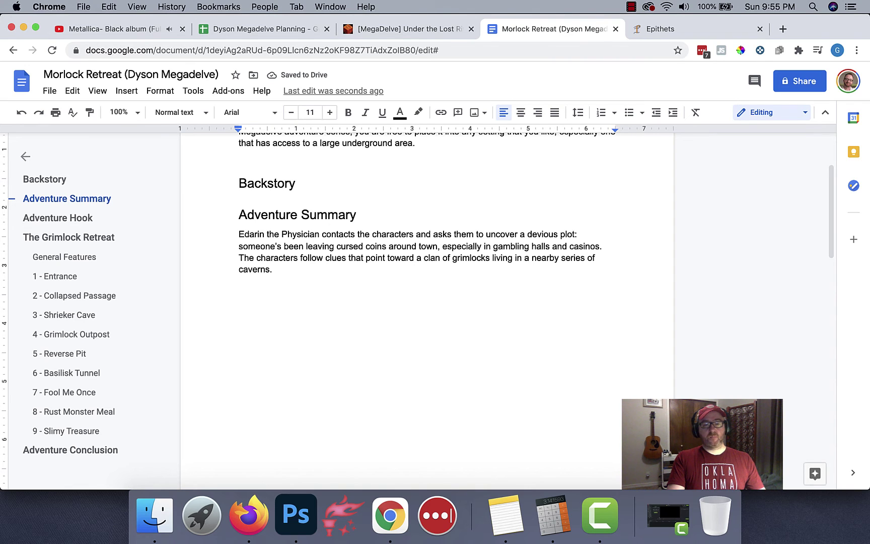
text(. F)
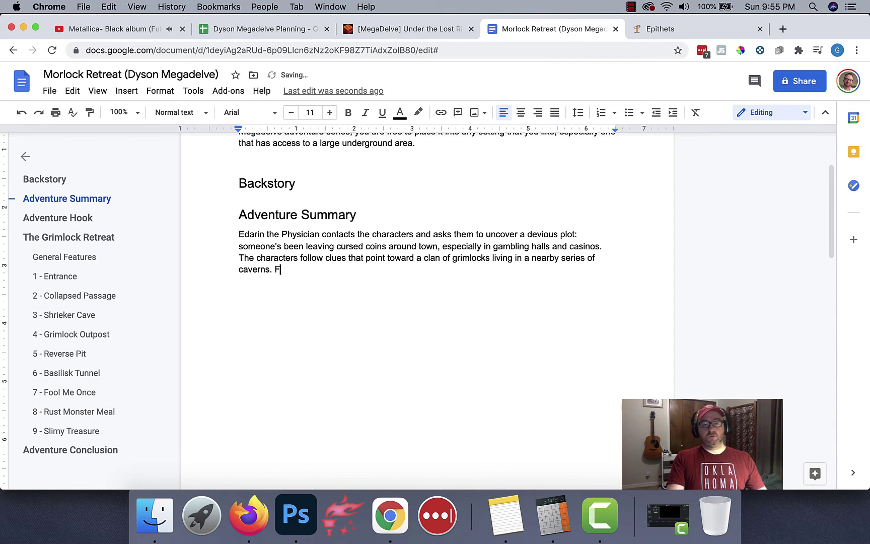
text(irst, Edar)
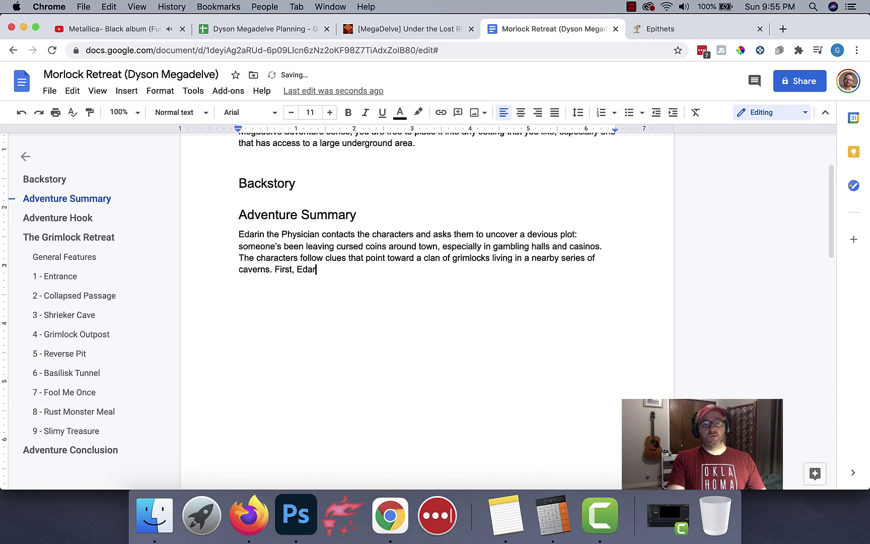
key(BackSpace)
key(BackSpace)
key(BackSpace)
key(BackSpace)
key(BackSpace)
key(BackSpace)
key(BackSpace)
key(BackSpace)
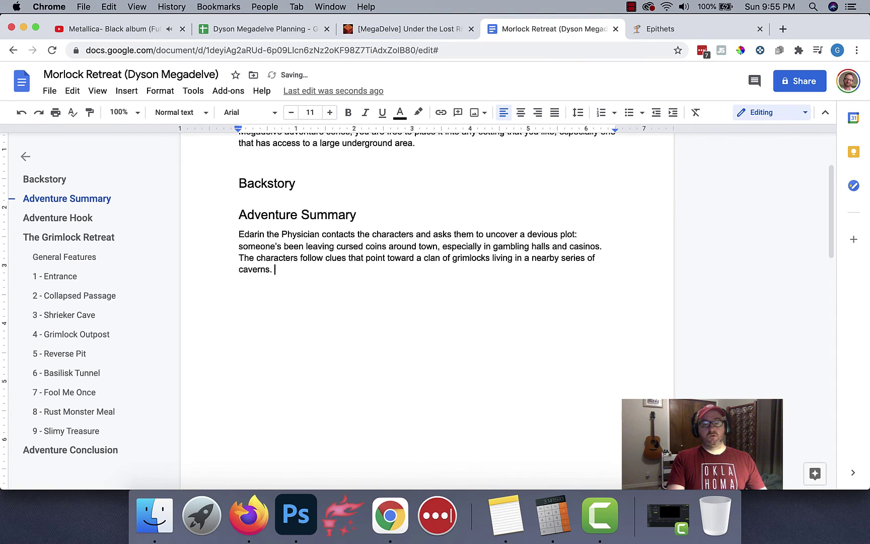
- Add the sentence "Edarin asks them to retrieve one of the coins to prove it was the grimlocks." to the Adventure Summary
text(Edarin a)
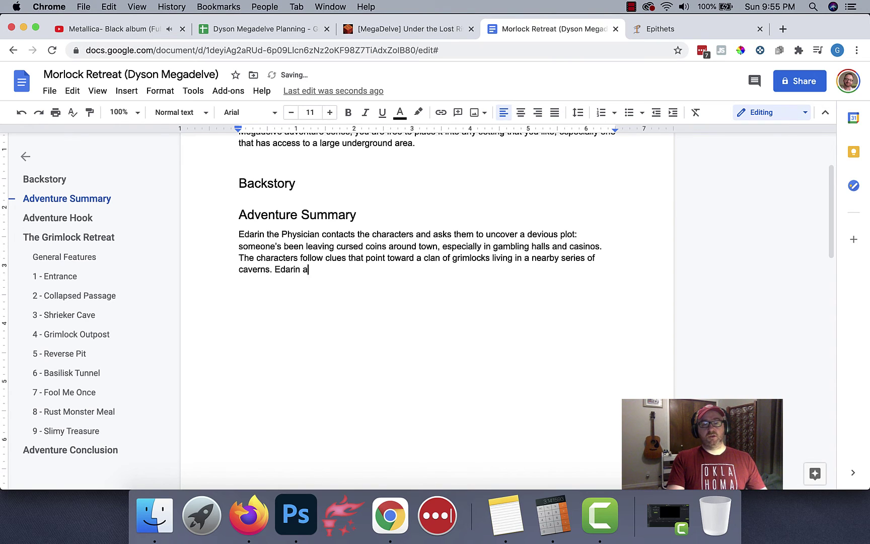
text(sks them to retrei)
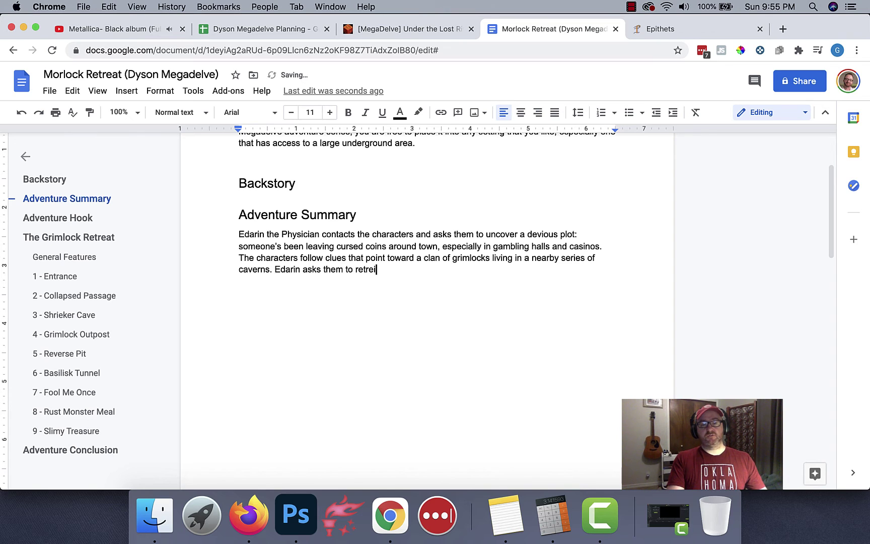
key(BackSpace)
key(BackSpace)
text(ieve one )
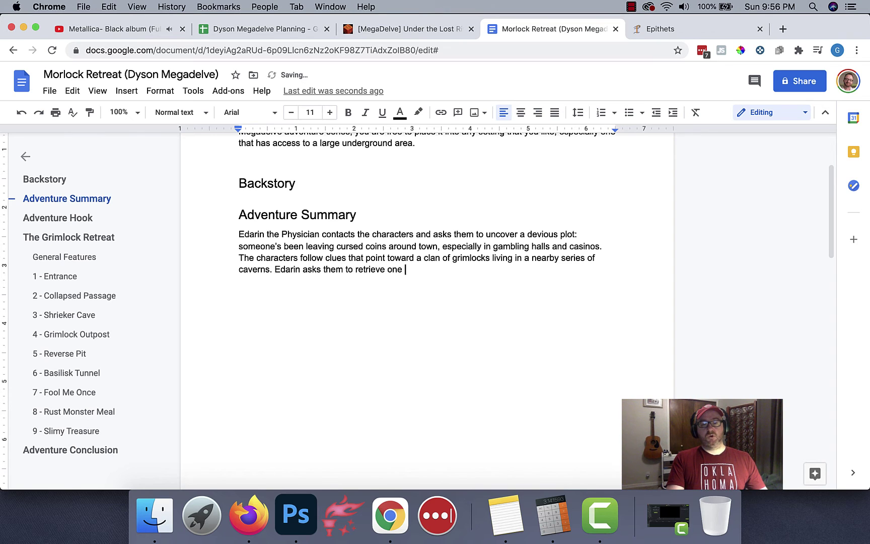
text(of the coins to prove )
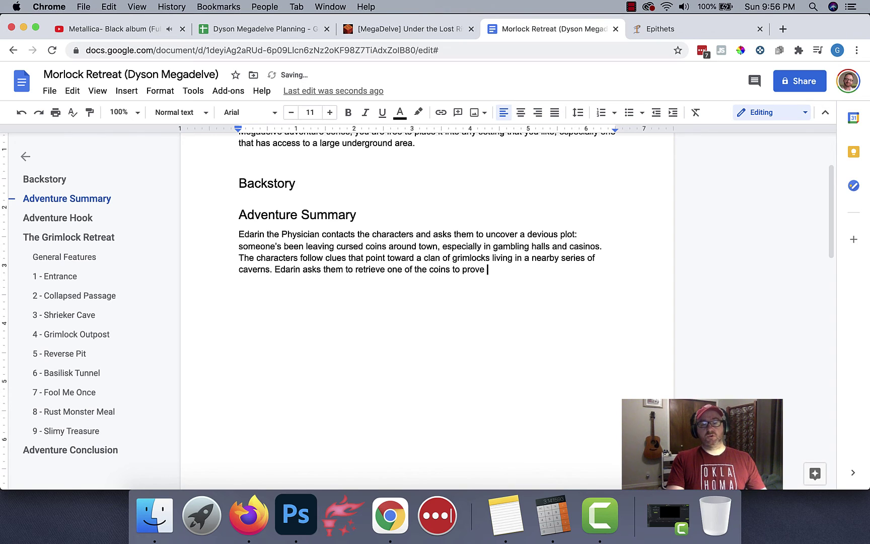
text(it was the grimlocks)
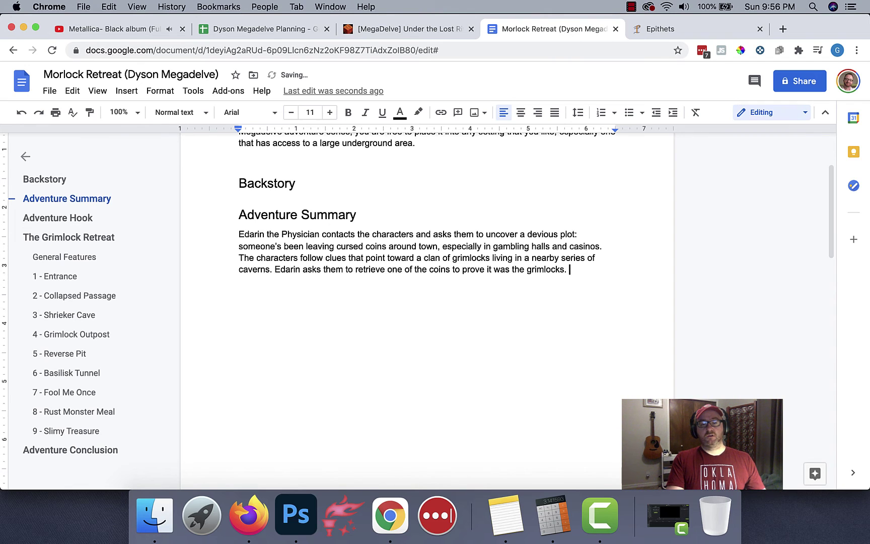
text(.)
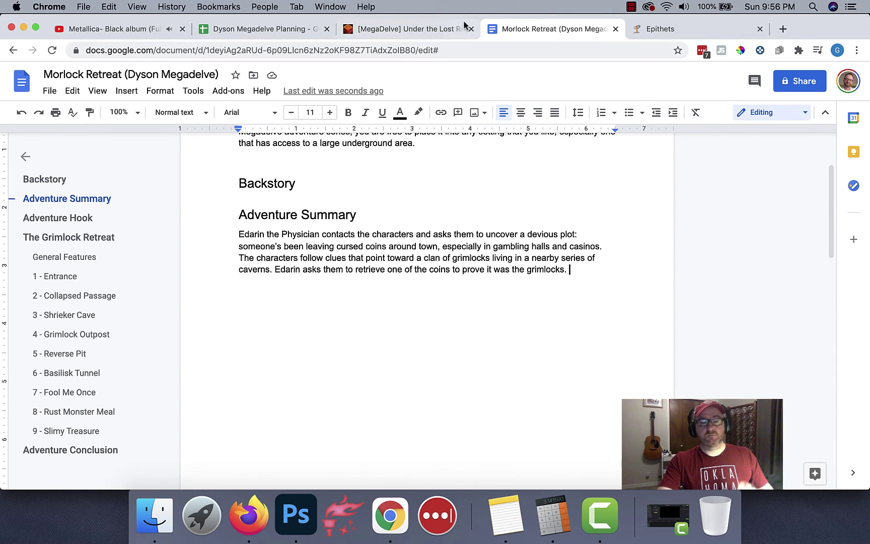
- Extend the sentence about the grimlock clan with "as the culprits" after "caverns"
click(272, 268)
text(as the cu)
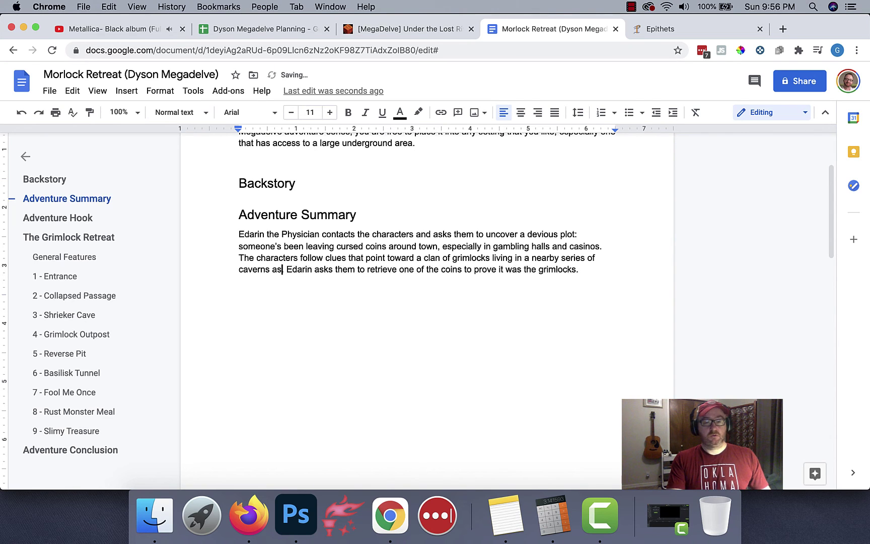
text(lprits)
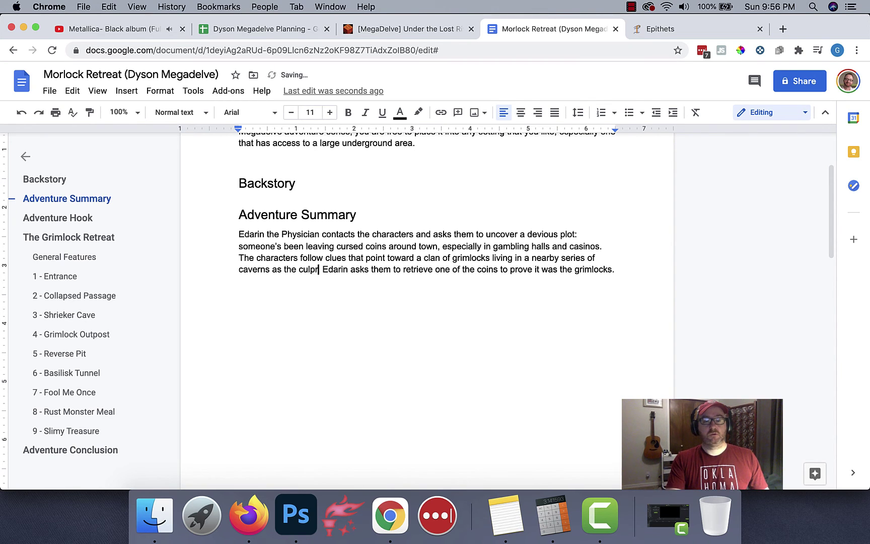
text(.)
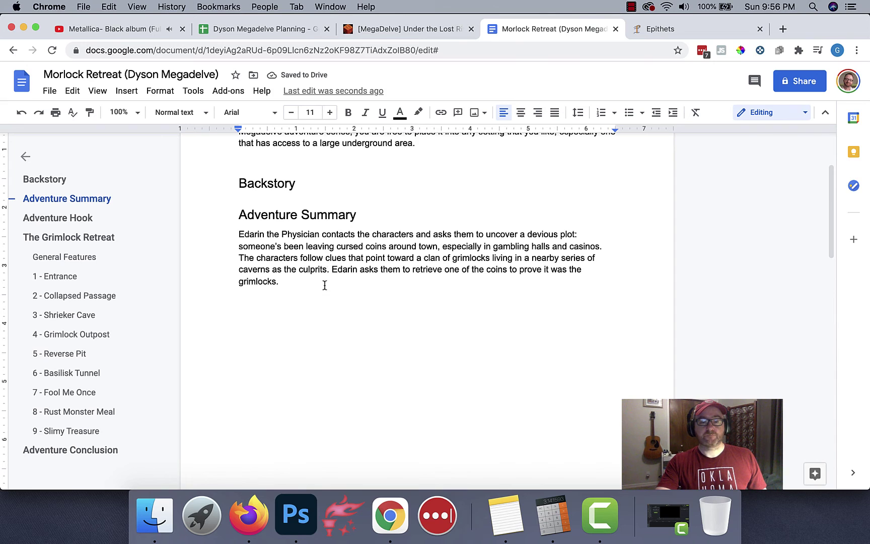
- Replace the Adventure Summary's last sentence with "Edarin asks the characters to find proof that the cursed coins was the grimlocks doing."
drag(324, 285, 332, 270)
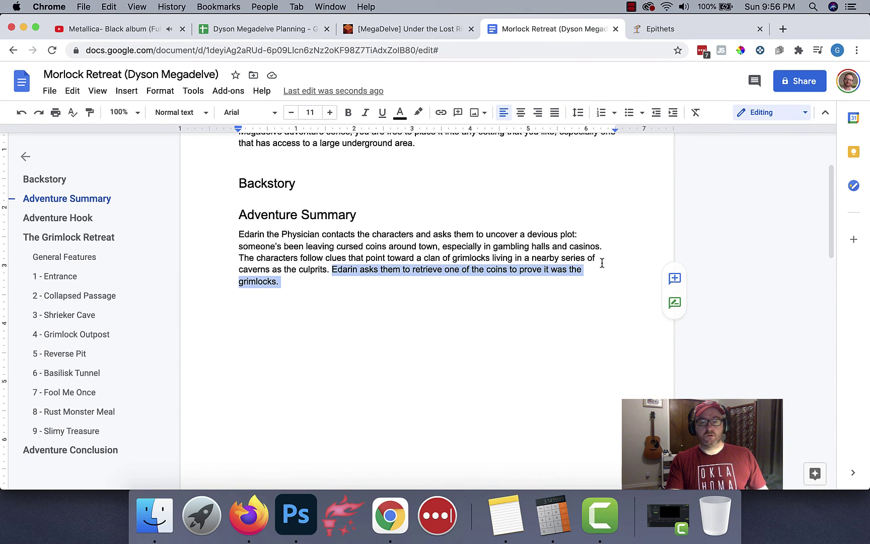
text(Edarin asks )
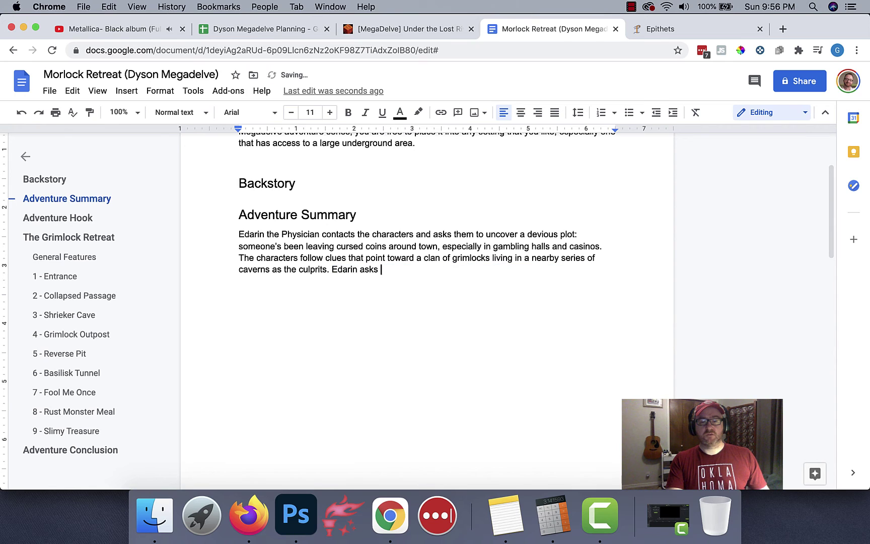
text(the characters to )
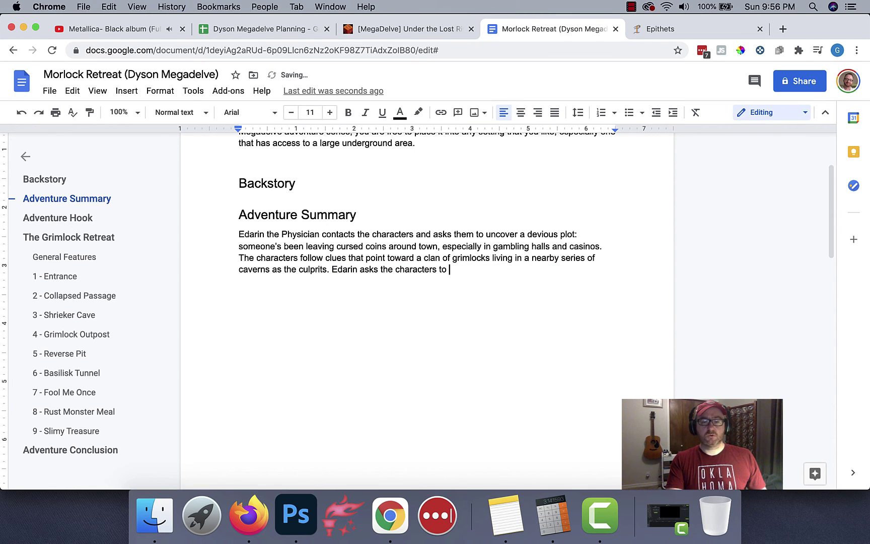
text(find proof )
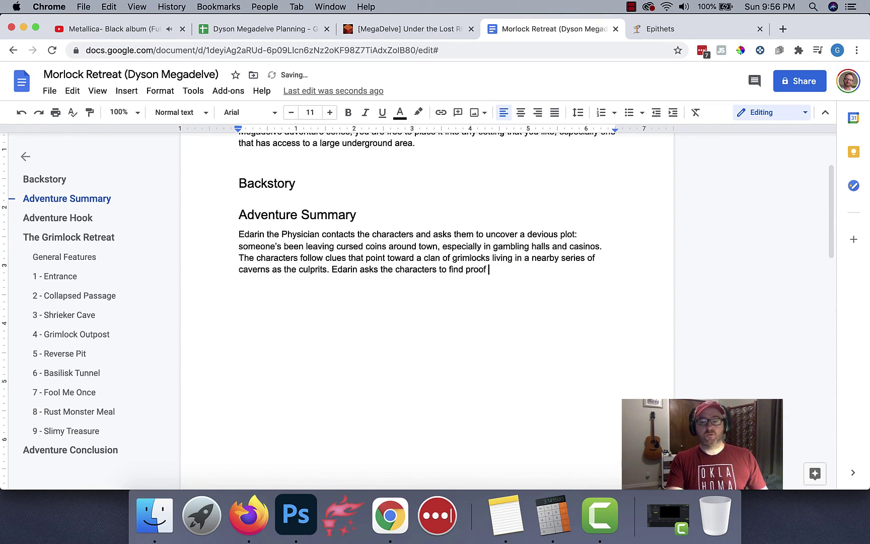
text(that the curse)
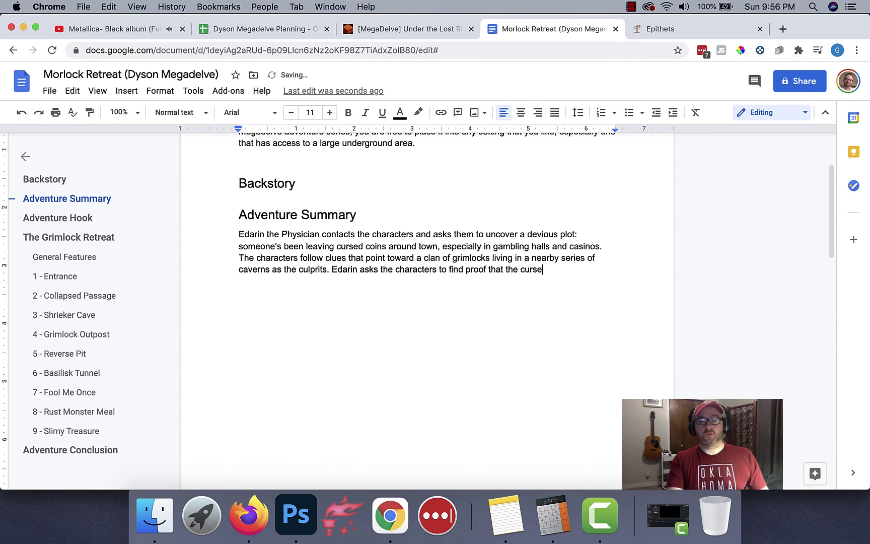
text(d coins was the )
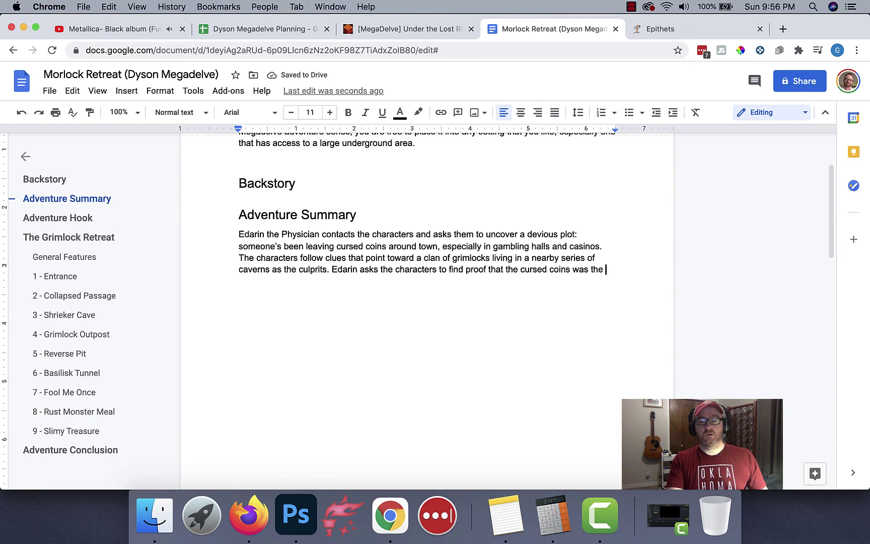
text(grimlocks doing.)
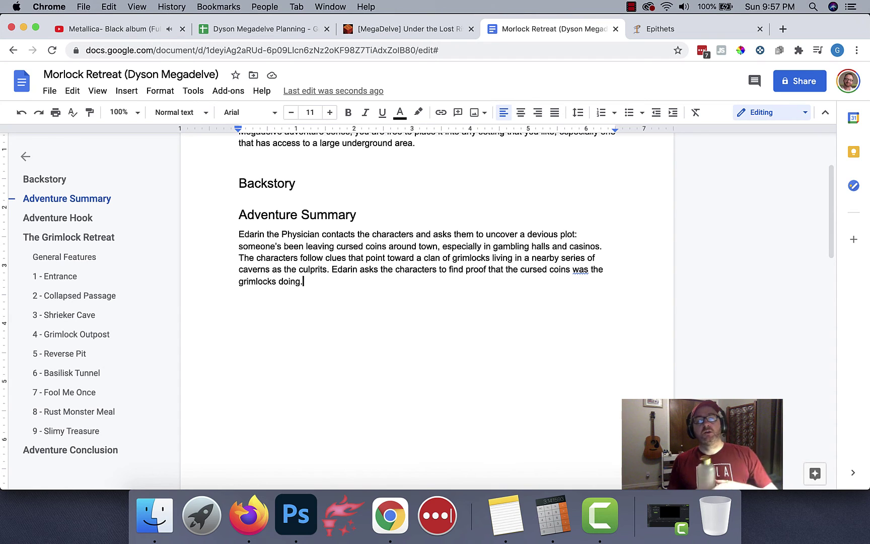
- Separate the Adventure Hook title from the Adventure Summary paragraph with a blank line and style it as Heading 2
scroll(602, 244, up, 3)
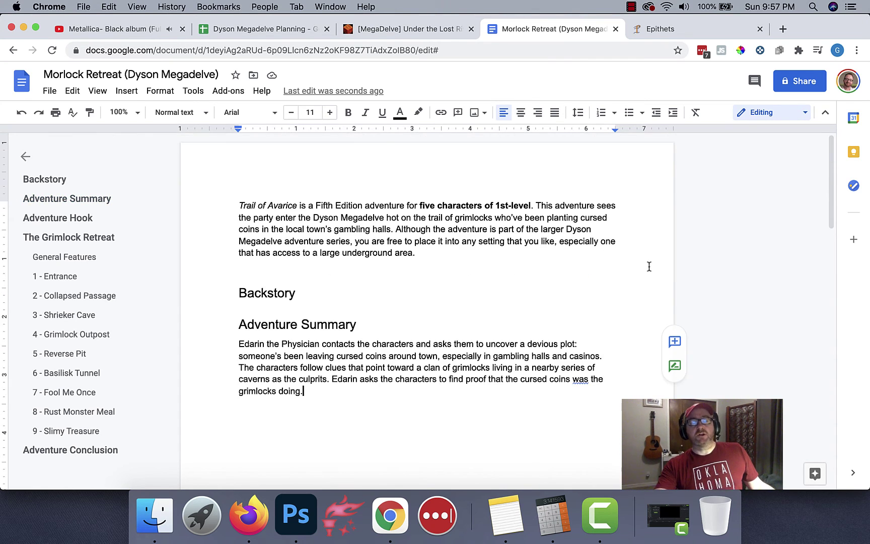
scroll(440, 259, down, 3)
scroll(440, 260, down, 8)
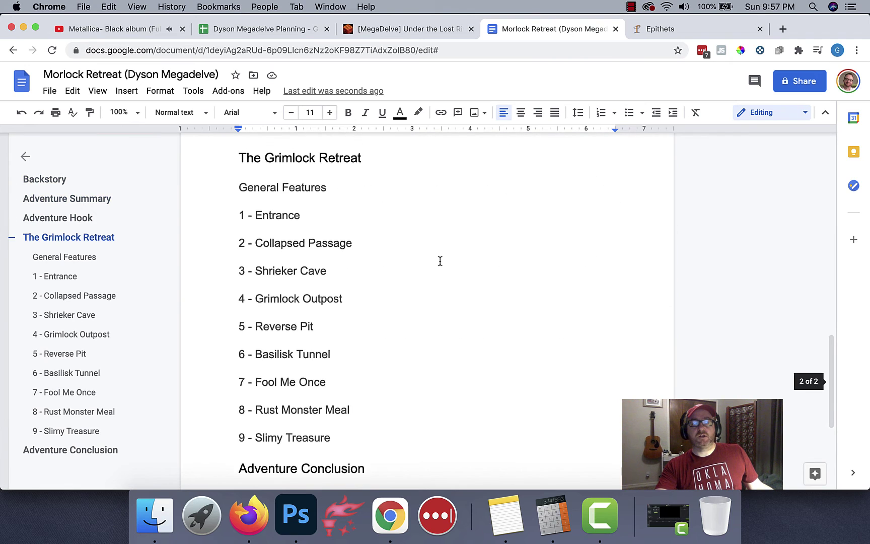
scroll(439, 260, up, 8)
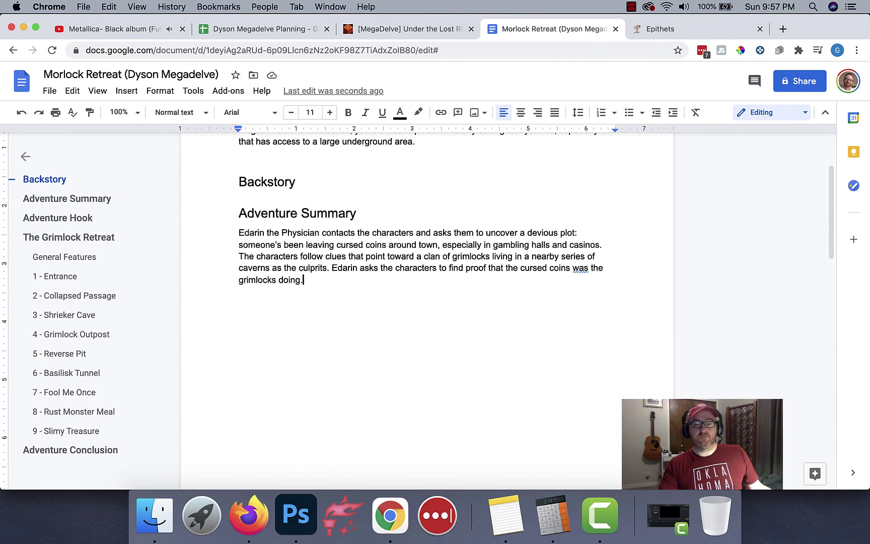
key(Delete)
key(Return)
key(Return)
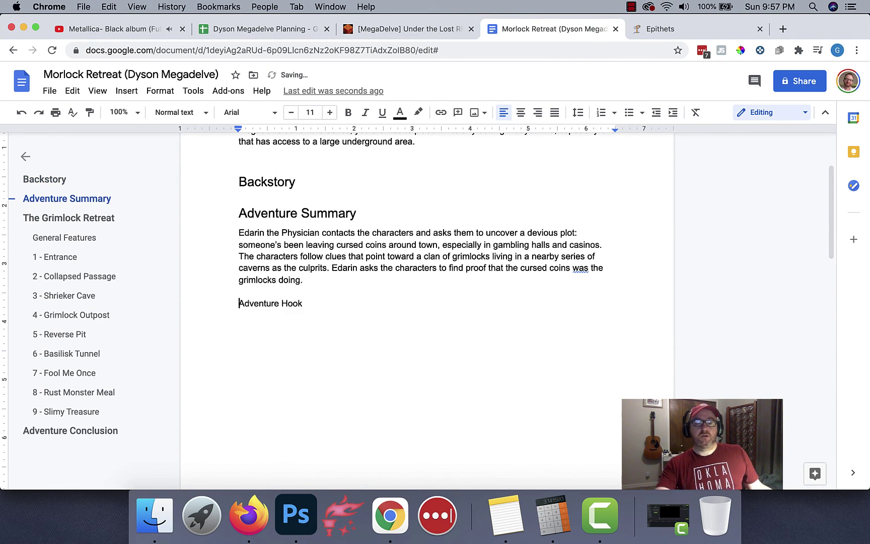
click(160, 112)
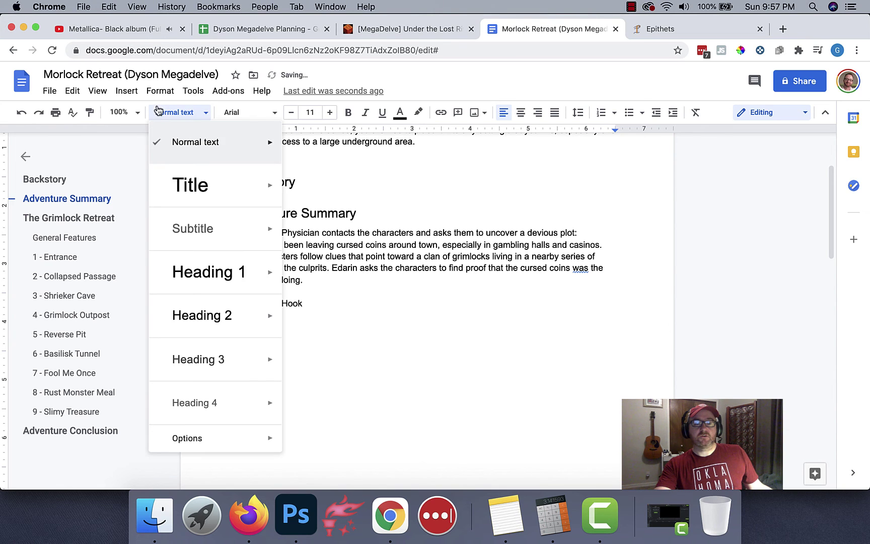
click(202, 314)
- Add the placeholder text "Etc" beneath the Adventure Hook heading
scroll(302, 332, down, 3)
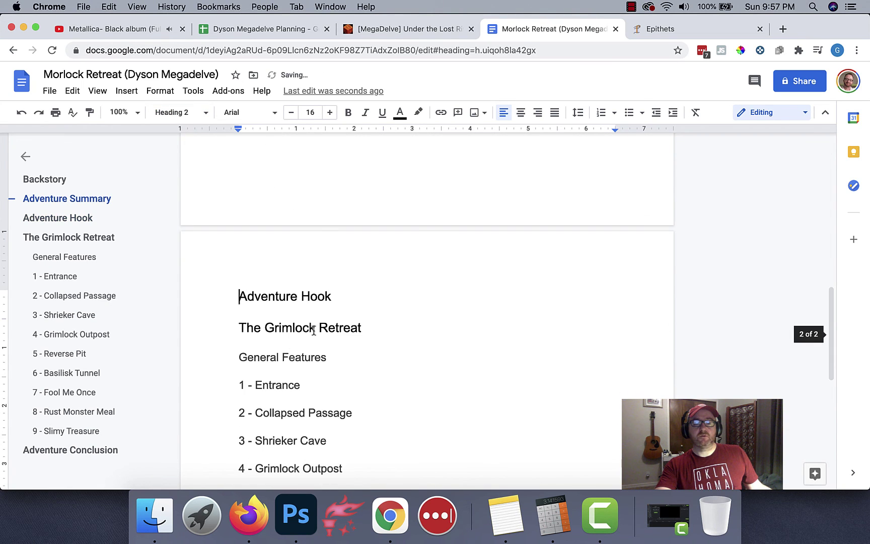
click(342, 299)
key(Return)
text(Etc)
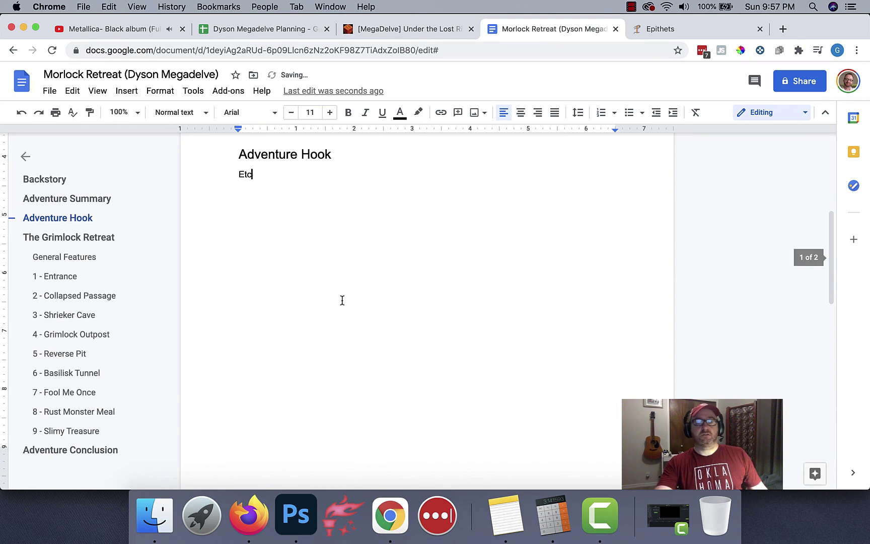
- Add the placeholder text "etc" beneath The Grimlock Retreat heading
scroll(335, 322, down, 5)
click(394, 268)
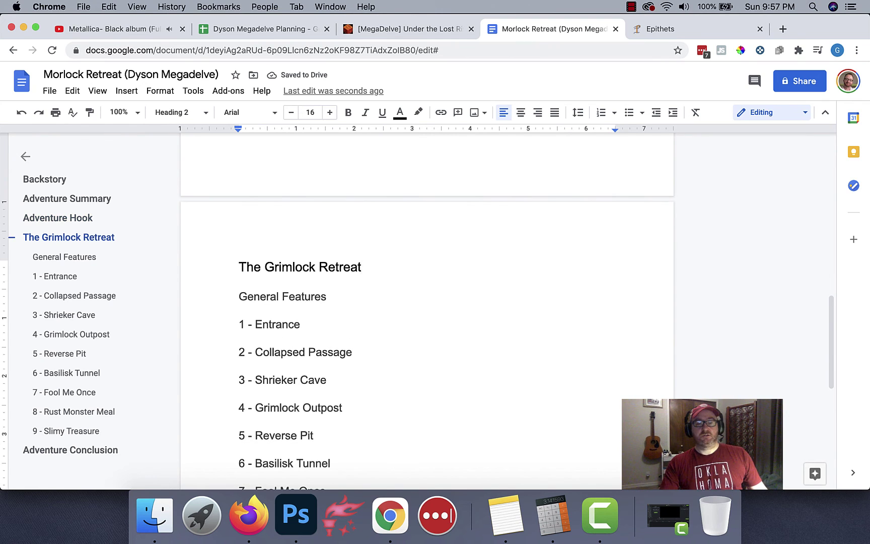
key(Return)
text(etc)
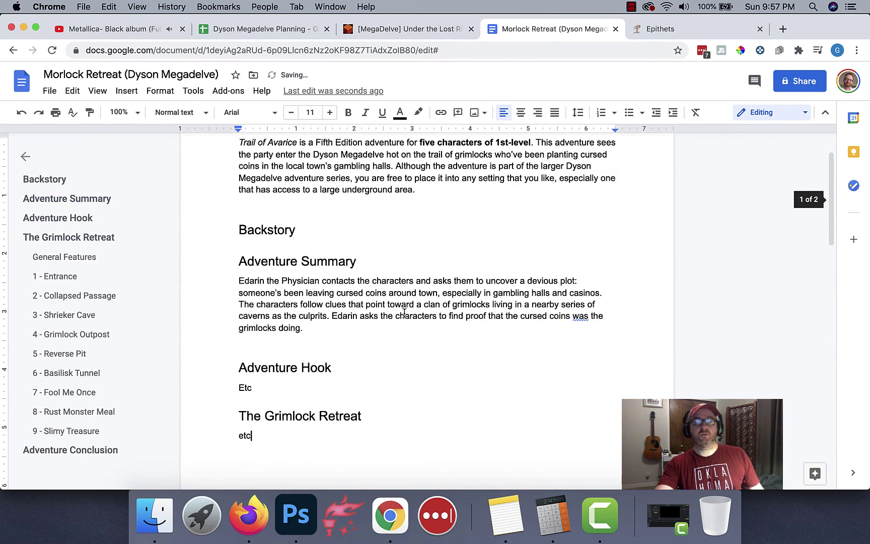
- Review the document's structure from the introduction through the numbered areas to the Adventure Conclusion
scroll(404, 313, down, 10)
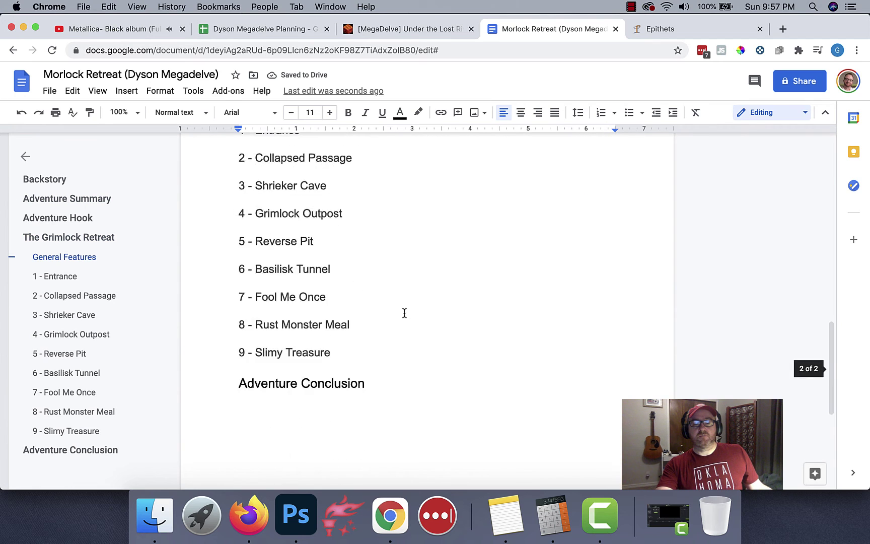
scroll(404, 313, up, 10)
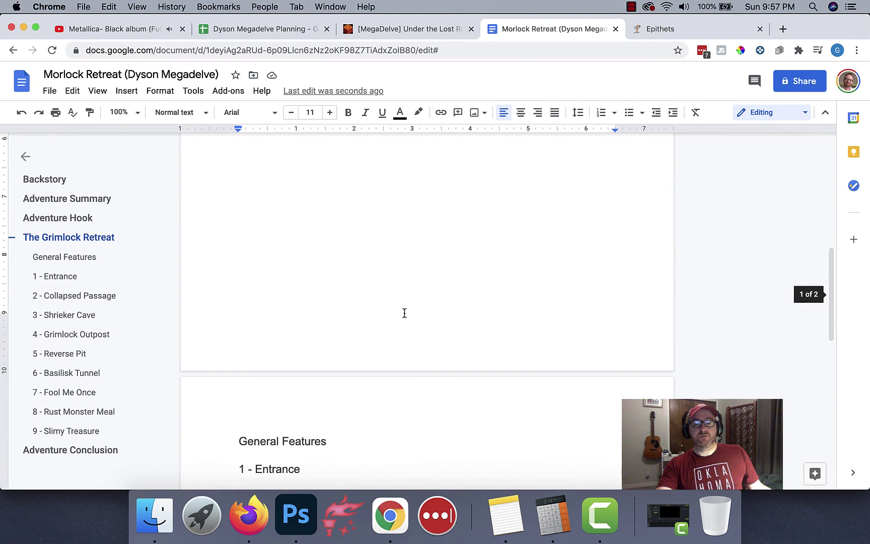
scroll(404, 312, up, 10)
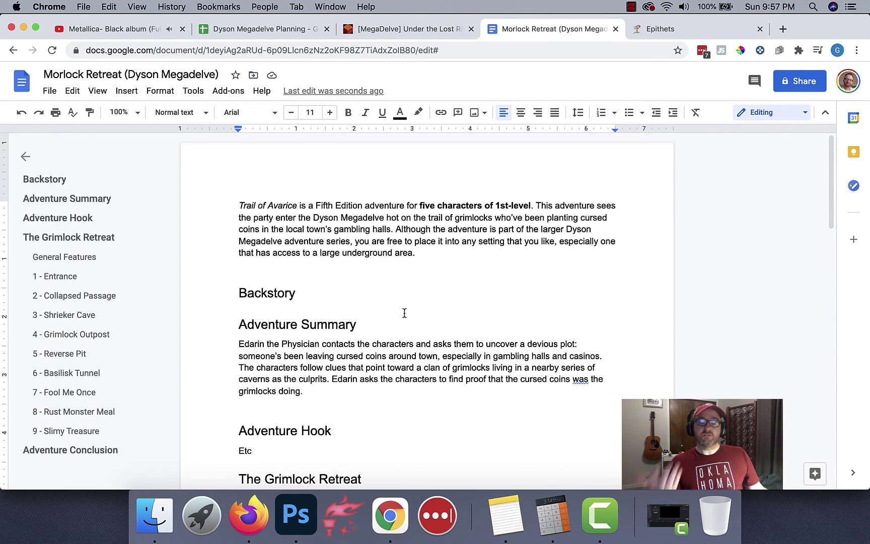
text(etc)
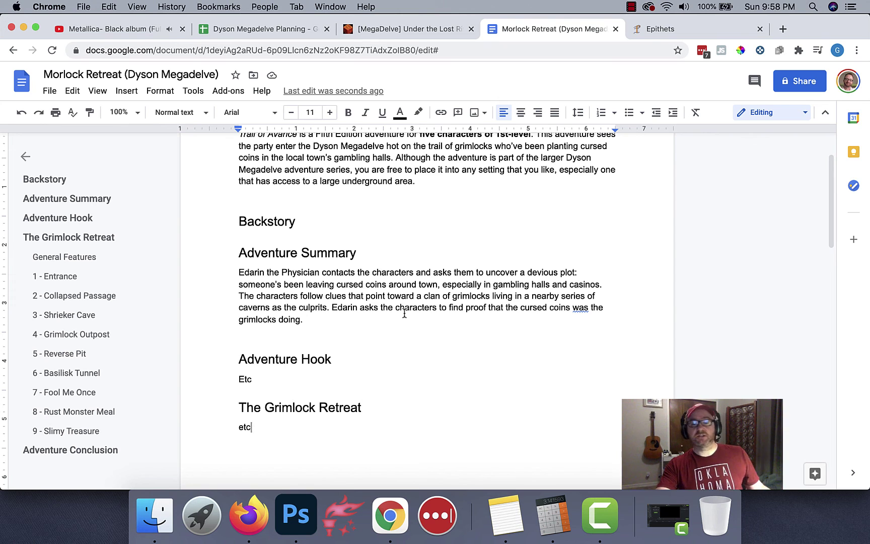
scroll(405, 313, down, 5)
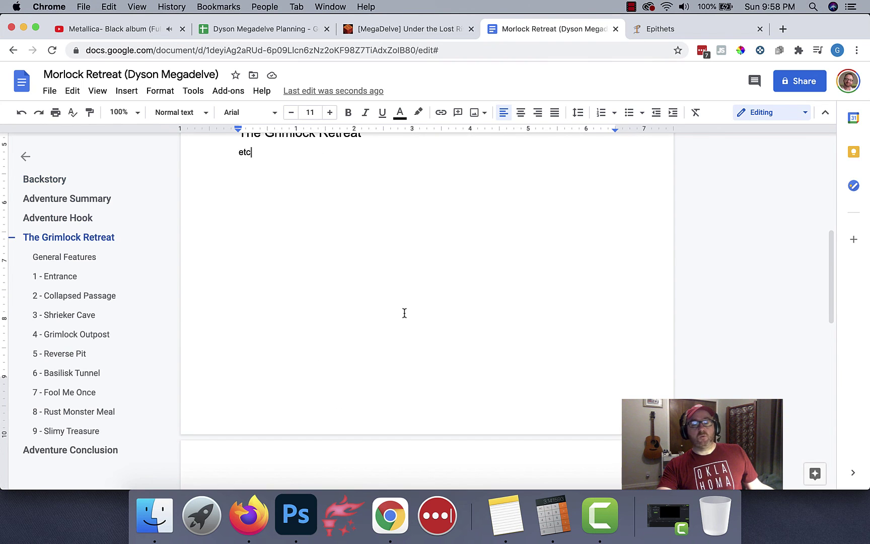
scroll(405, 313, down, 5)
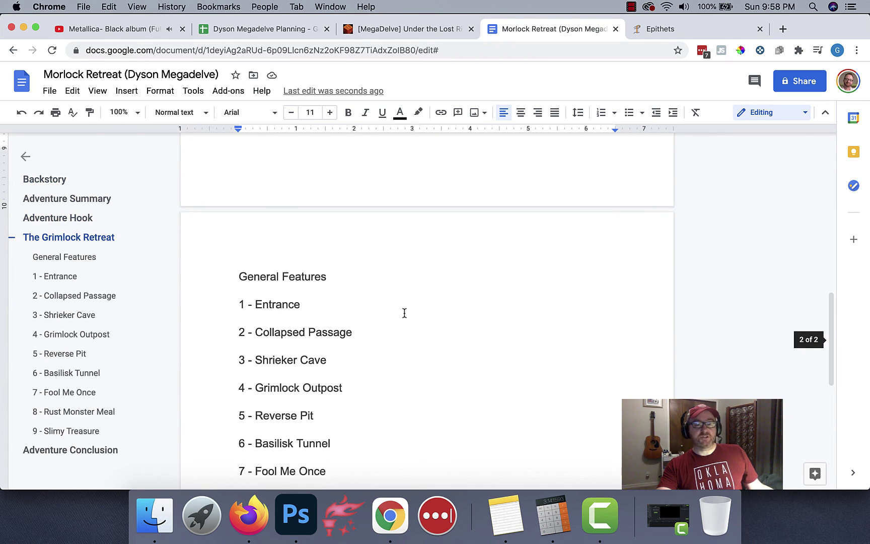
scroll(405, 313, down, 2)
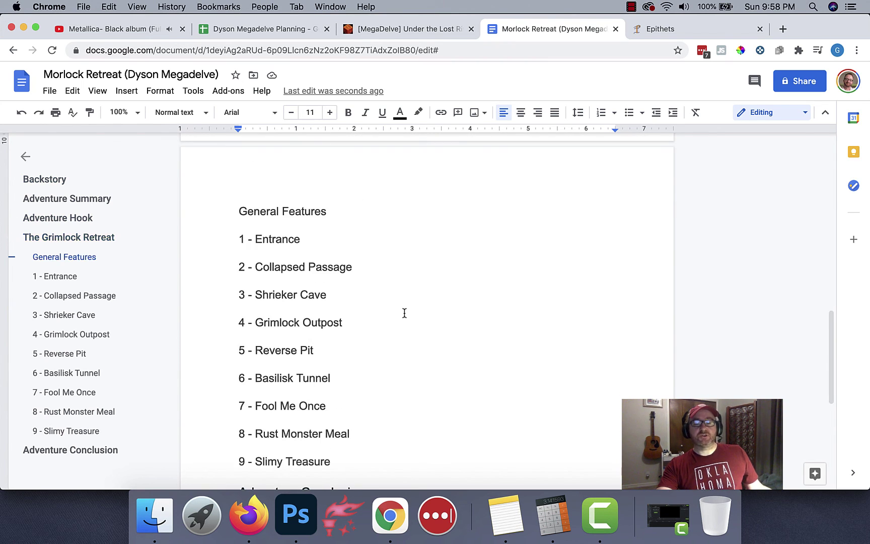
click(314, 241)
scroll(398, 382, down, 1)
scroll(406, 394, down, 2)
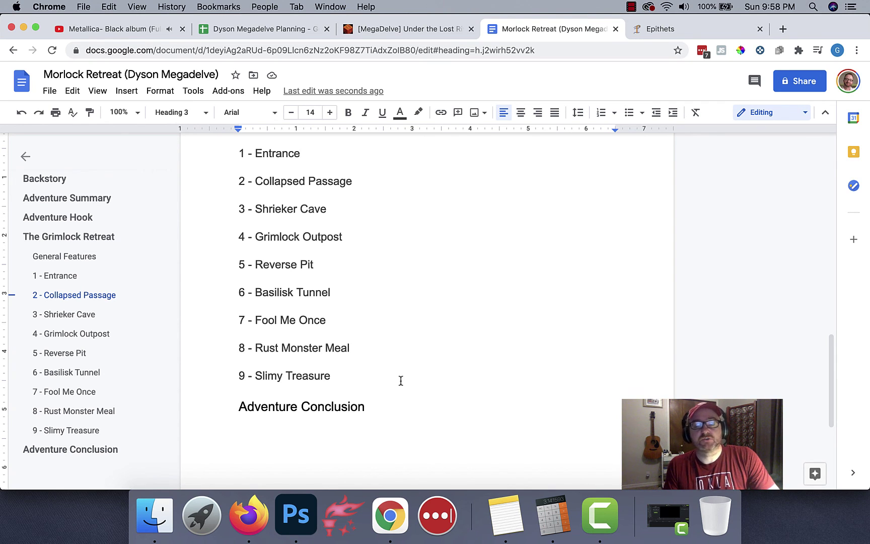
scroll(401, 380, up, 15)
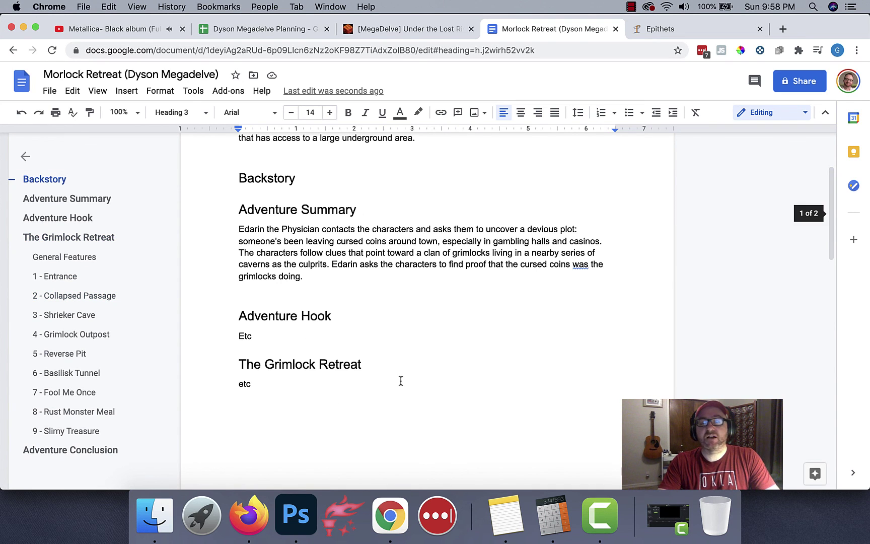